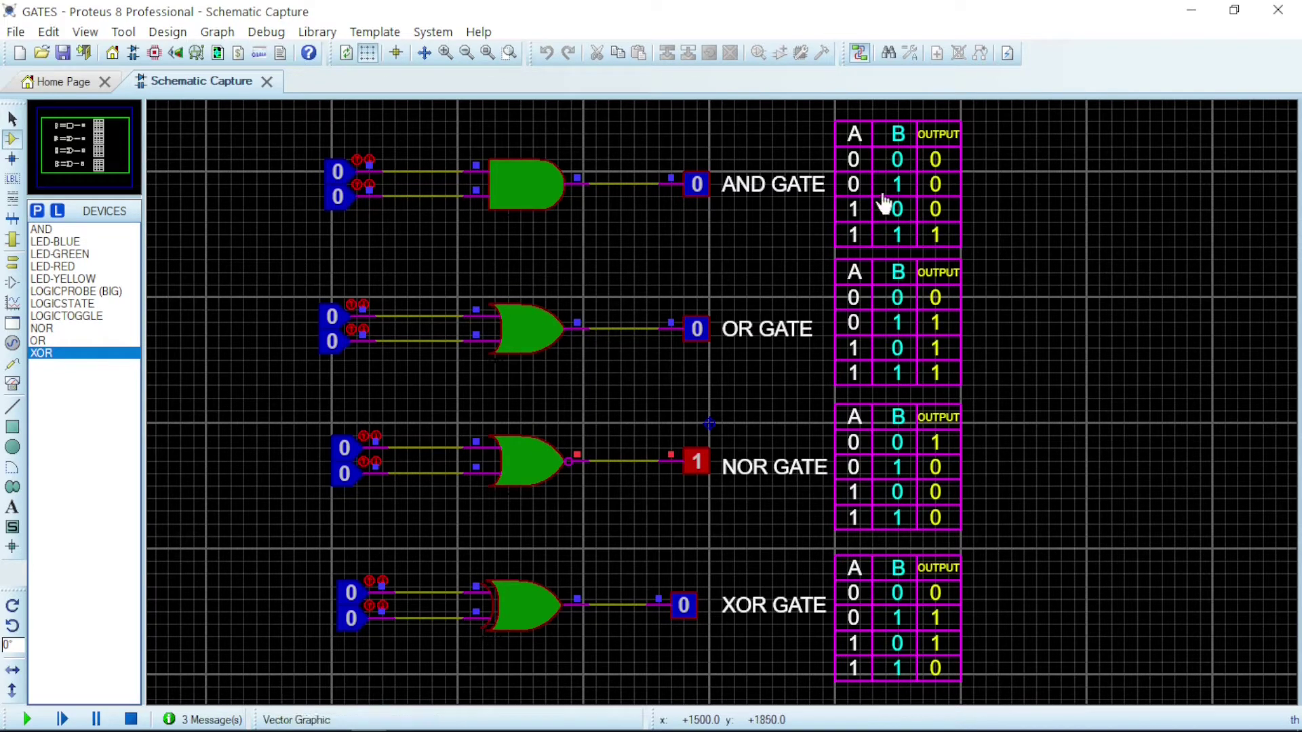
Test the AND gate in the running simulation by toggling its inputs through 1-0 until both are 1
{"action": "left_click", "coordinate": [337, 200]}
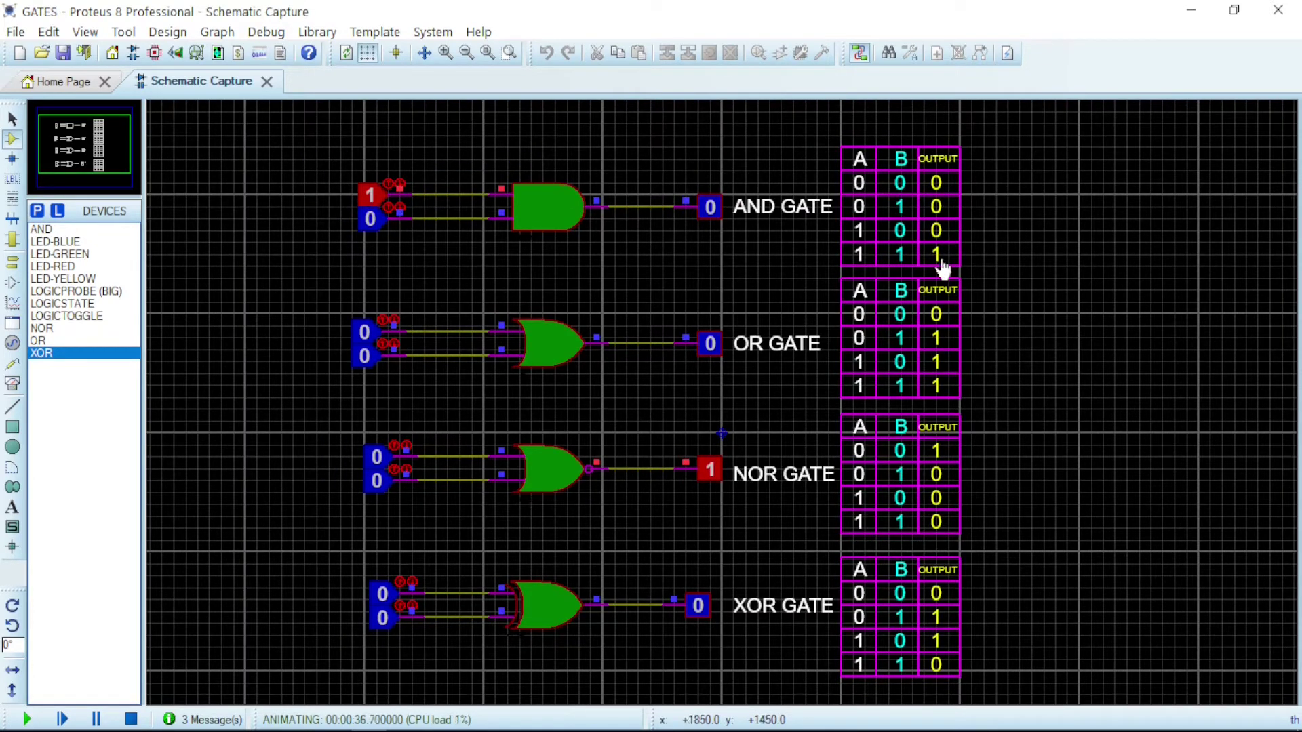
{"action": "left_click", "coordinate": [362, 228]}
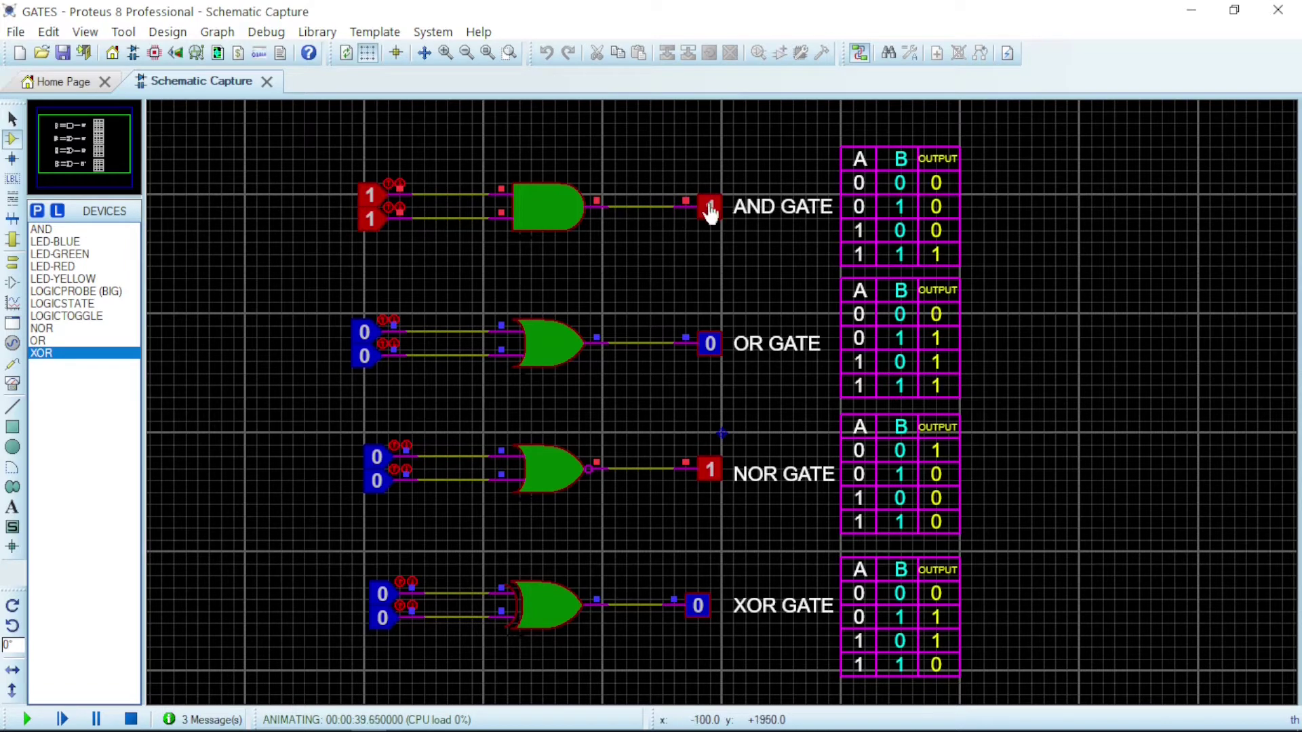
{"action": "scroll", "coordinate": [709, 215], "scroll_direction": "up", "scroll_amount": 1}
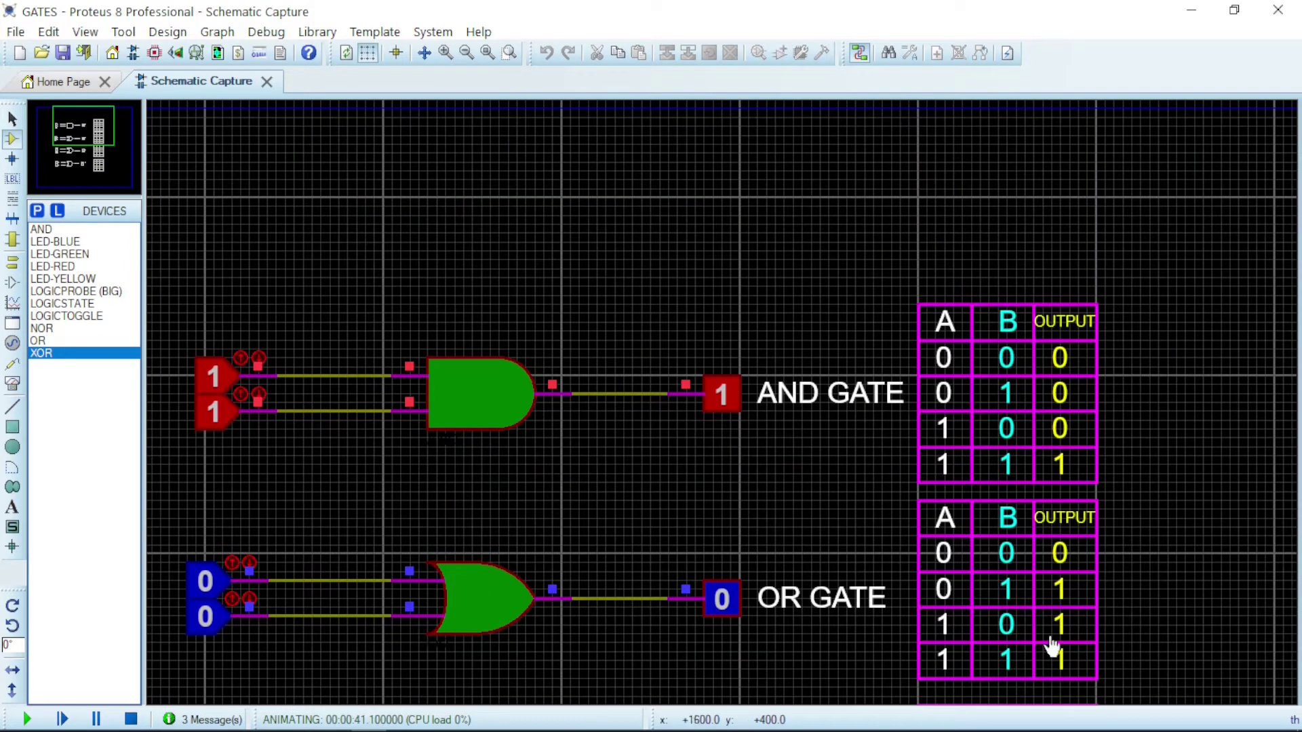
{"action": "scroll", "coordinate": [431, 358], "scroll_direction": "down", "scroll_amount": 1}
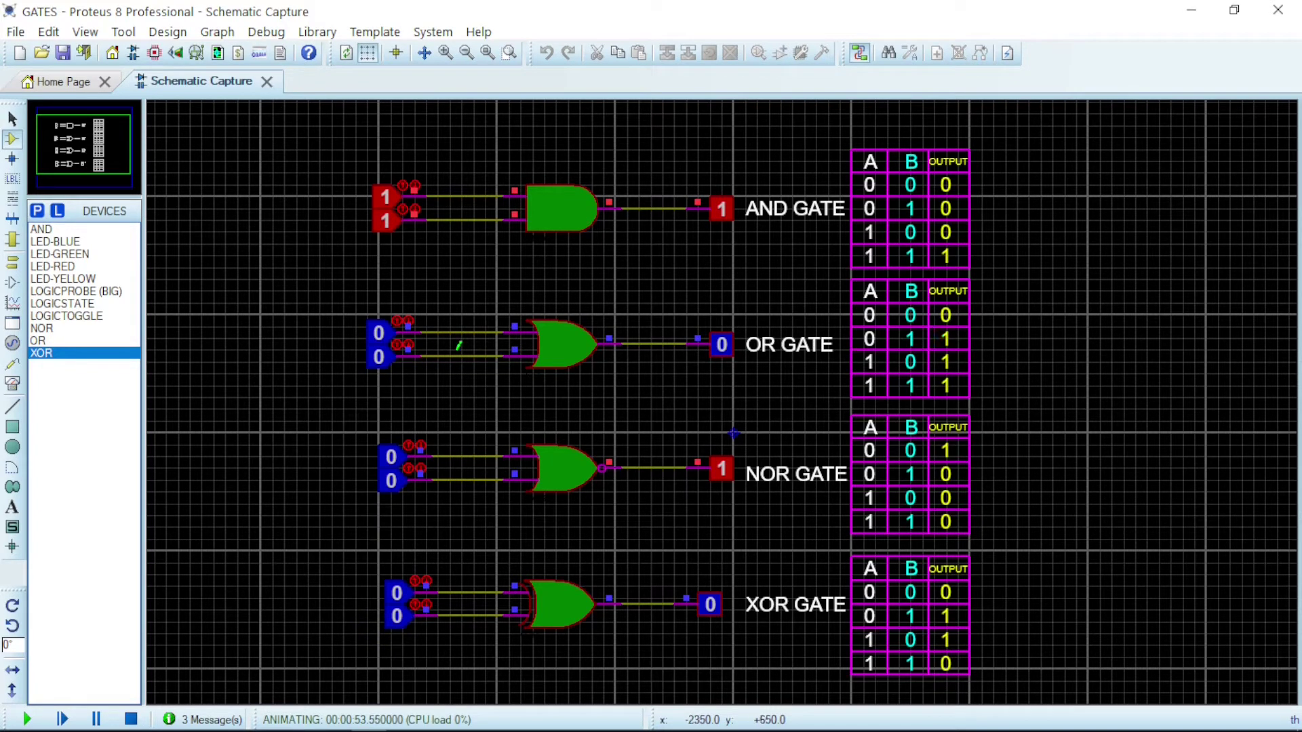
Test the OR gate by toggling its inputs through the combinations 0-1, 1-0 and 1-1
{"action": "left_click", "coordinate": [381, 358]}
{"action": "left_click", "coordinate": [373, 361]}
{"action": "left_click", "coordinate": [378, 336]}
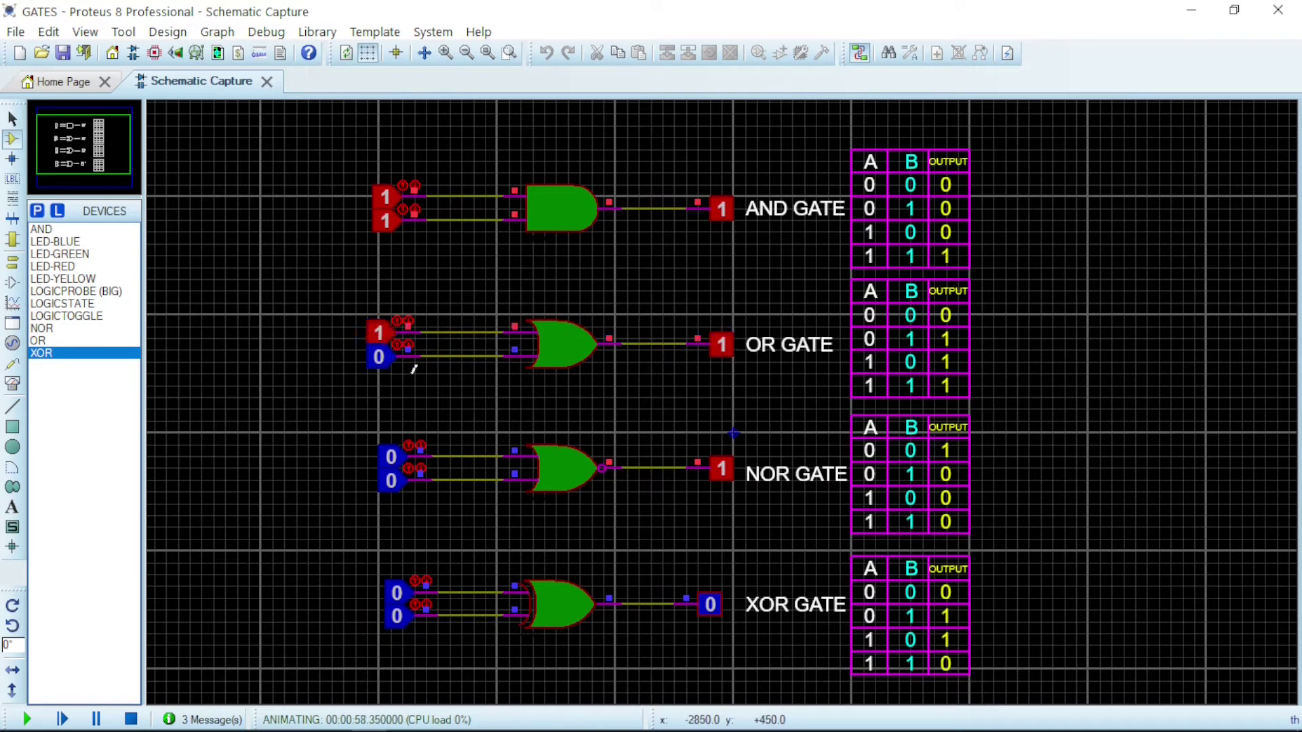
{"action": "left_click", "coordinate": [378, 361]}
{"action": "scroll", "coordinate": [844, 376], "scroll_direction": "up", "scroll_amount": 2}
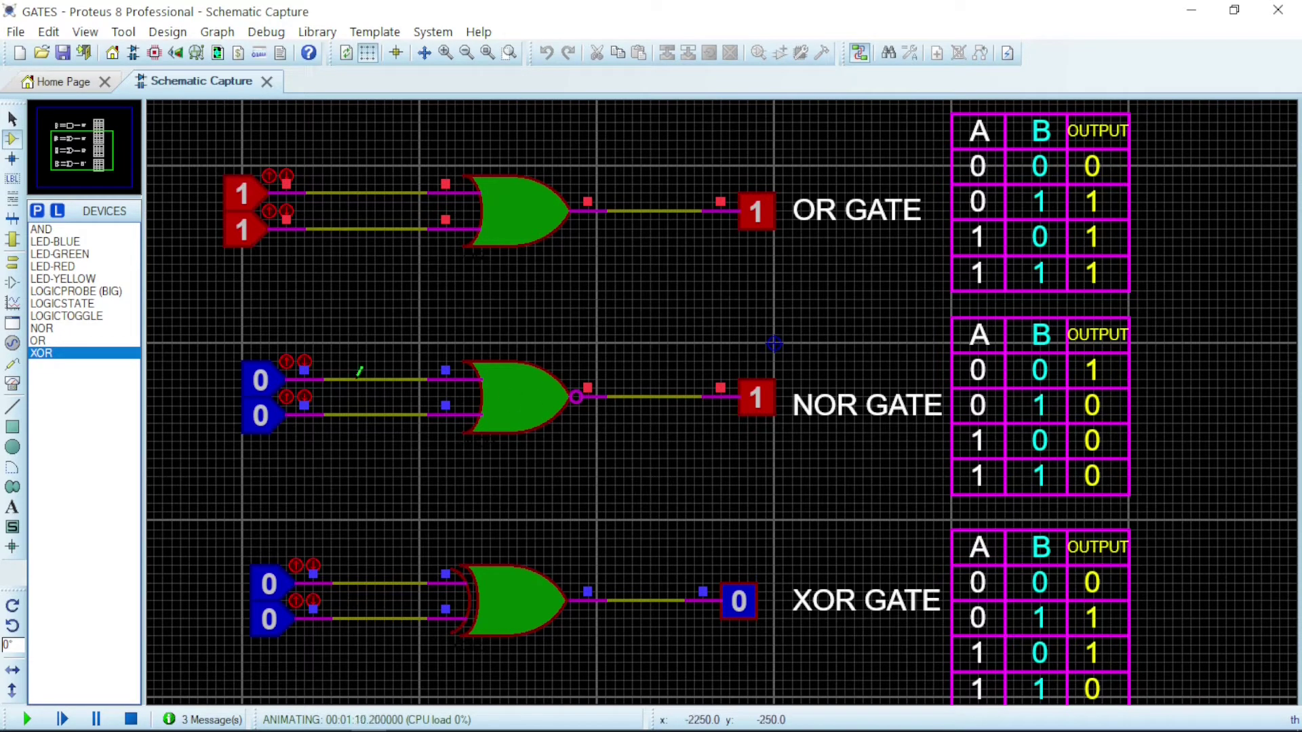
Test the NOR gate by toggling its inputs through the combinations 0-1, 1-0 and 1-1
{"action": "left_click", "coordinate": [260, 416]}
{"action": "scroll", "coordinate": [262, 419], "scroll_direction": "down", "scroll_amount": 1}
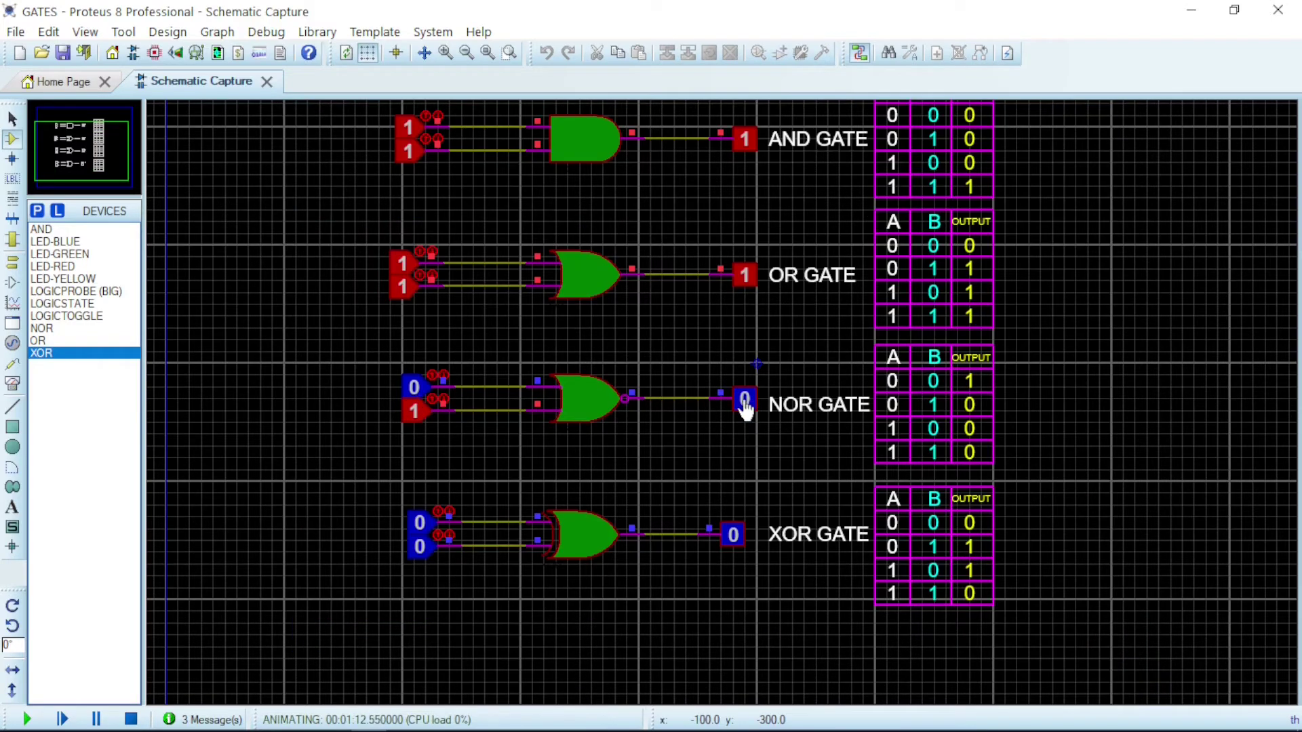
{"action": "left_click", "coordinate": [418, 417]}
{"action": "left_click", "coordinate": [416, 392]}
{"action": "left_click", "coordinate": [415, 411]}
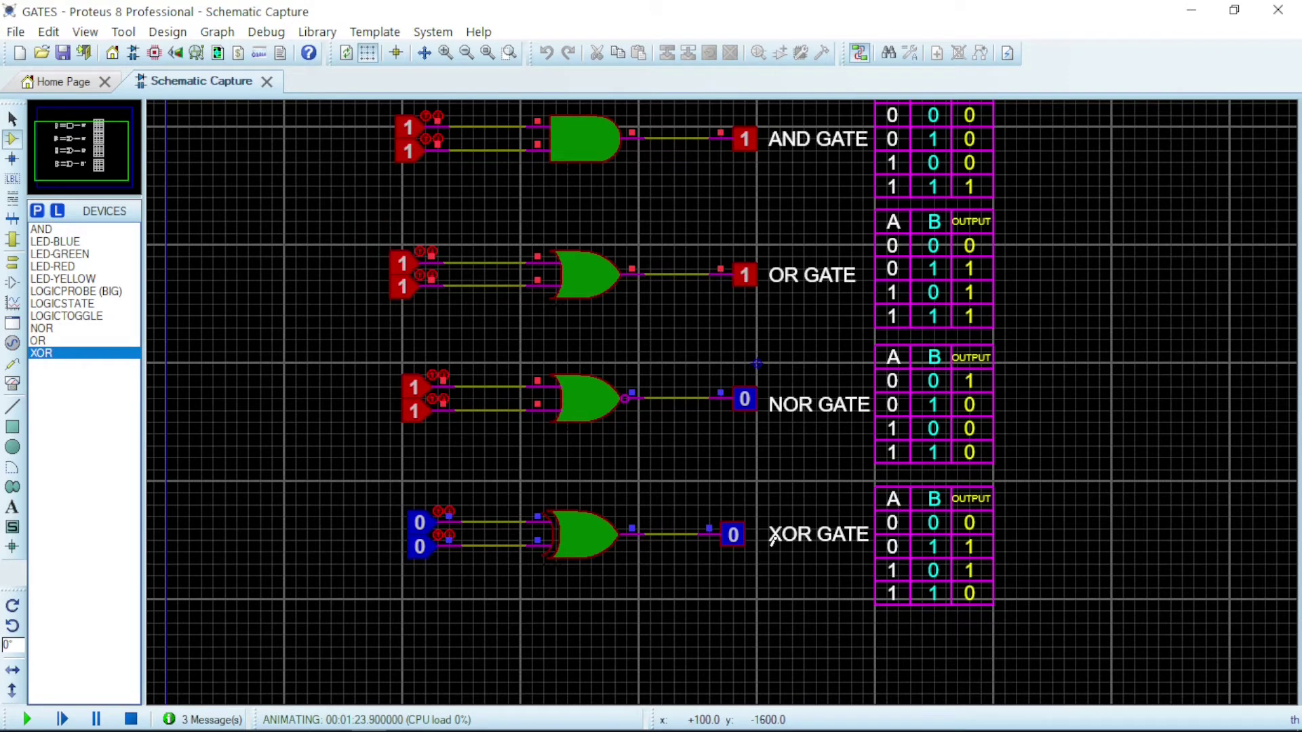
Test the XOR gate by toggling its inputs through the combinations 0-1, 1-0 and 1-1
{"action": "left_click", "coordinate": [421, 546]}
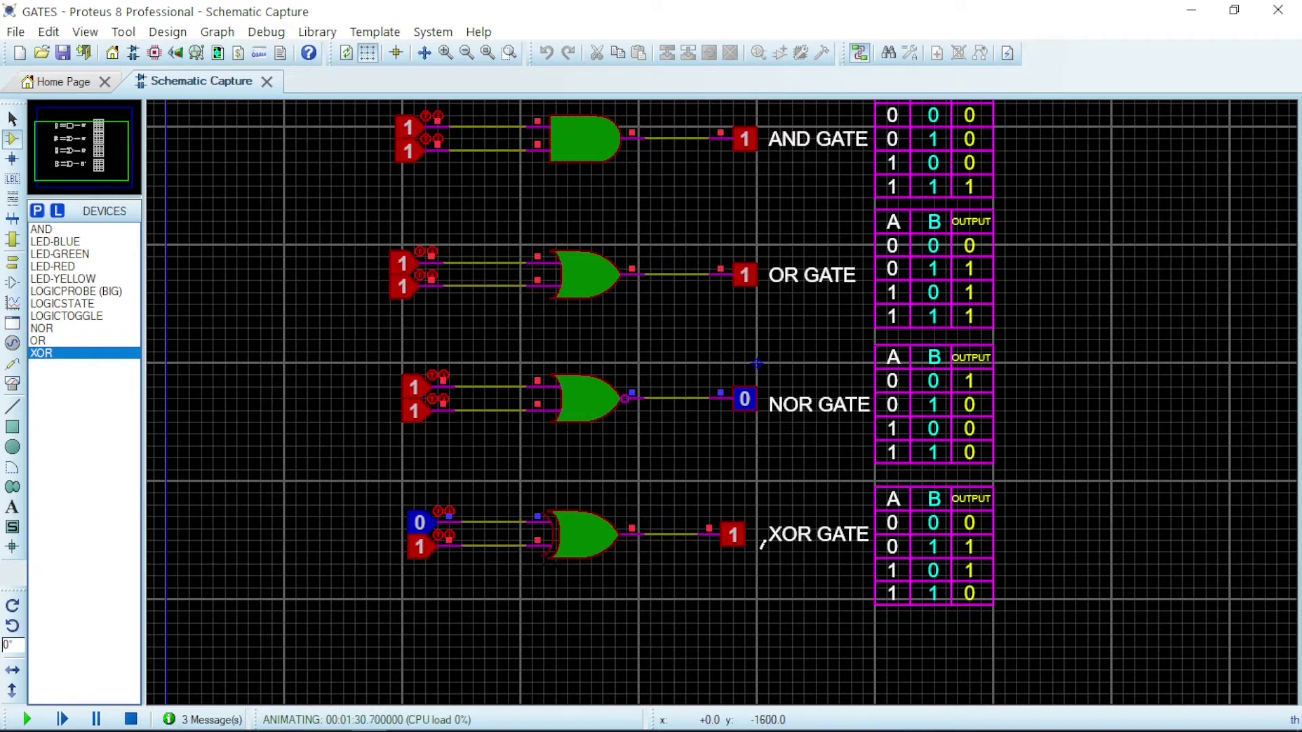
{"action": "left_click", "coordinate": [421, 547]}
{"action": "left_click", "coordinate": [420, 527]}
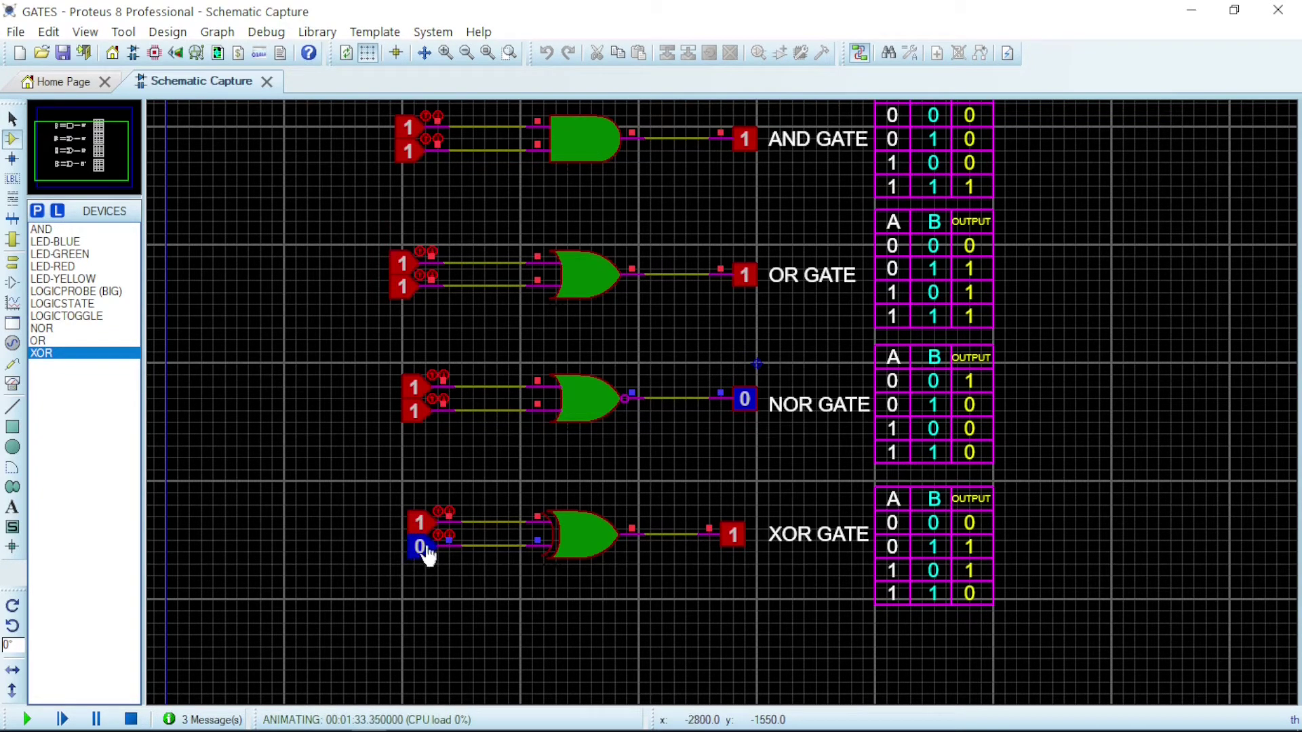
{"action": "left_click", "coordinate": [421, 548]}
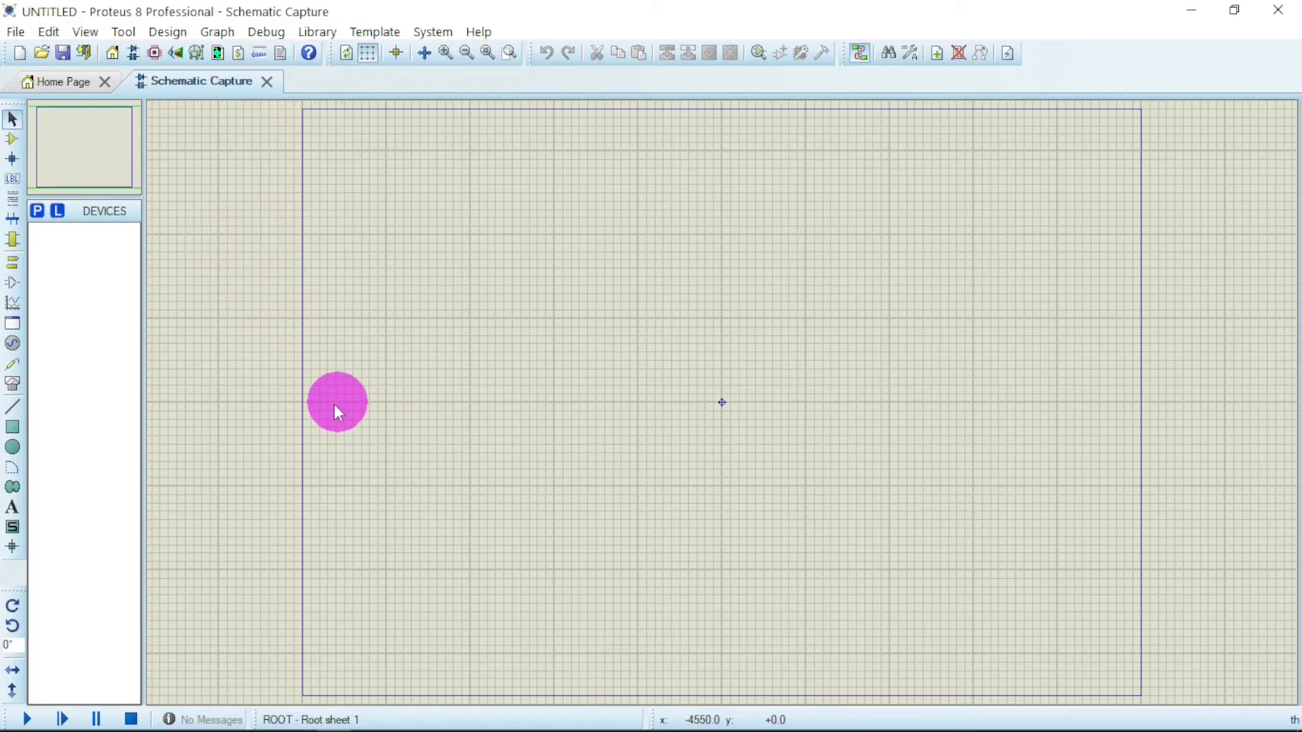
Draw a subcircuit block about 1000 th wide and 2000 th high on the empty sheet, left of the origin
{"action": "left_click", "coordinate": [10, 242]}
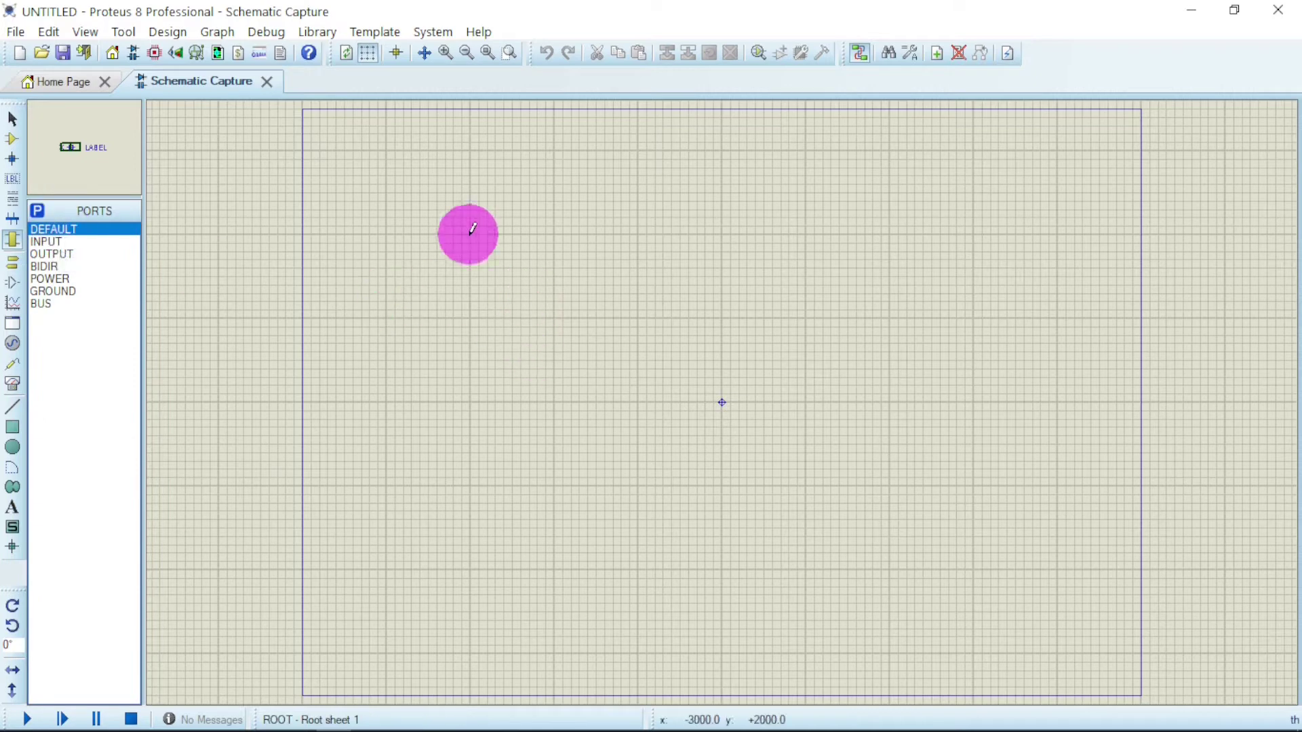
{"action": "left_click_drag", "start_coordinate": [470, 234], "coordinate": [554, 401]}
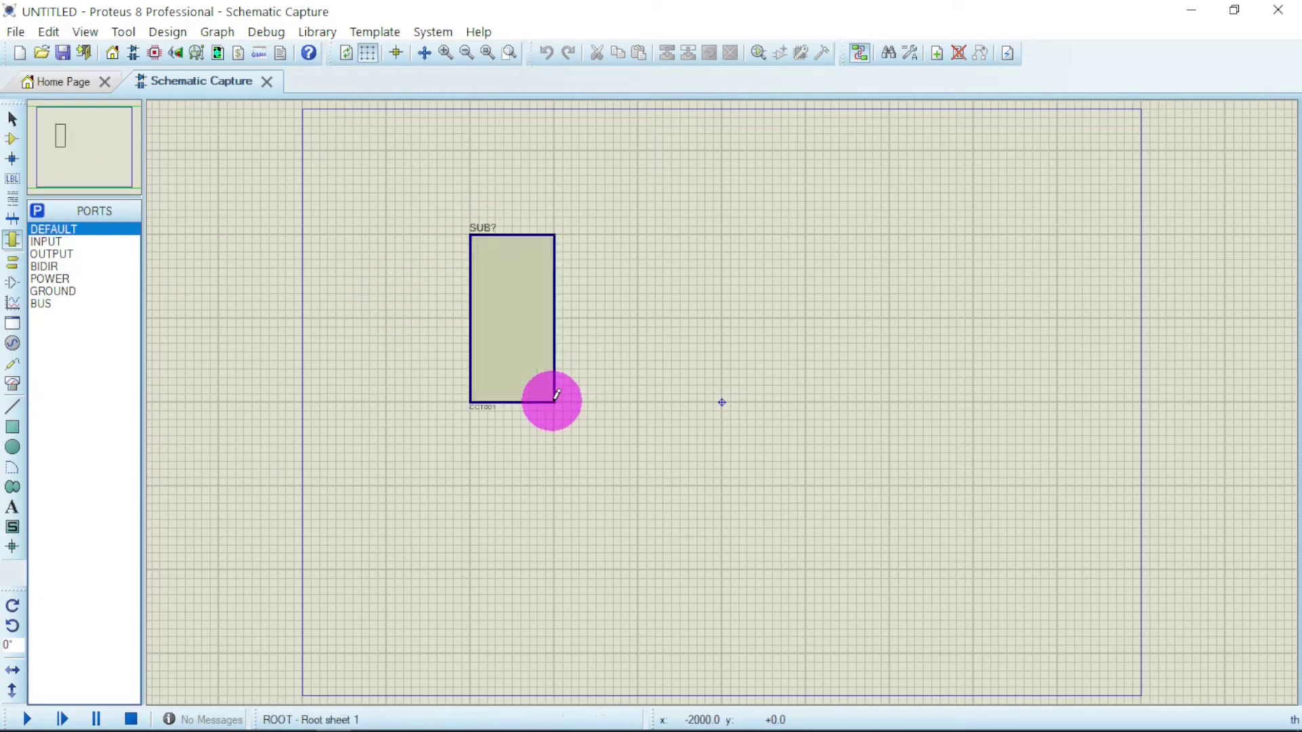
{"action": "left_click", "coordinate": [500, 311]}
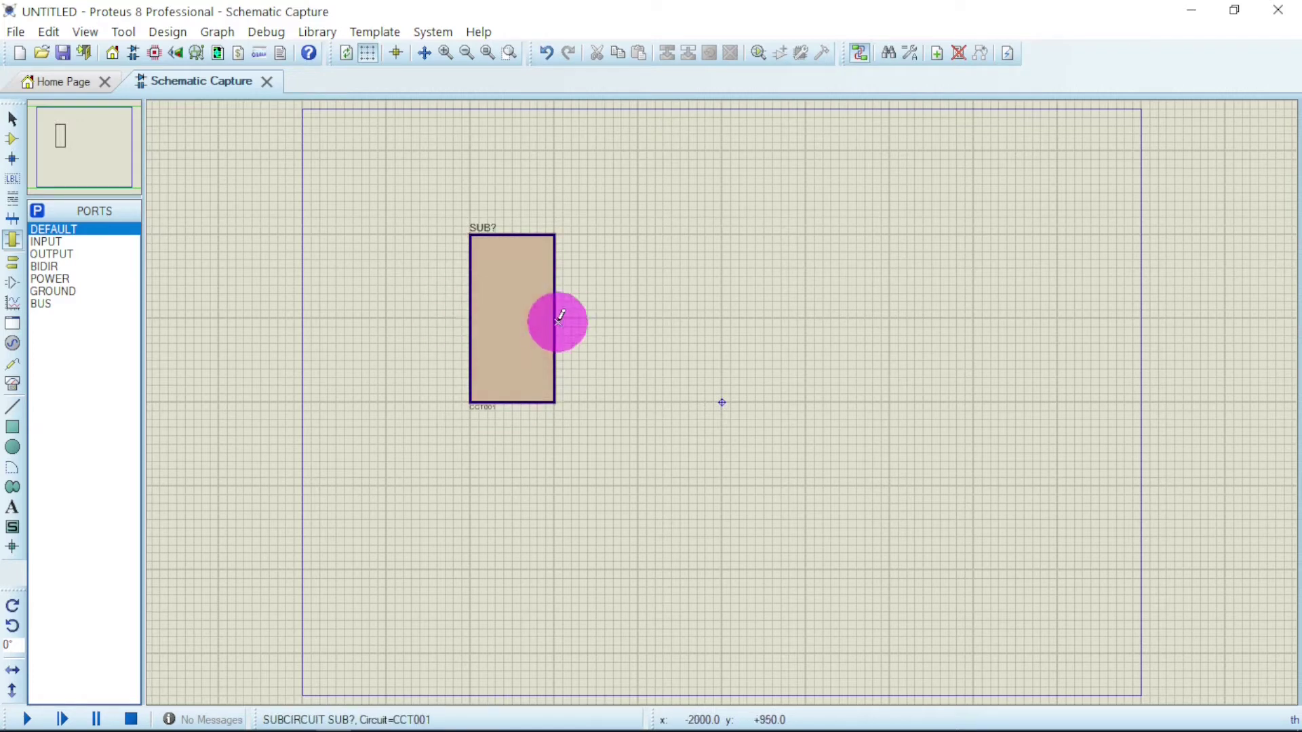
{"action": "left_click", "coordinate": [471, 226]}
{"action": "left_click", "coordinate": [517, 324]}
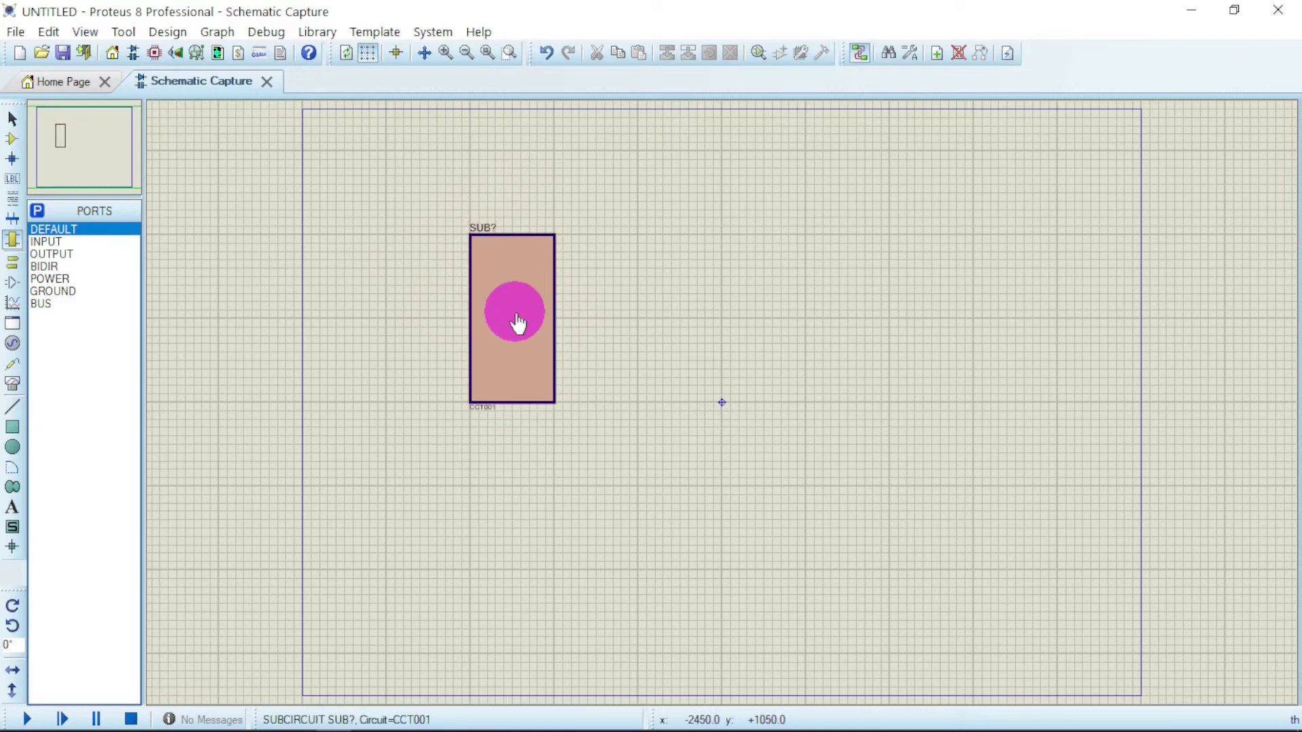
Place a POWER port near the upper end and a GROUND port near the lower end of the subcircuit's left edge
{"action": "left_click", "coordinate": [136, 229]}
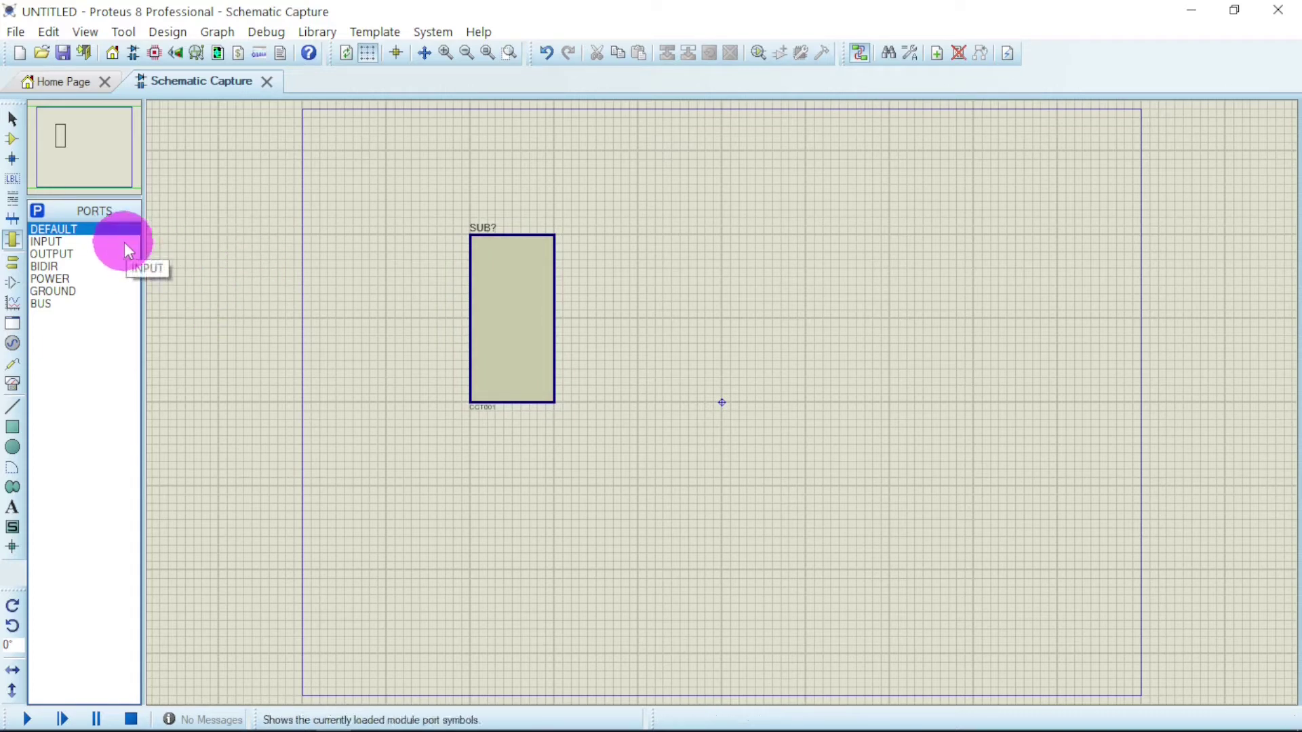
{"action": "left_click", "coordinate": [58, 281]}
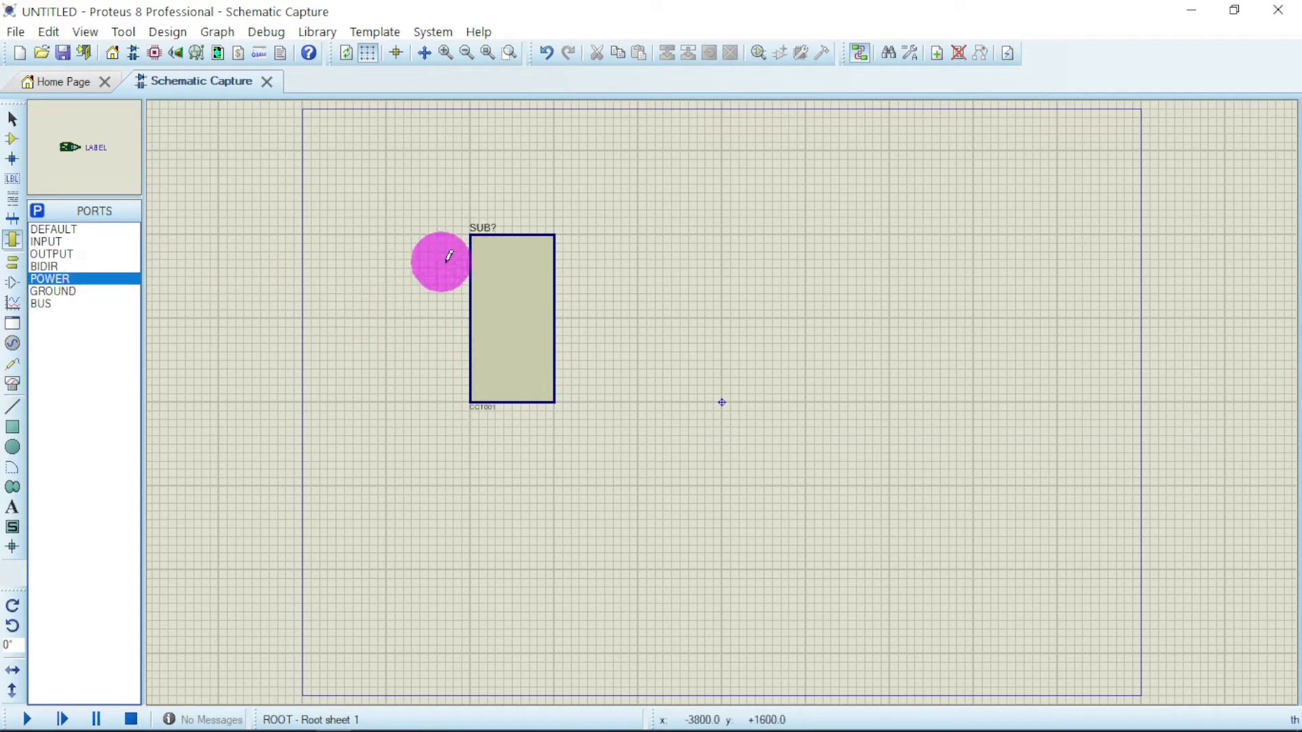
{"action": "left_click", "coordinate": [467, 253]}
{"action": "left_click", "coordinate": [61, 293]}
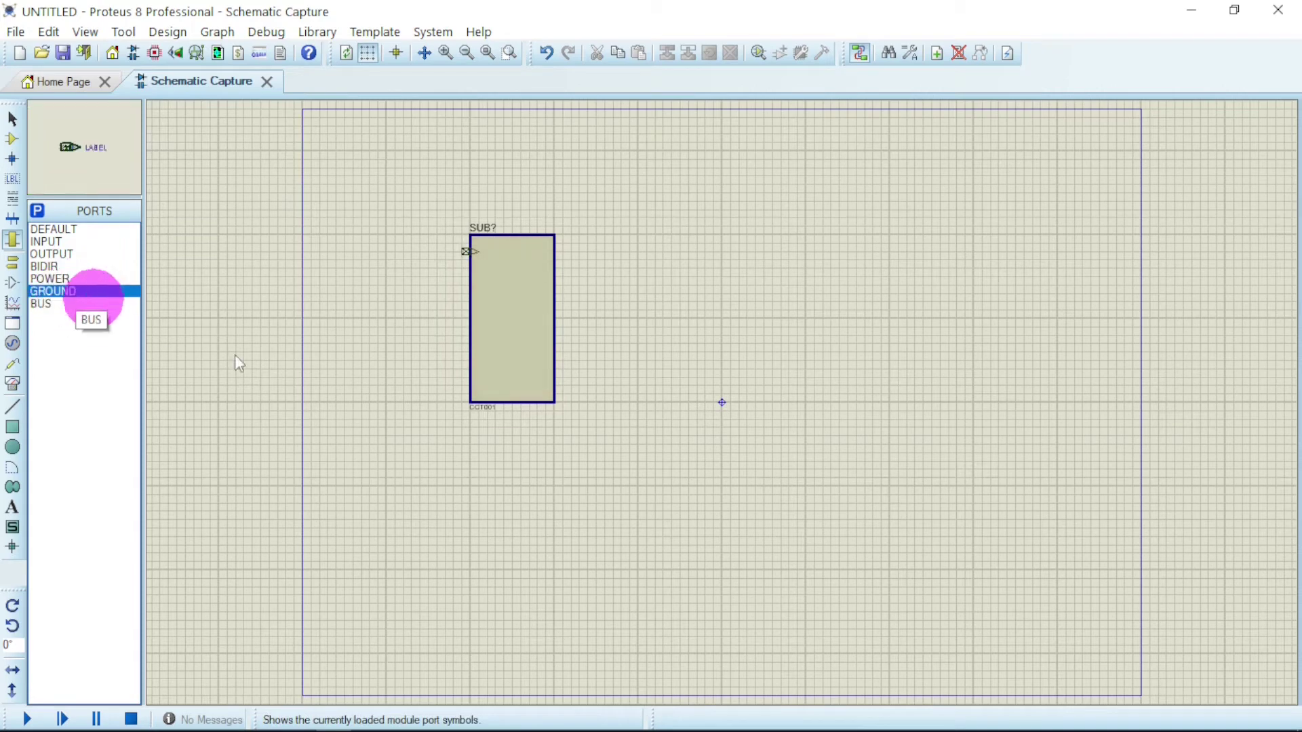
{"action": "left_click", "coordinate": [469, 386]}
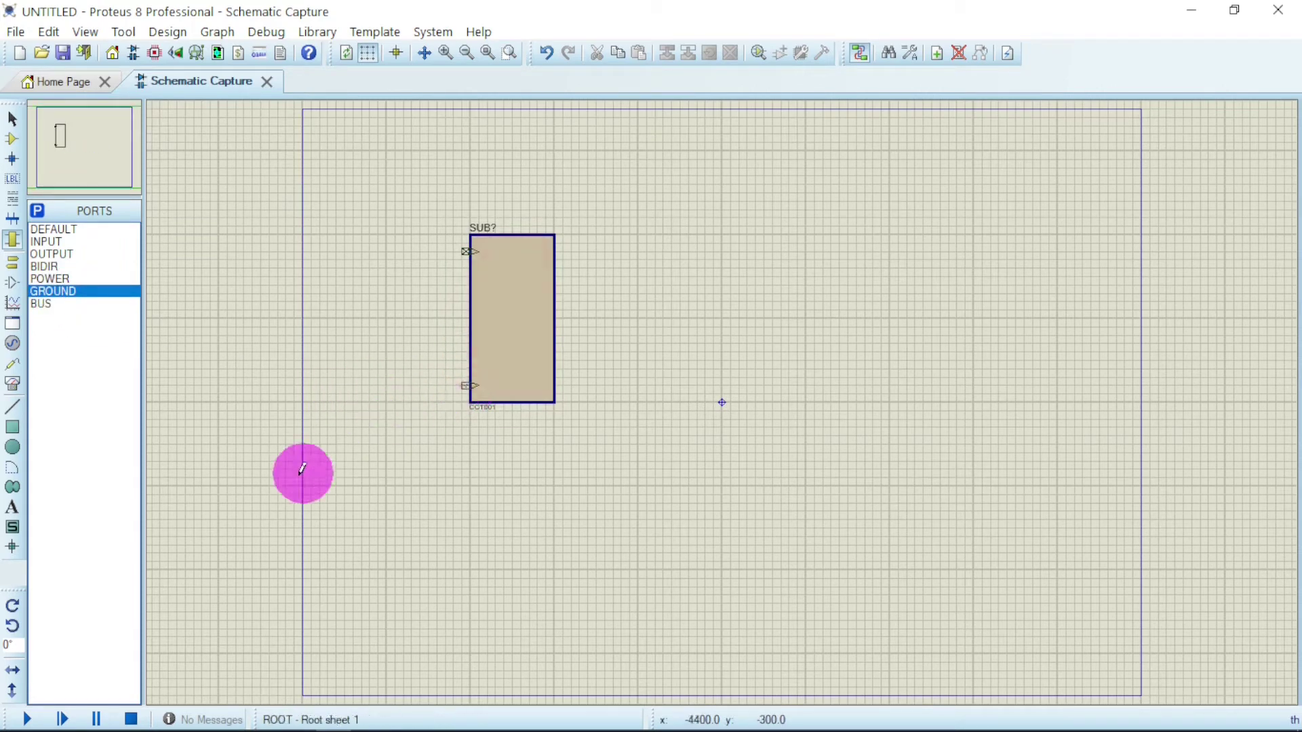
Add two INPUT ports on the subcircuit's left edge between the power and ground ports
{"action": "left_click", "coordinate": [64, 243]}
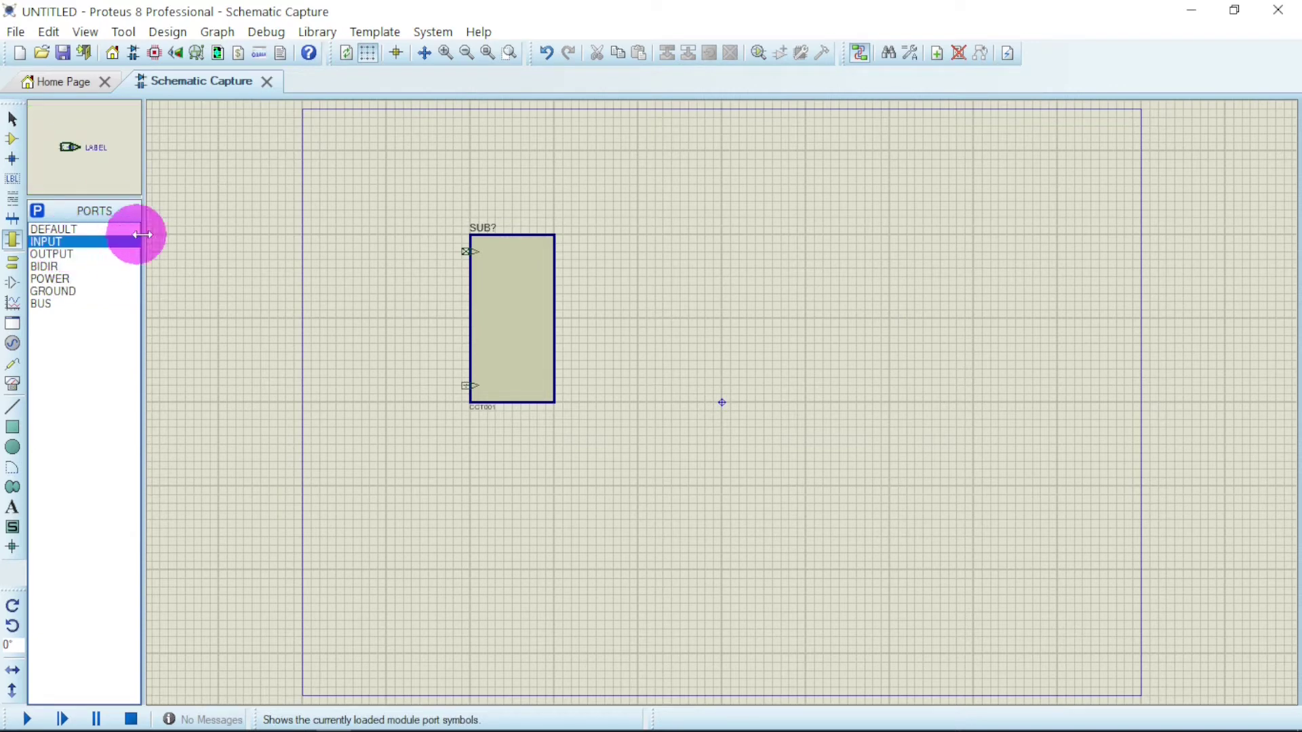
{"action": "left_click", "coordinate": [471, 295]}
{"action": "left_click", "coordinate": [471, 338]}
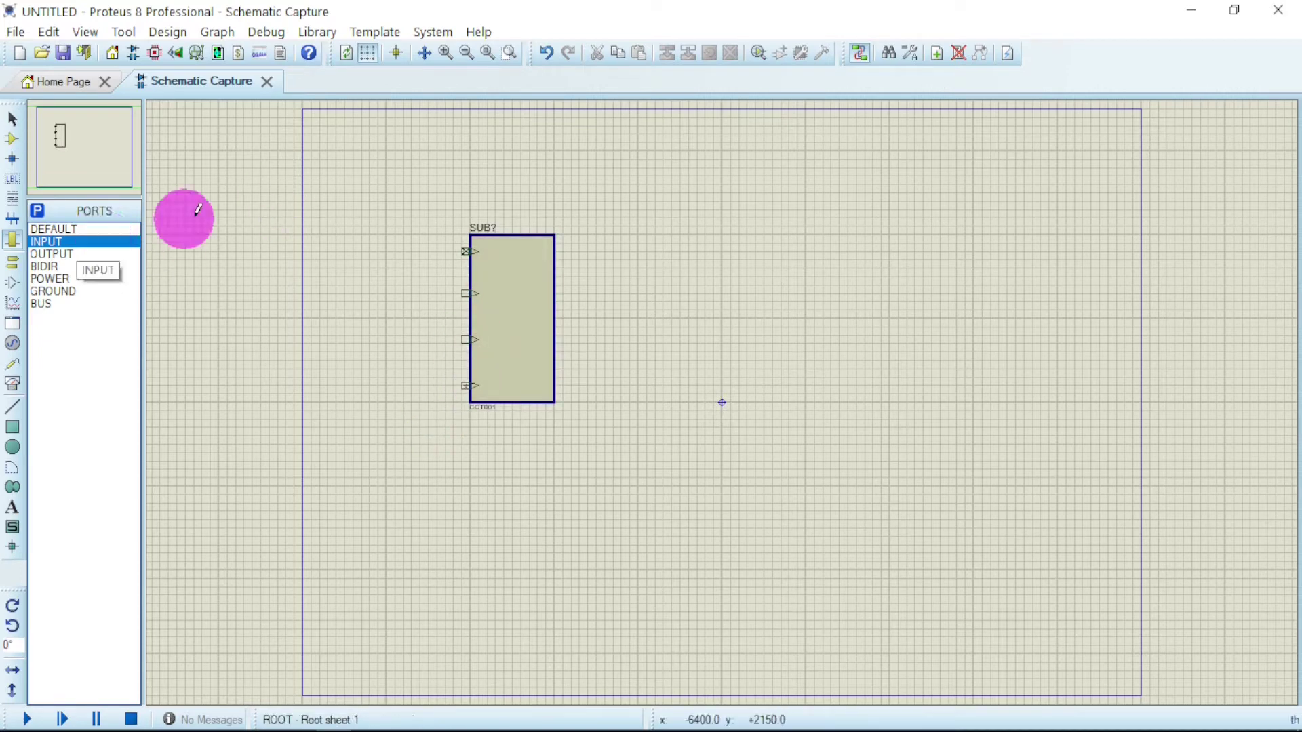
Place four OUTPUT ports spaced down the right edge of the subcircuit block
{"action": "left_click", "coordinate": [65, 255]}
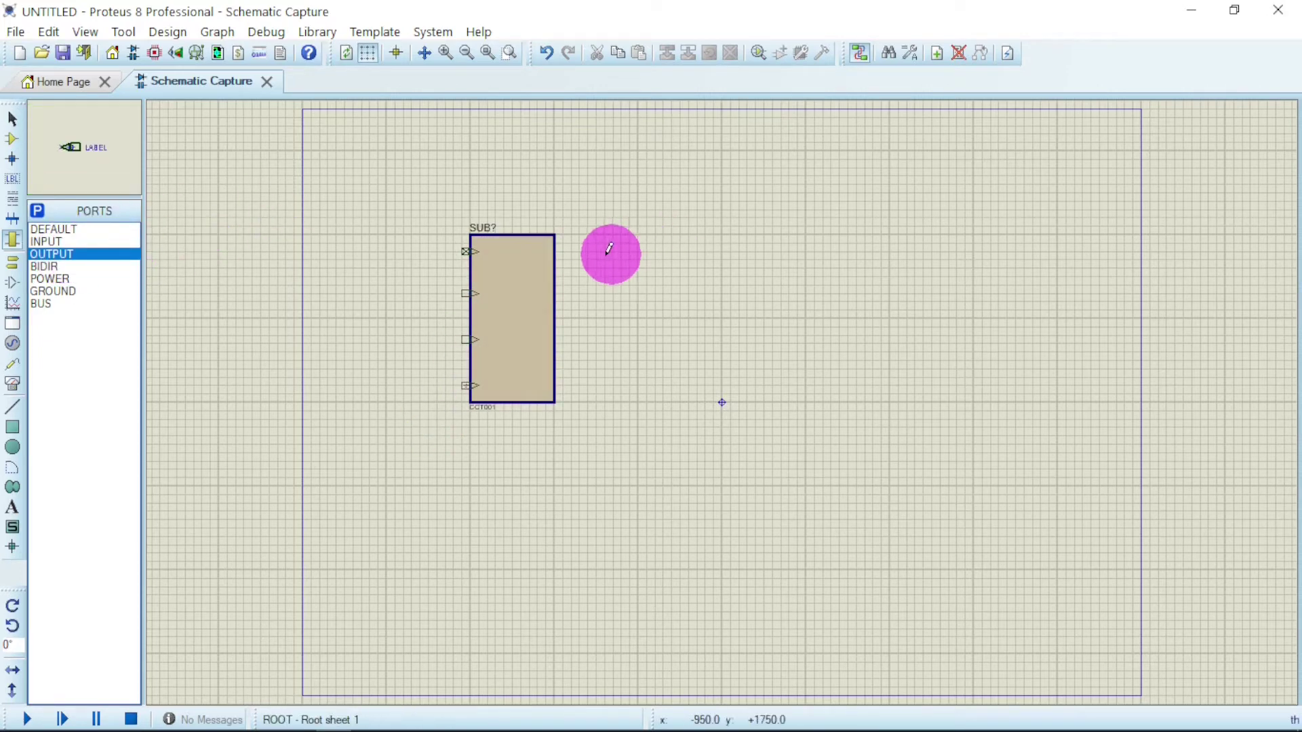
{"action": "left_click", "coordinate": [553, 256]}
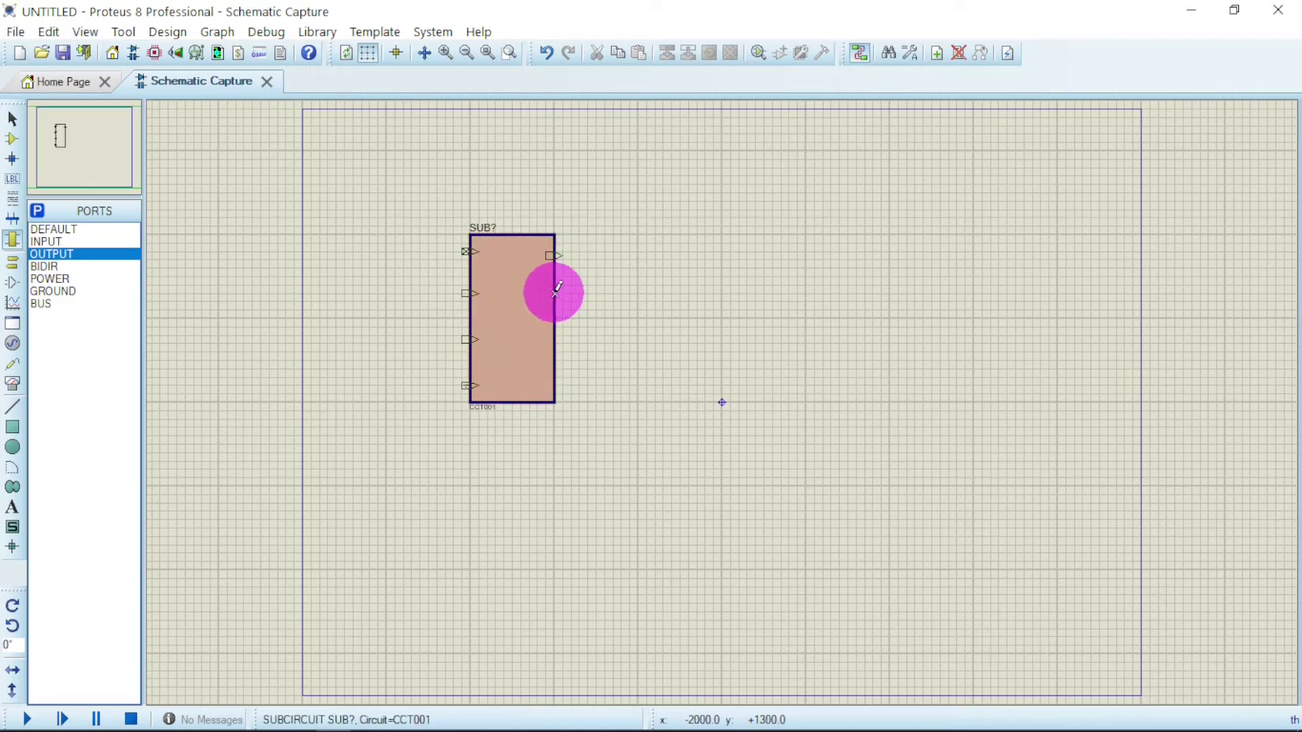
{"action": "left_click", "coordinate": [554, 294]}
{"action": "left_click", "coordinate": [553, 331]}
{"action": "left_click", "coordinate": [553, 378]}
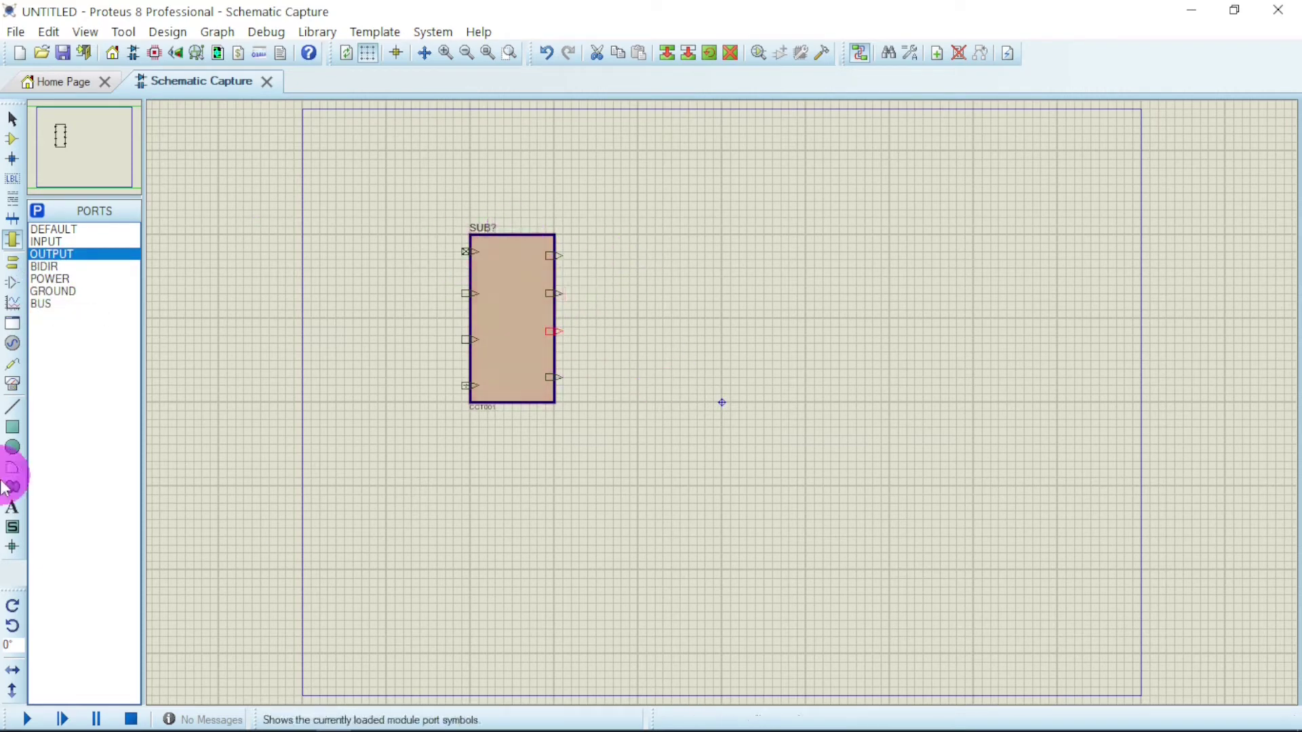
Draw a COMPONENT-style box graphic about 0.5 in wide and 1.65 in high inside the subcircuit block
{"action": "left_click", "coordinate": [13, 430]}
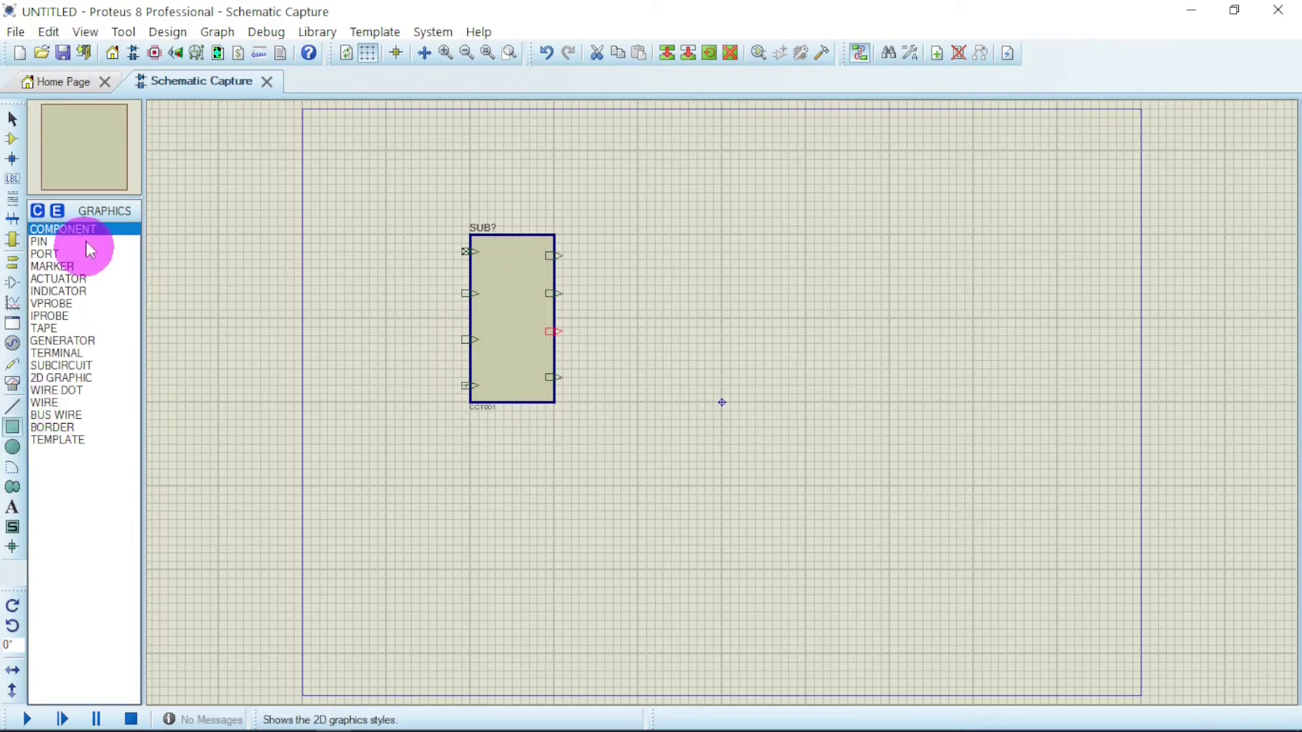
{"action": "left_click", "coordinate": [493, 254]}
{"action": "left_click_drag", "start_coordinate": [517, 312], "coordinate": [530, 333]}
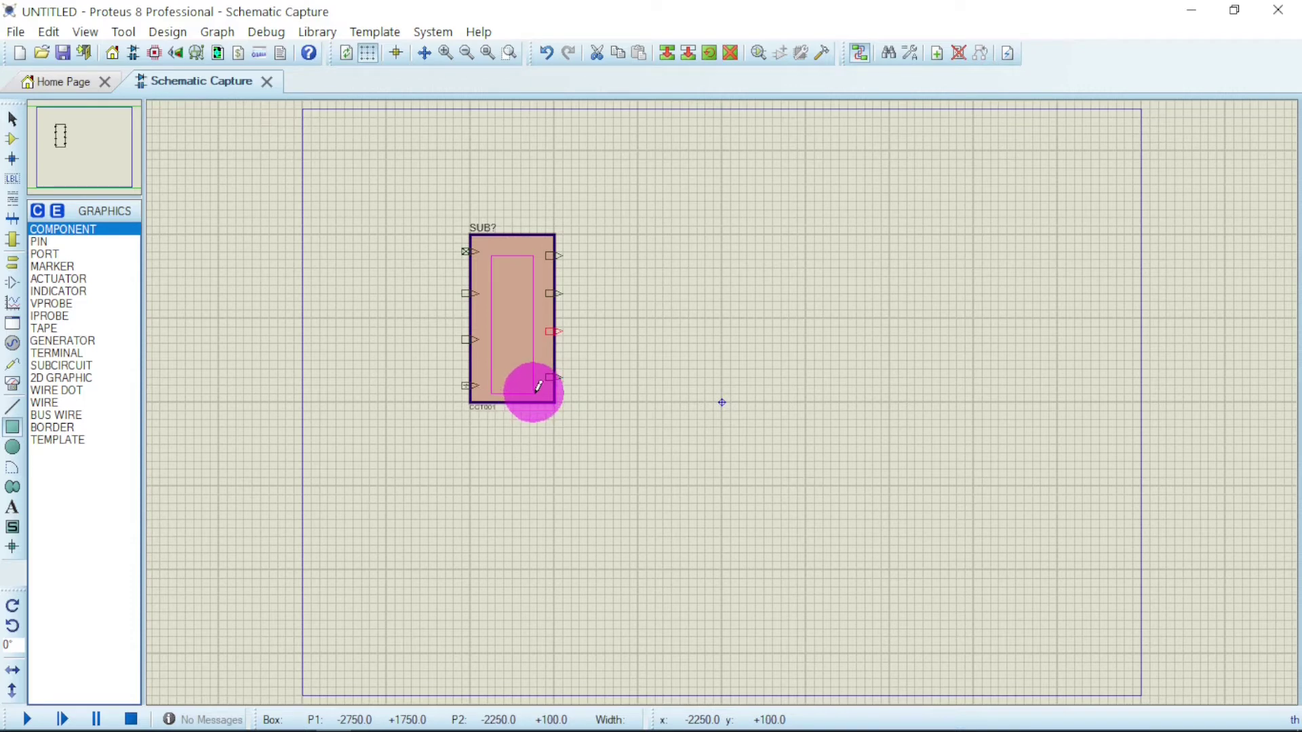
{"action": "left_click_drag", "start_coordinate": [538, 386], "coordinate": [533, 388]}
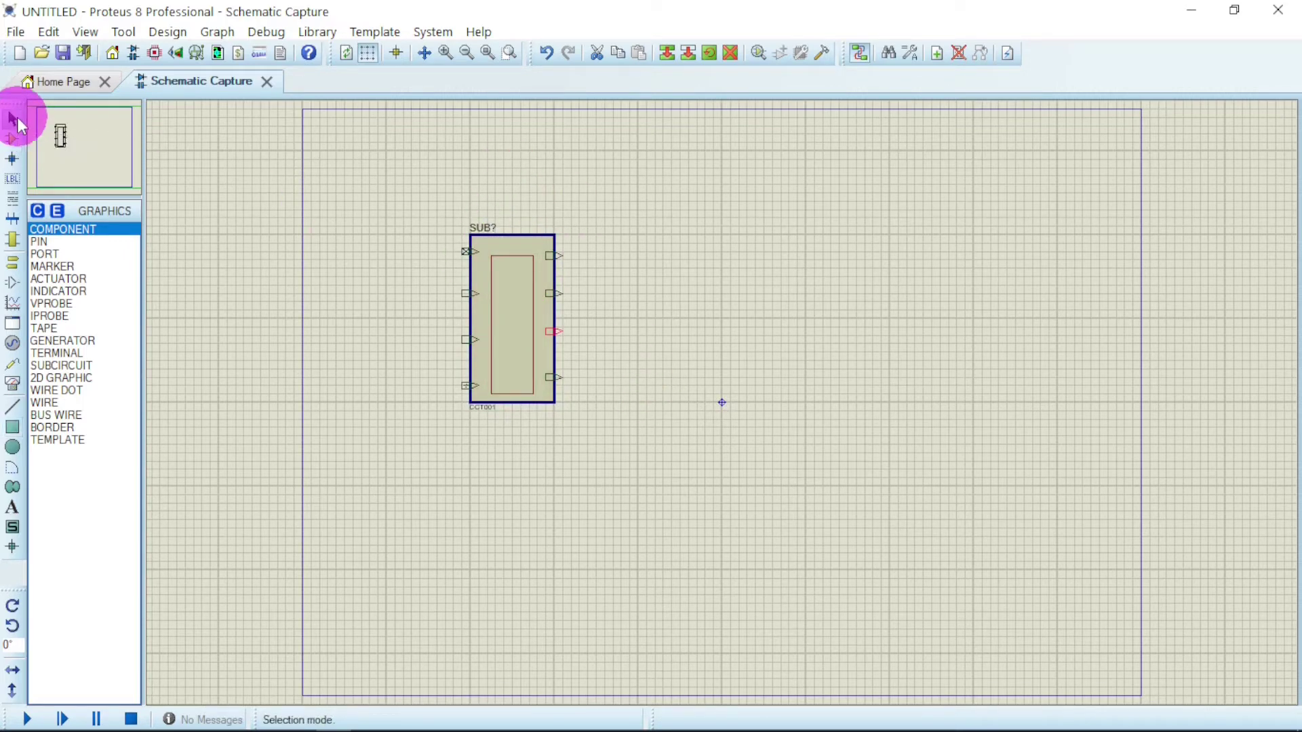
Override the global style of the inner box, setting its line colour and foreground fill colour to black for this graphic only
{"action": "left_click", "coordinate": [515, 266]}
{"action": "right_click", "coordinate": [514, 256]}
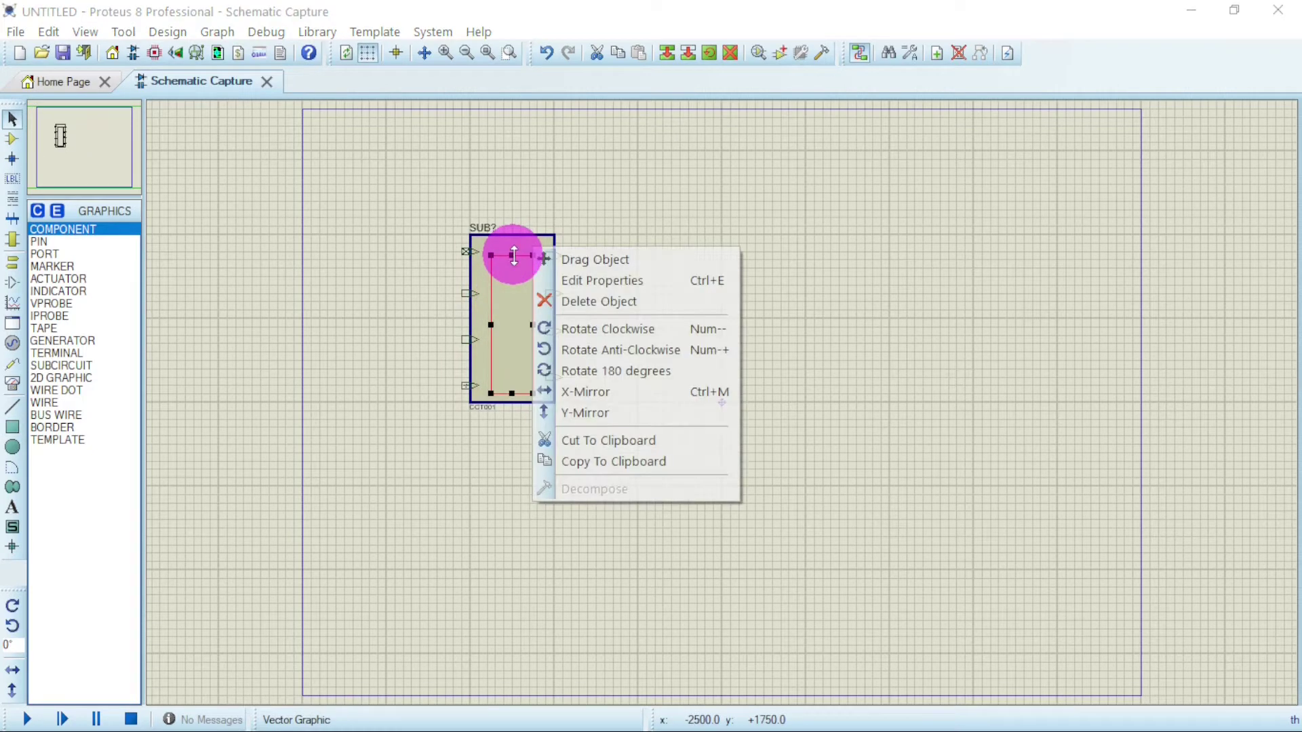
{"action": "left_click", "coordinate": [618, 278]}
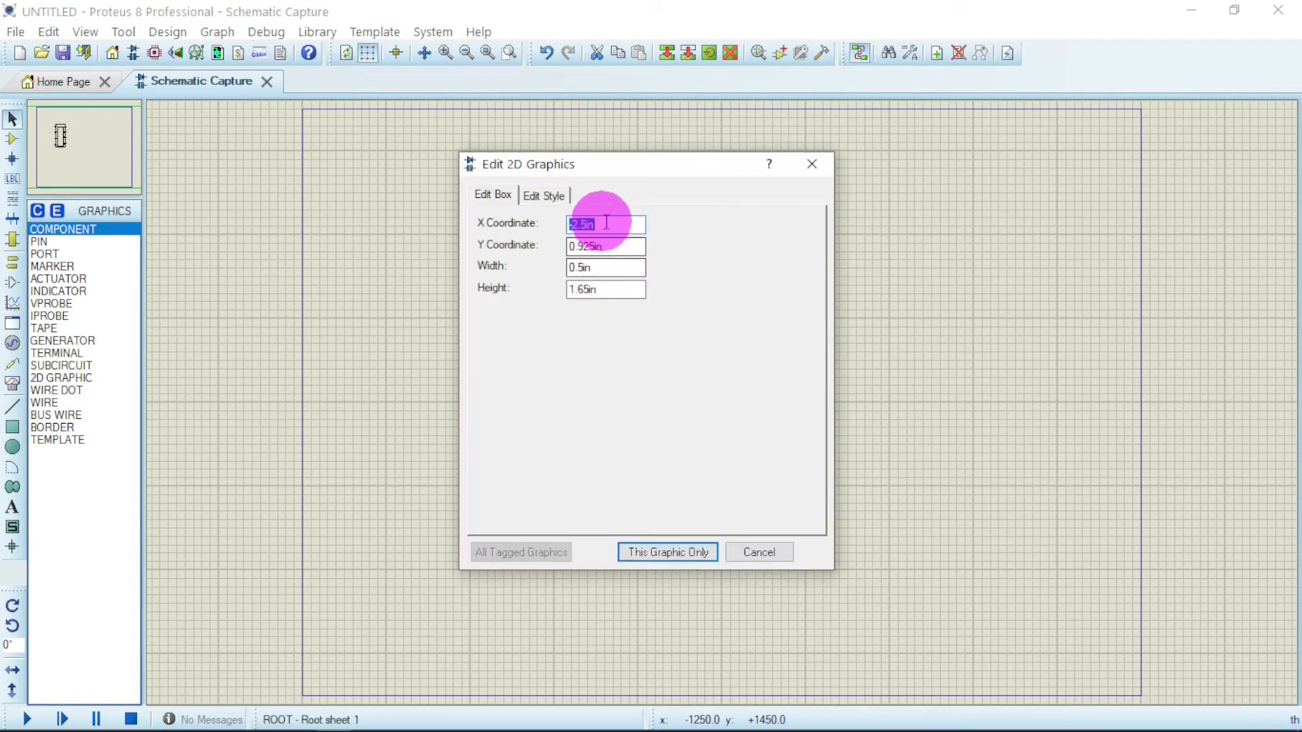
{"action": "left_click", "coordinate": [530, 193]}
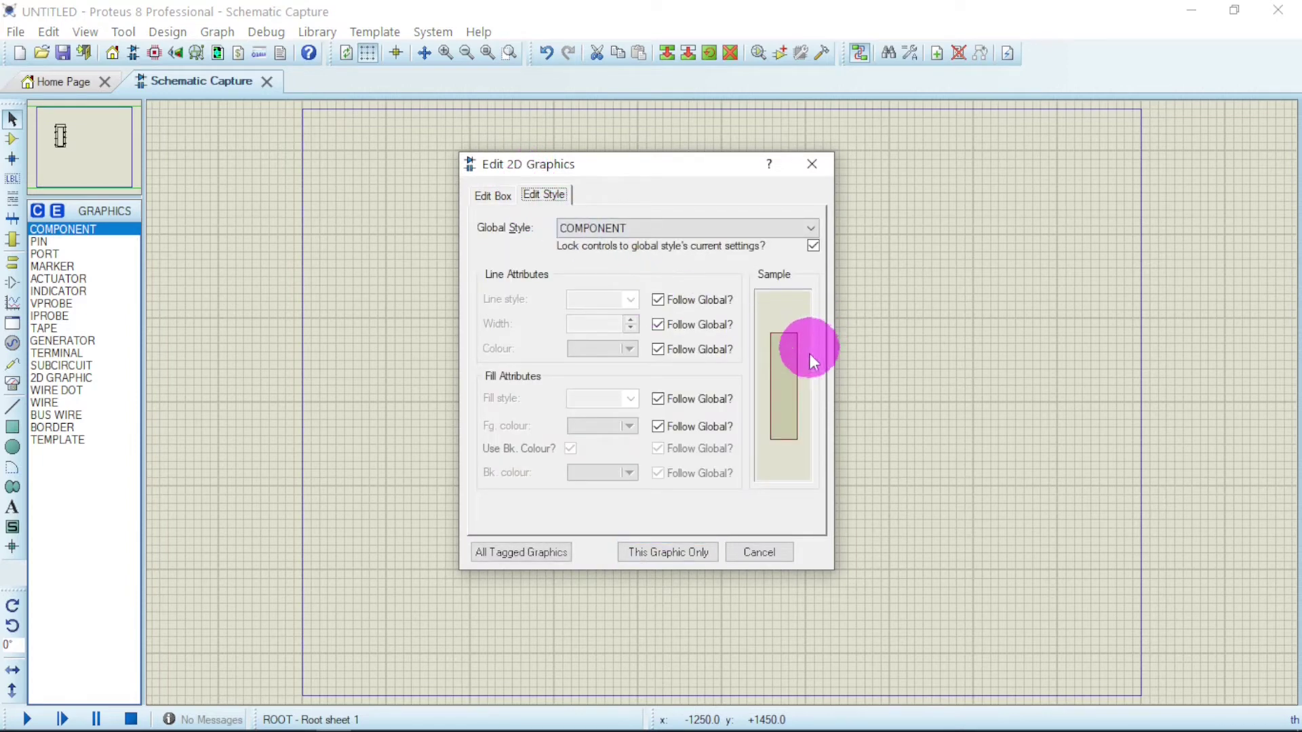
{"action": "left_click", "coordinate": [658, 349]}
{"action": "left_click", "coordinate": [629, 348]}
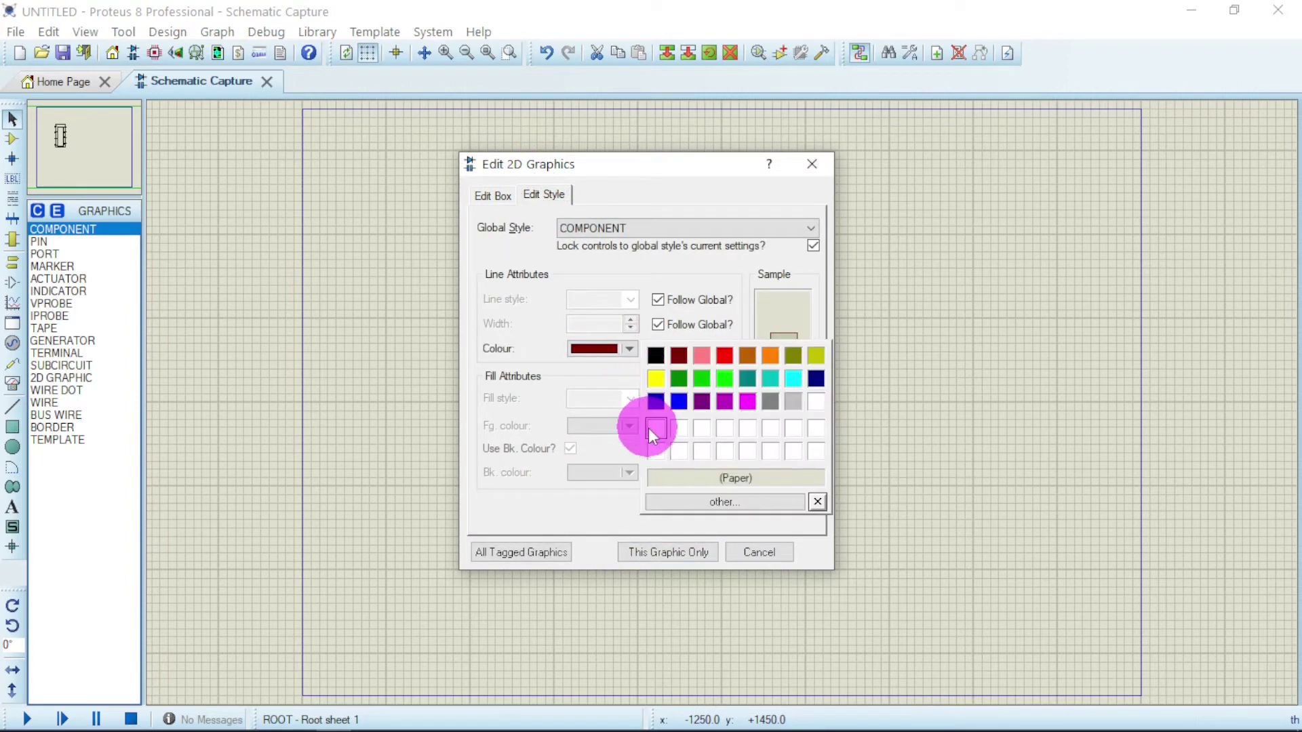
{"action": "left_click", "coordinate": [670, 358]}
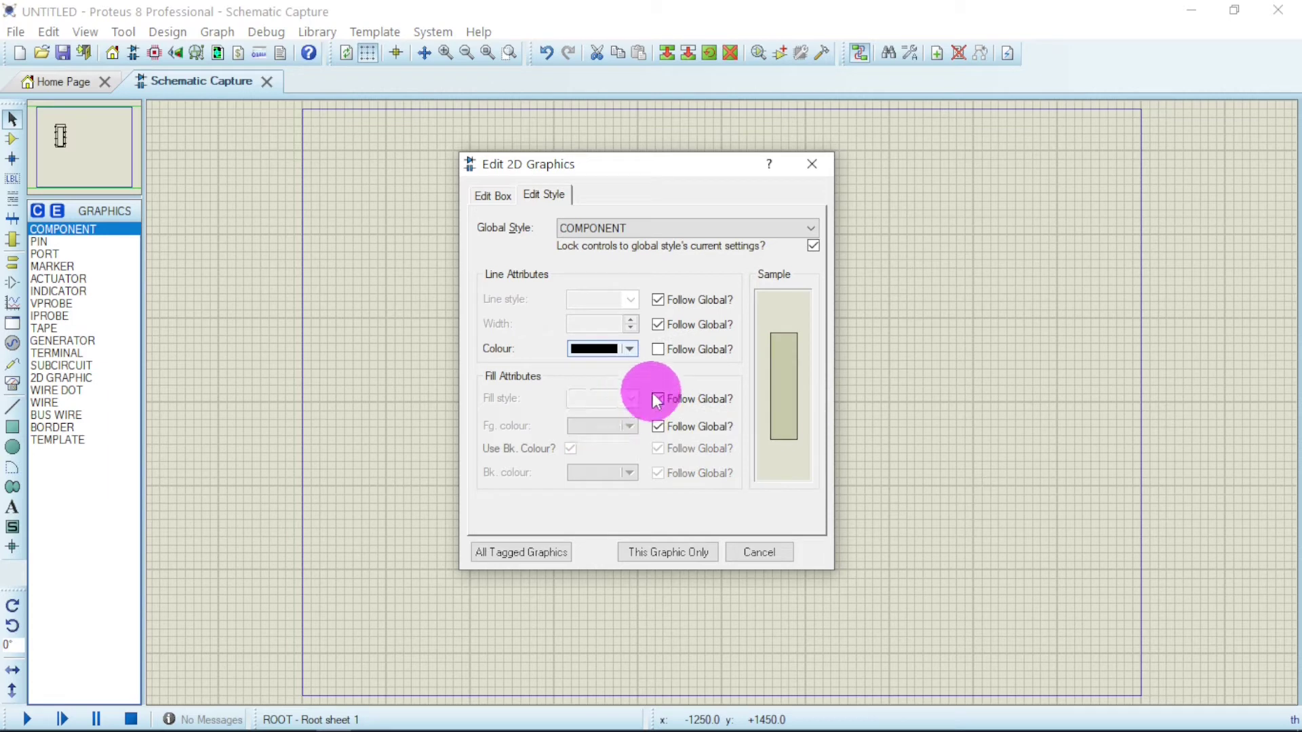
{"action": "left_click", "coordinate": [658, 425]}
{"action": "left_click", "coordinate": [629, 426]}
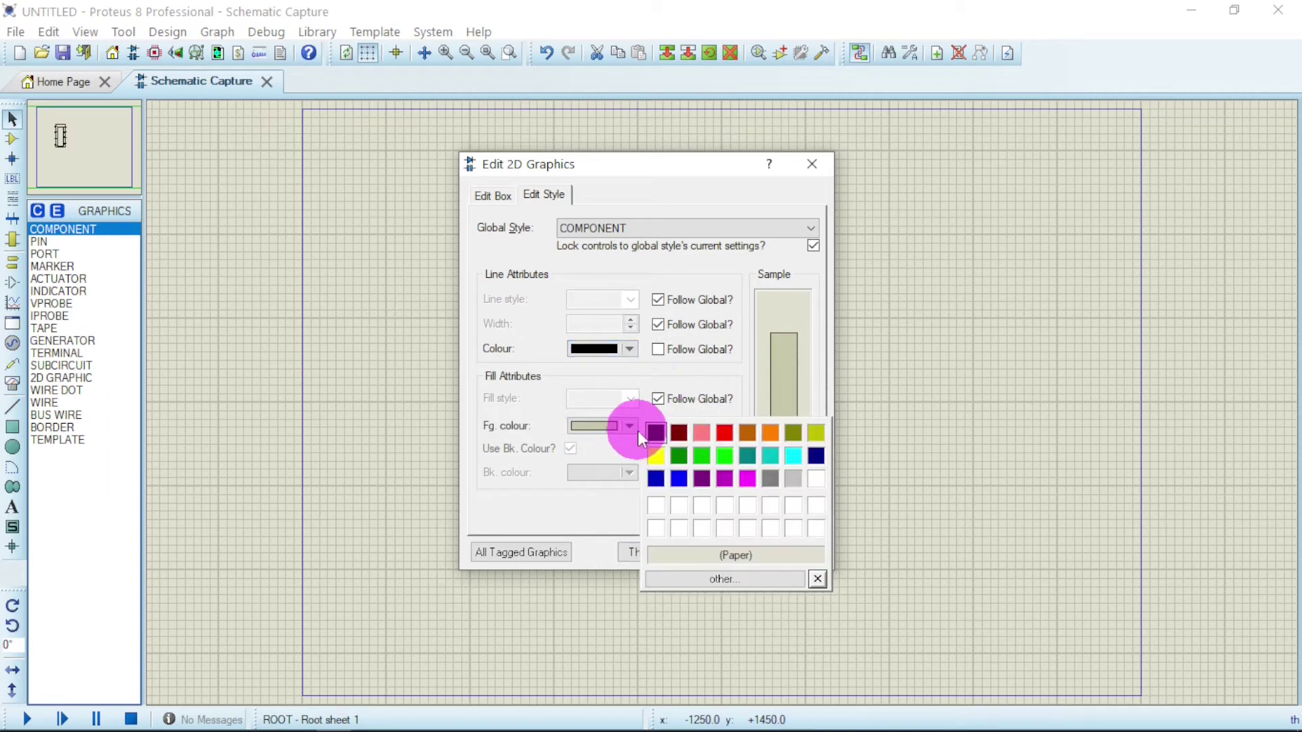
{"action": "left_click", "coordinate": [655, 434]}
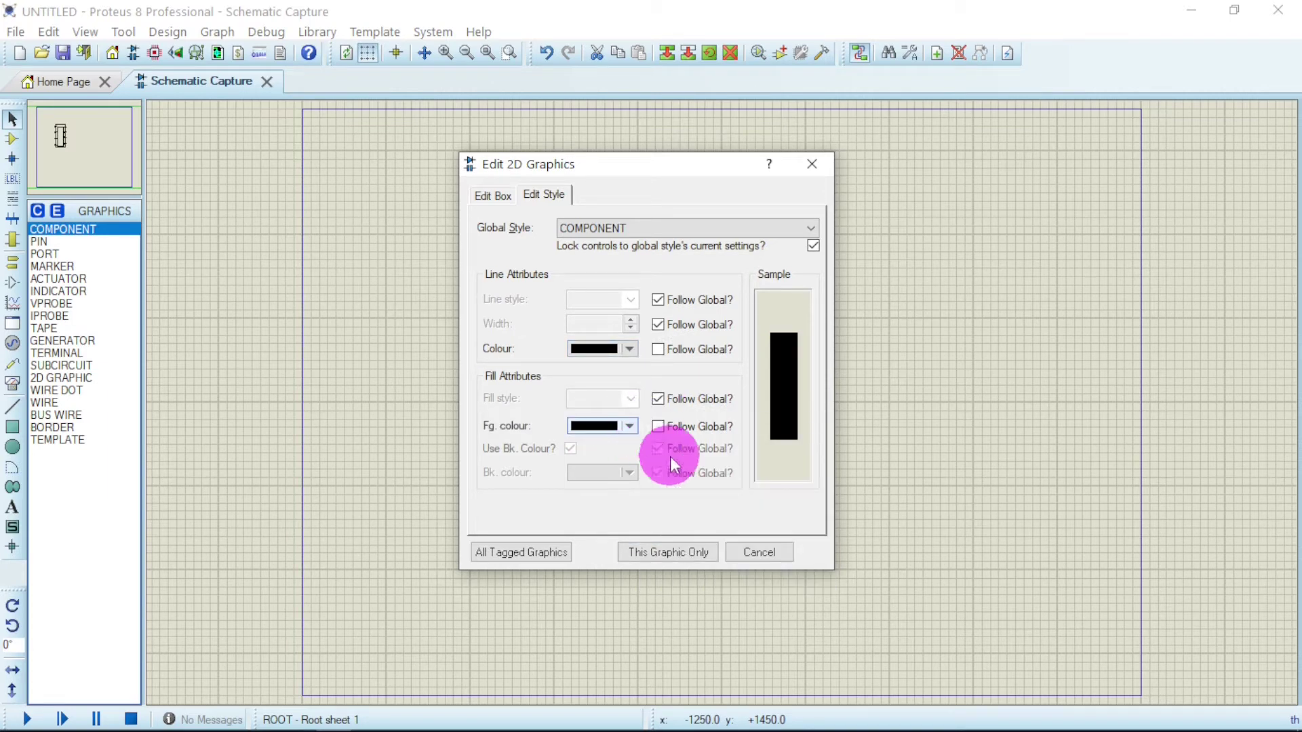
{"action": "left_click", "coordinate": [649, 552]}
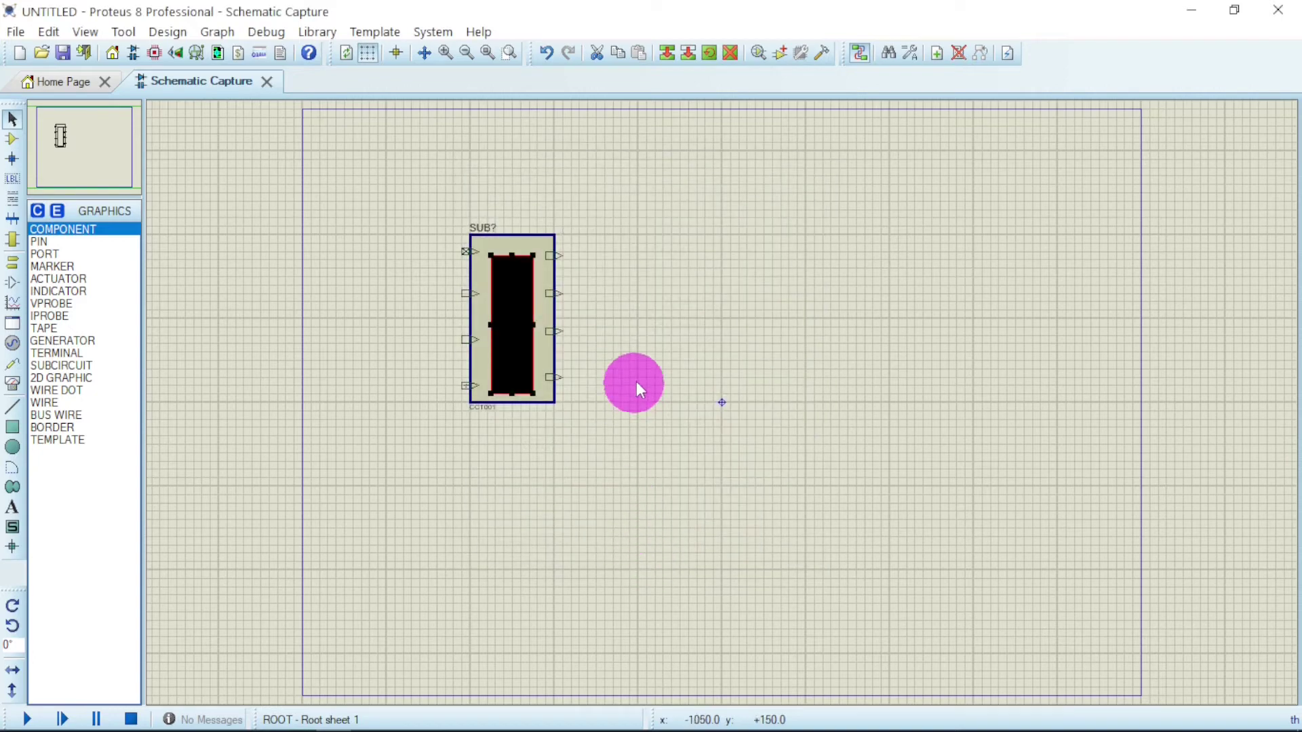
Draw two mirrored COMPONENT-style arcs, the left about 0.2 in wide and 0.25 in high, from the subcircuit's top edge to the black box
{"action": "left_click", "coordinate": [632, 367]}
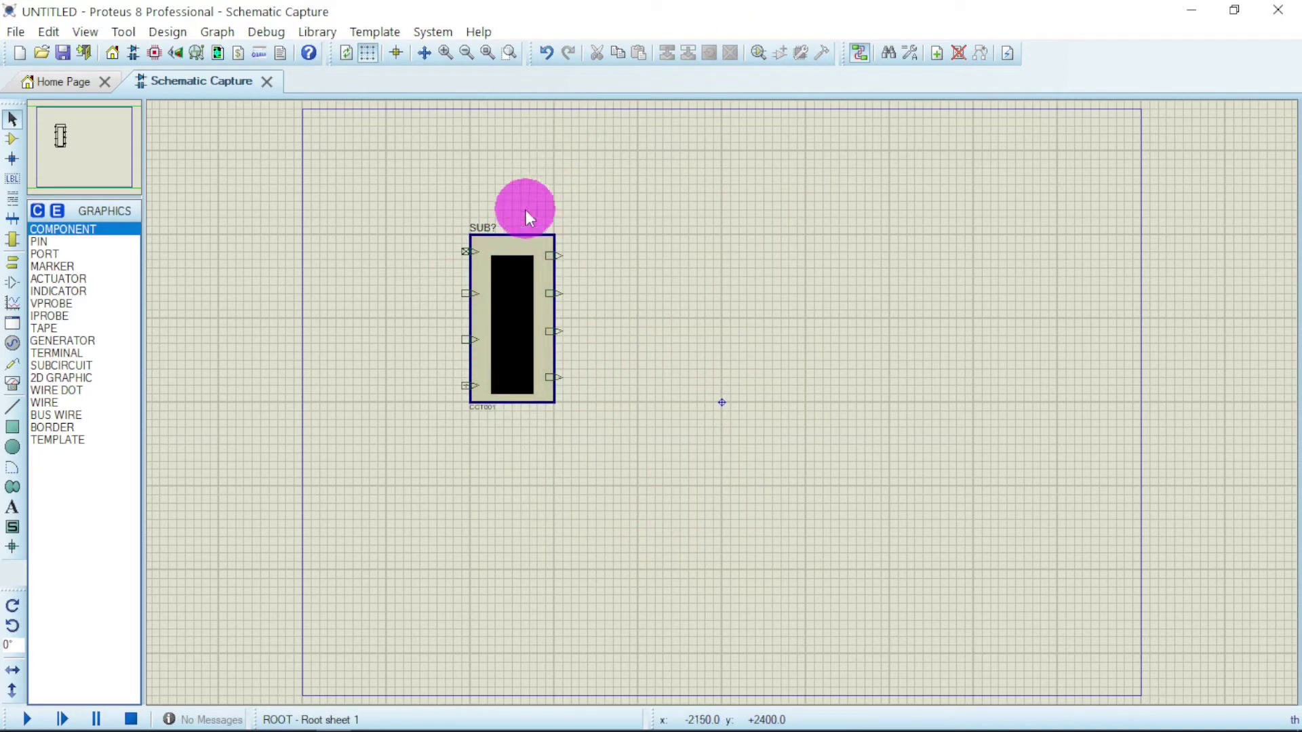
{"action": "scroll", "coordinate": [491, 211], "scroll_direction": "up", "scroll_amount": 3}
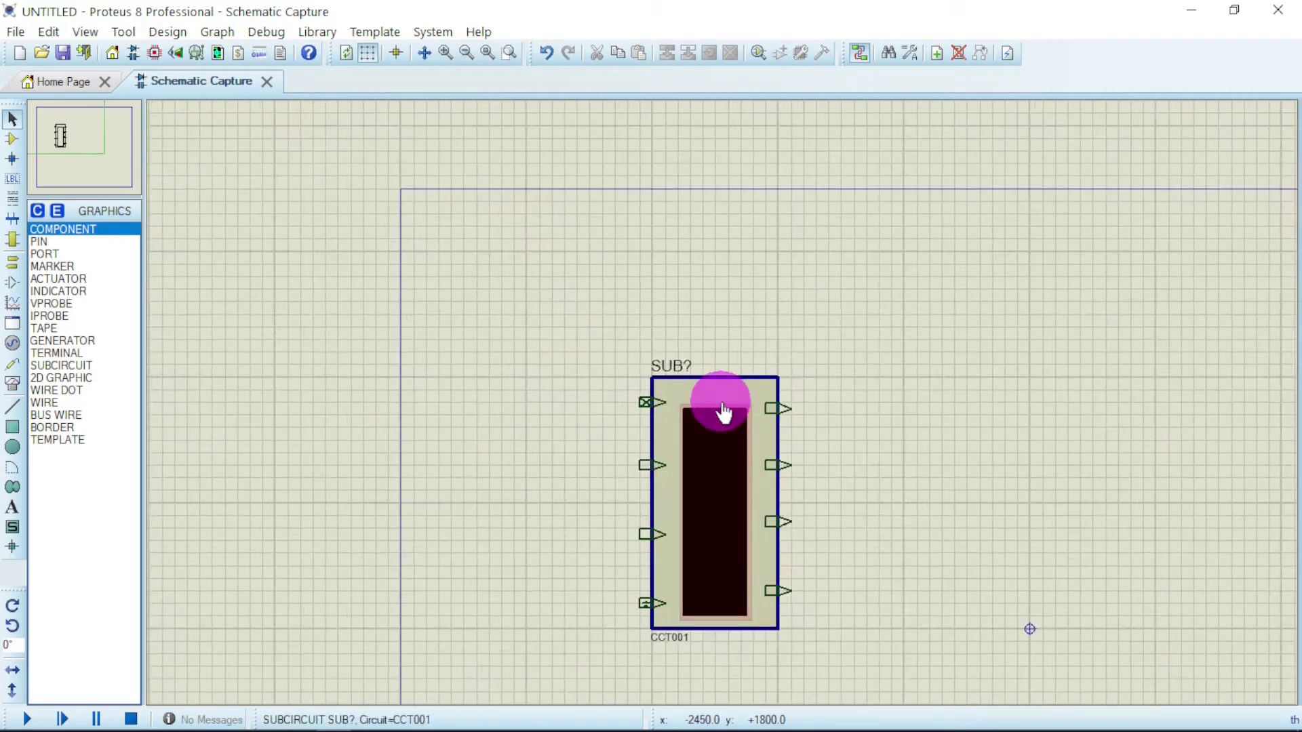
{"action": "scroll", "coordinate": [723, 411], "scroll_direction": "up", "scroll_amount": 2}
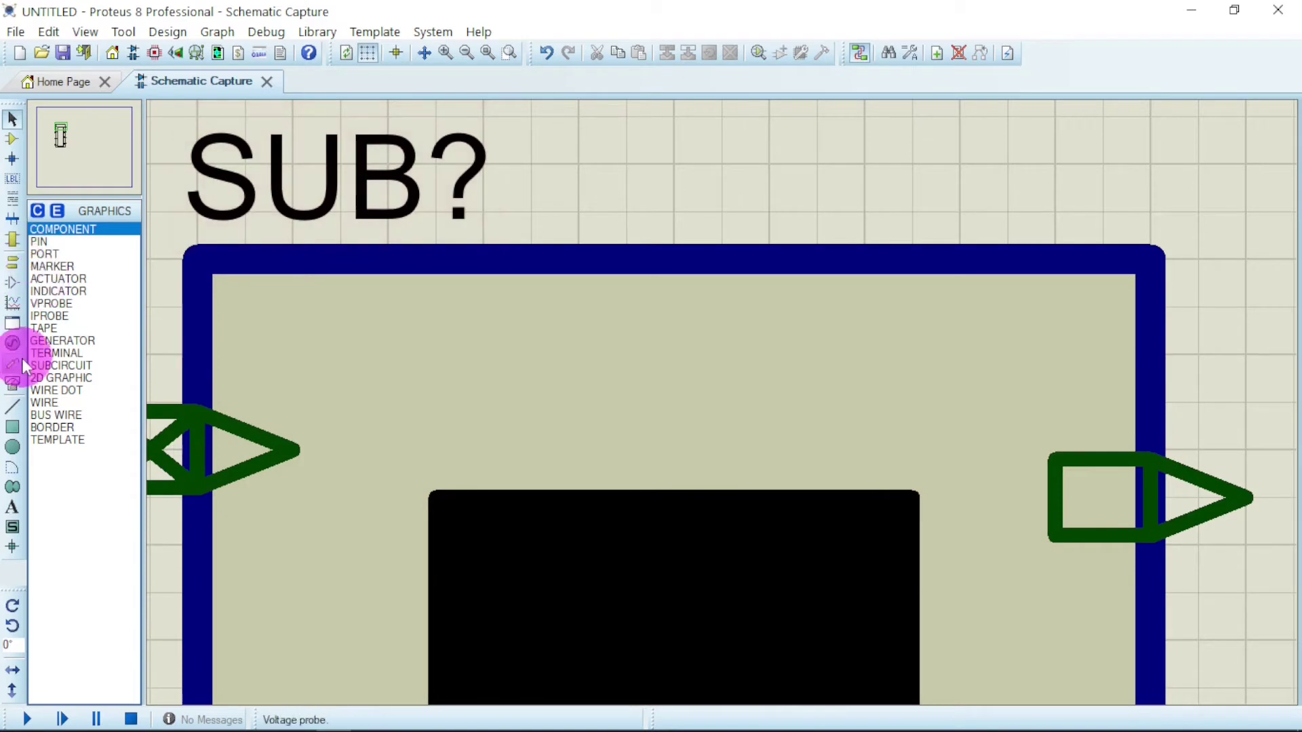
{"action": "left_click", "coordinate": [12, 468]}
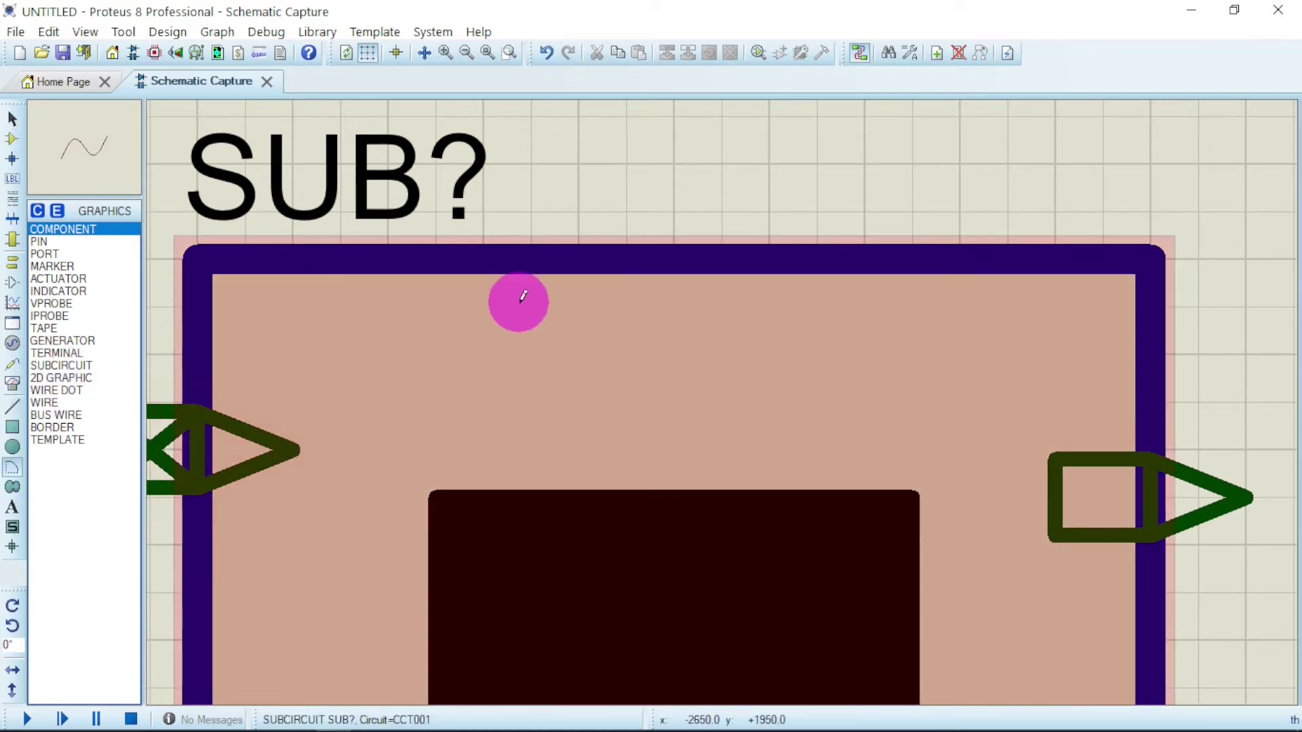
{"action": "left_click_drag", "start_coordinate": [505, 272], "coordinate": [667, 470]}
{"action": "left_click_drag", "start_coordinate": [848, 265], "coordinate": [715, 483]}
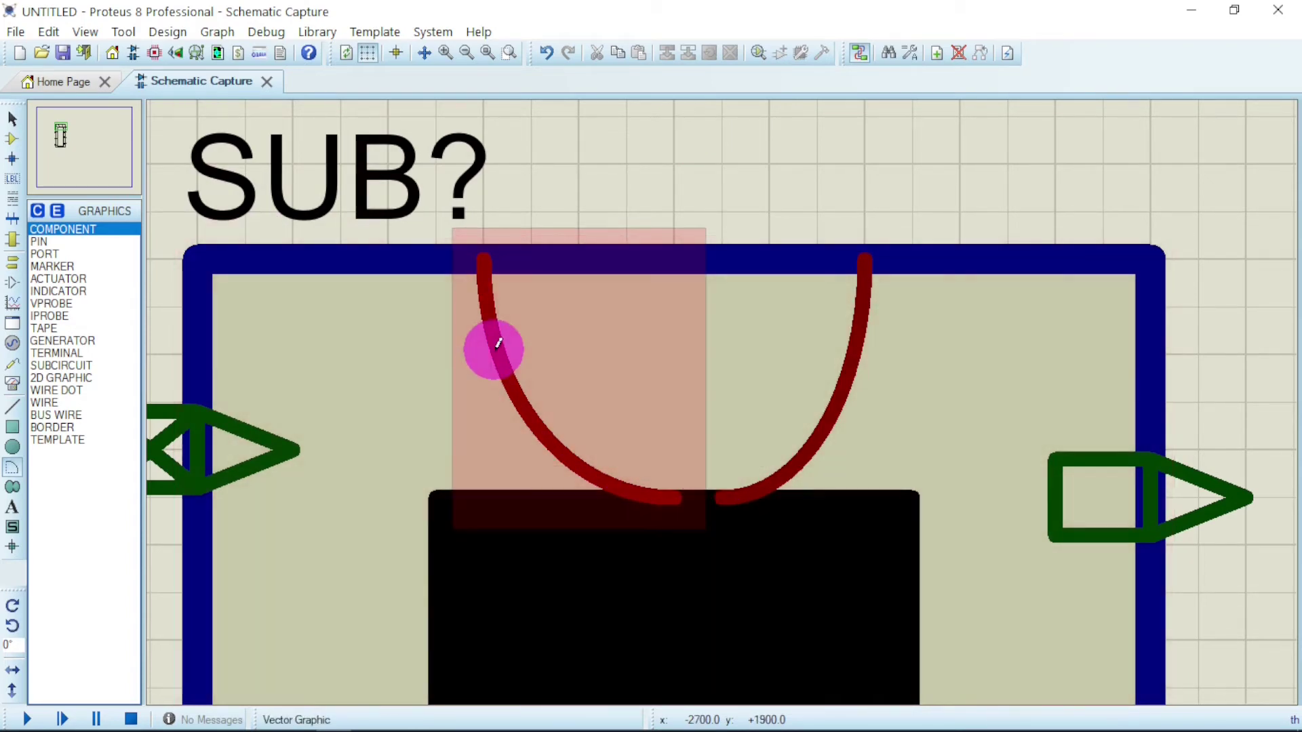
Override the global style of the left arc, setting its line colour and foreground fill colour to black for this graphic only
{"action": "left_click", "coordinate": [13, 120]}
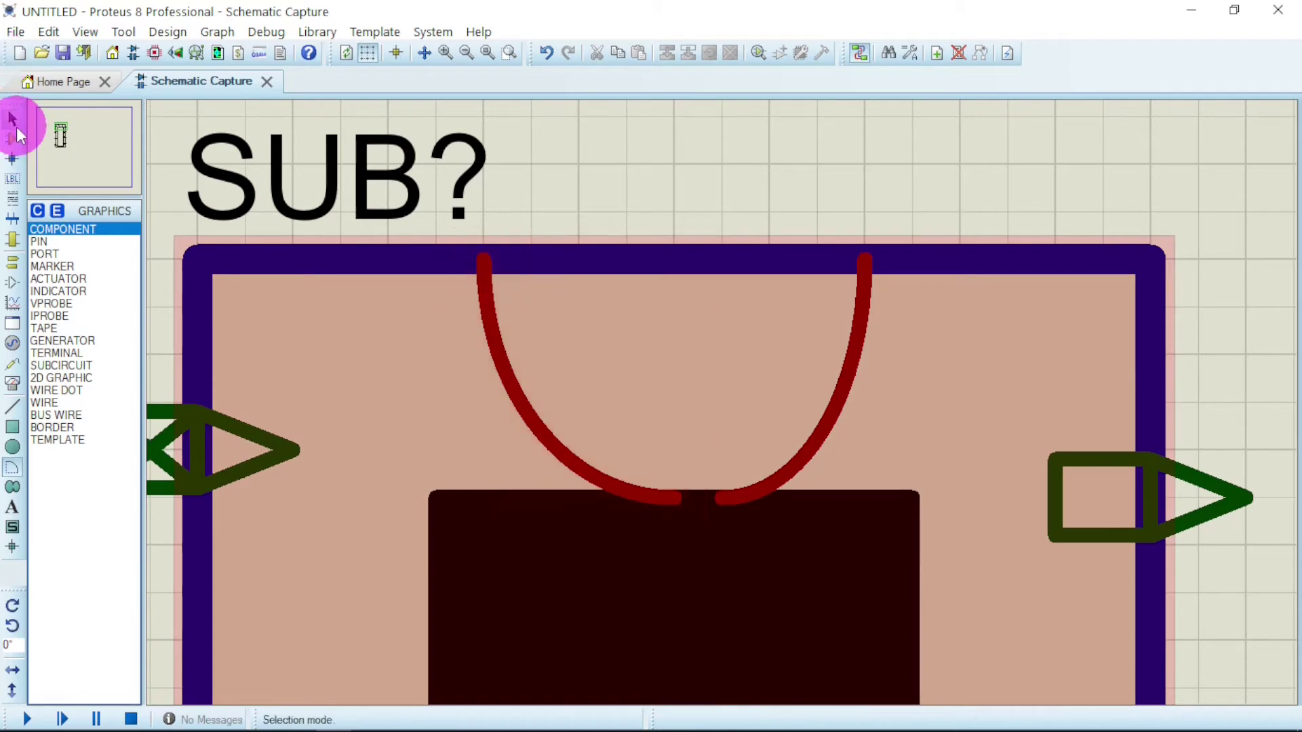
{"action": "left_click", "coordinate": [542, 427]}
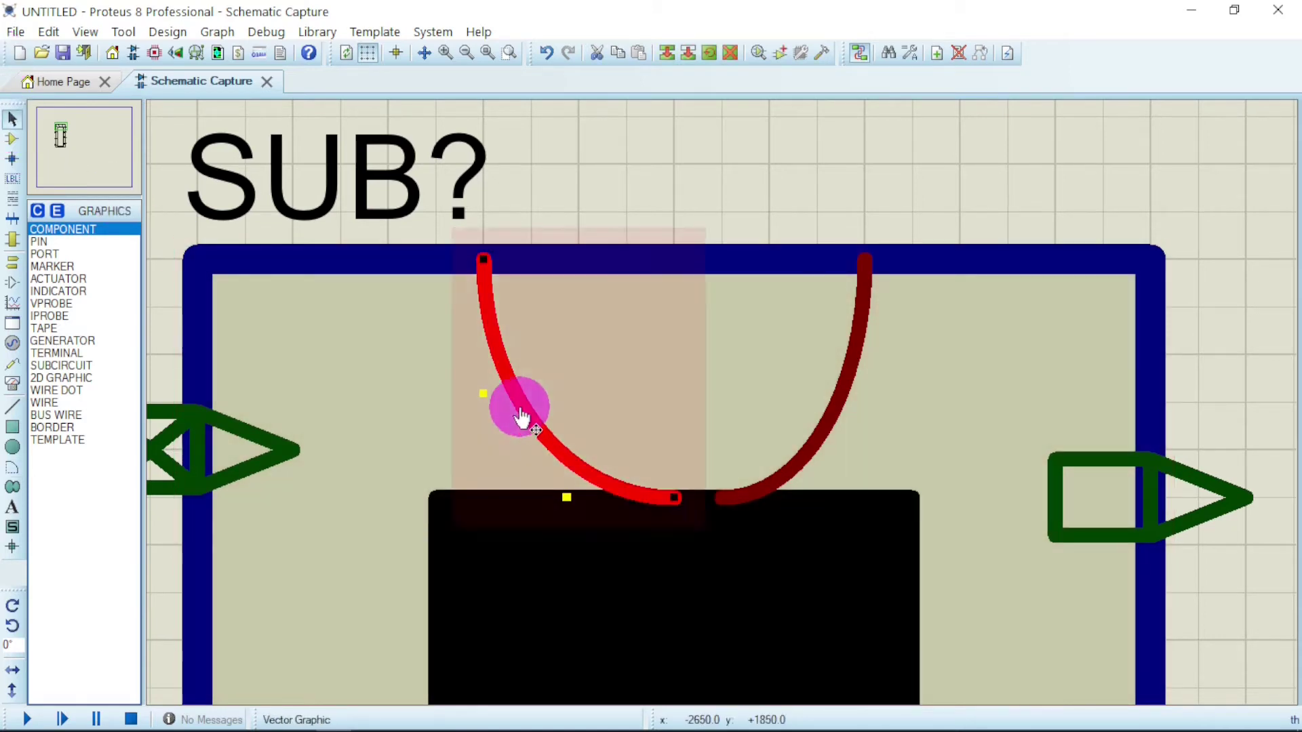
{"action": "double_click", "coordinate": [517, 404]}
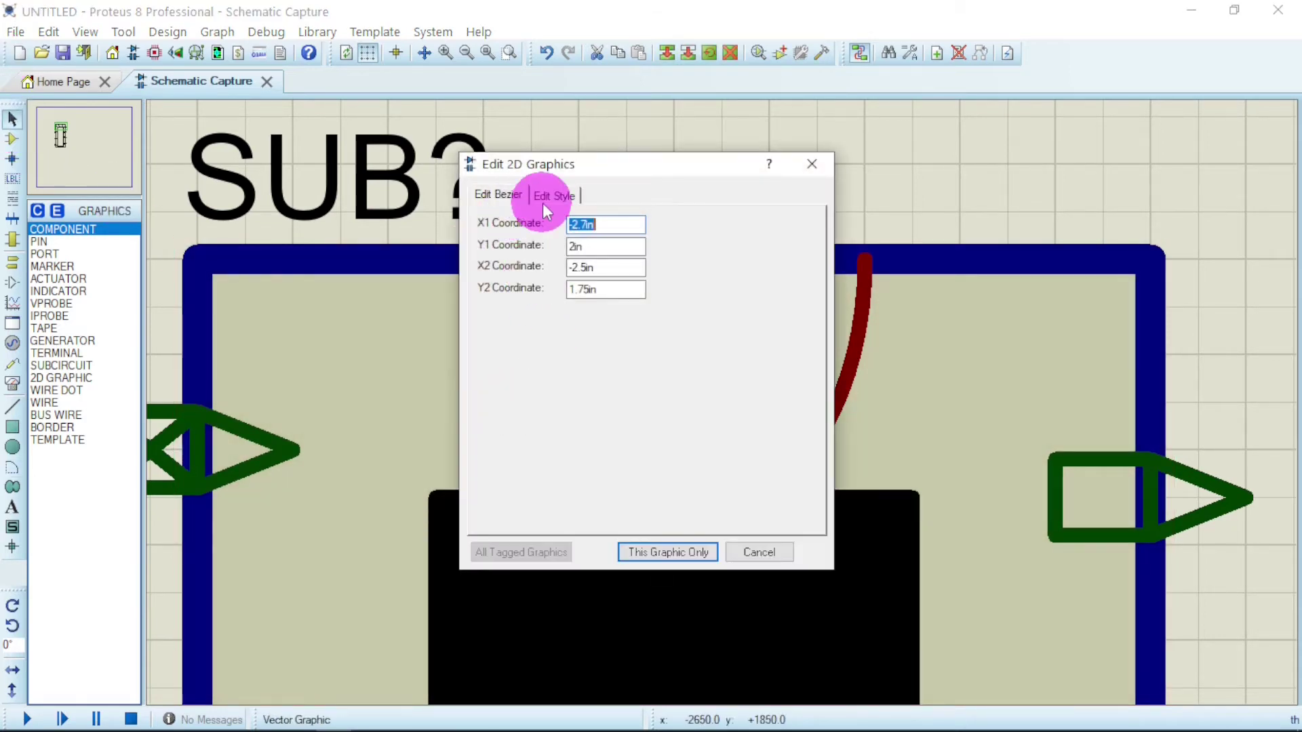
{"action": "left_click", "coordinate": [549, 195]}
{"action": "left_click", "coordinate": [658, 349]}
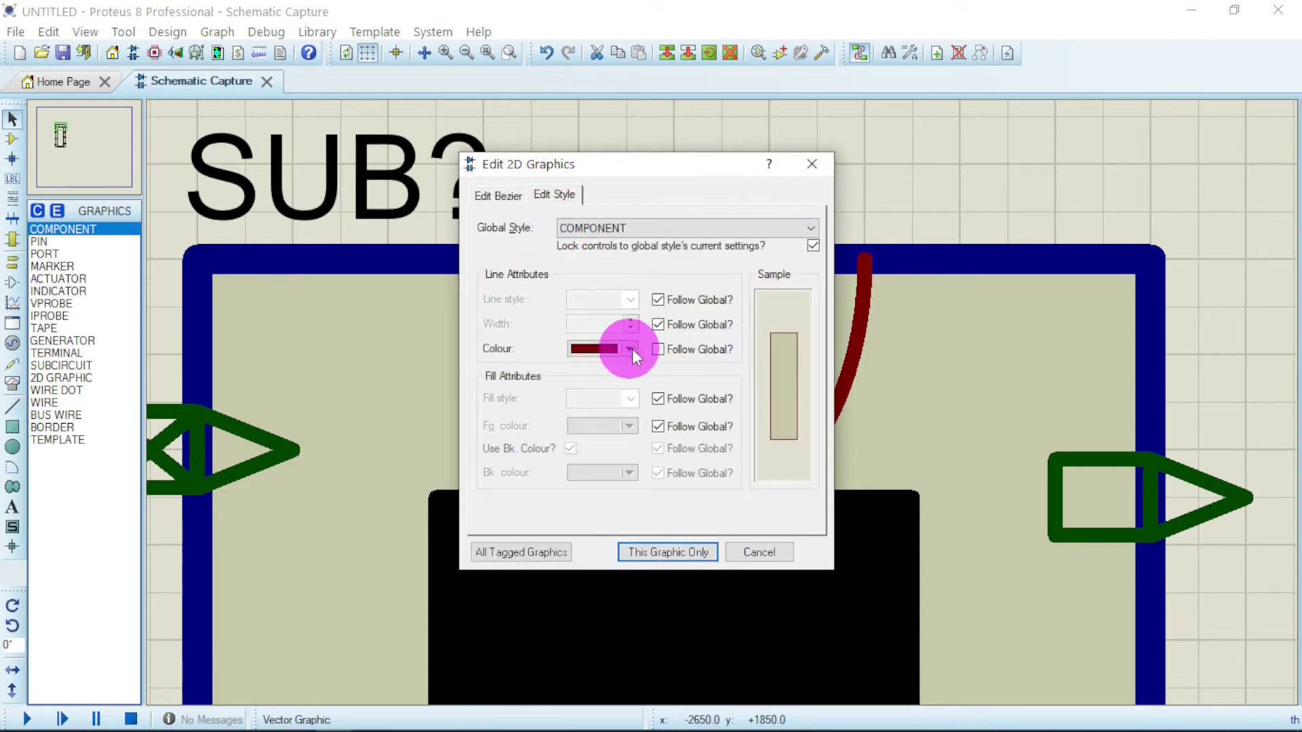
{"action": "left_click", "coordinate": [630, 349]}
{"action": "left_click", "coordinate": [662, 367]}
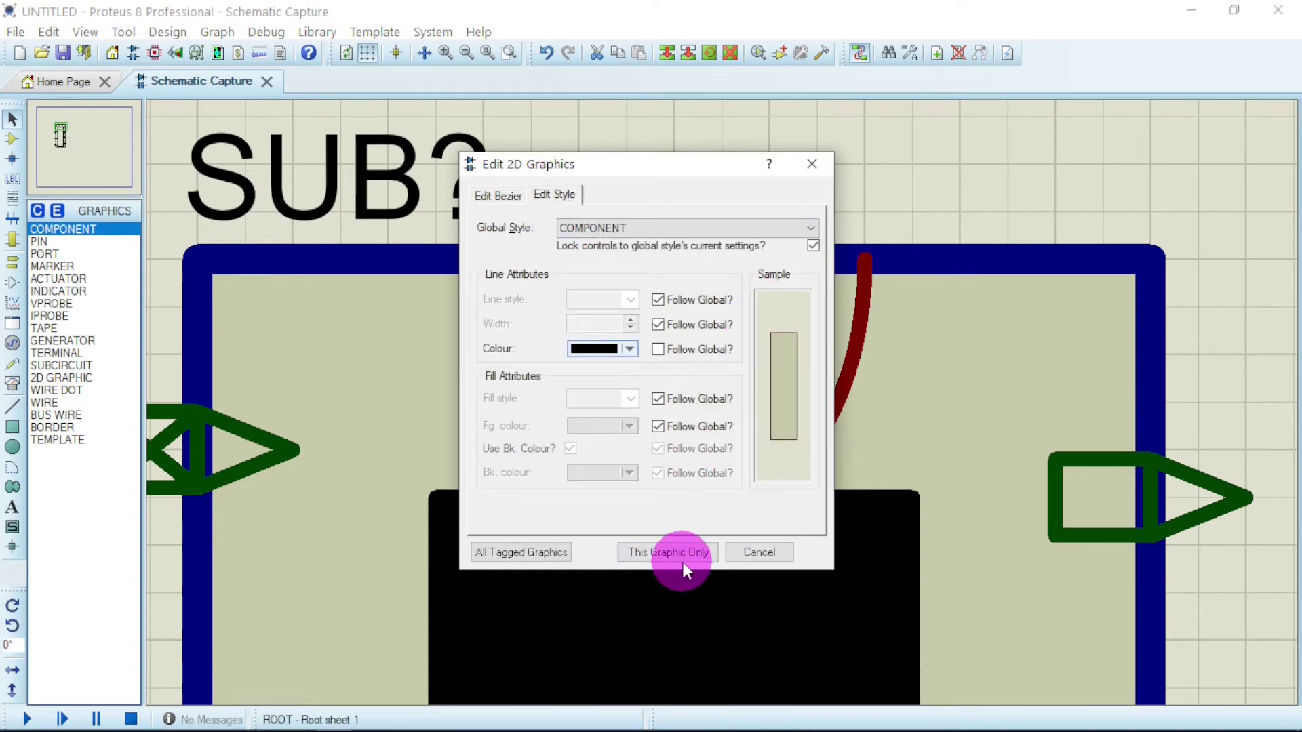
{"action": "left_click", "coordinate": [658, 426]}
{"action": "left_click", "coordinate": [629, 425]}
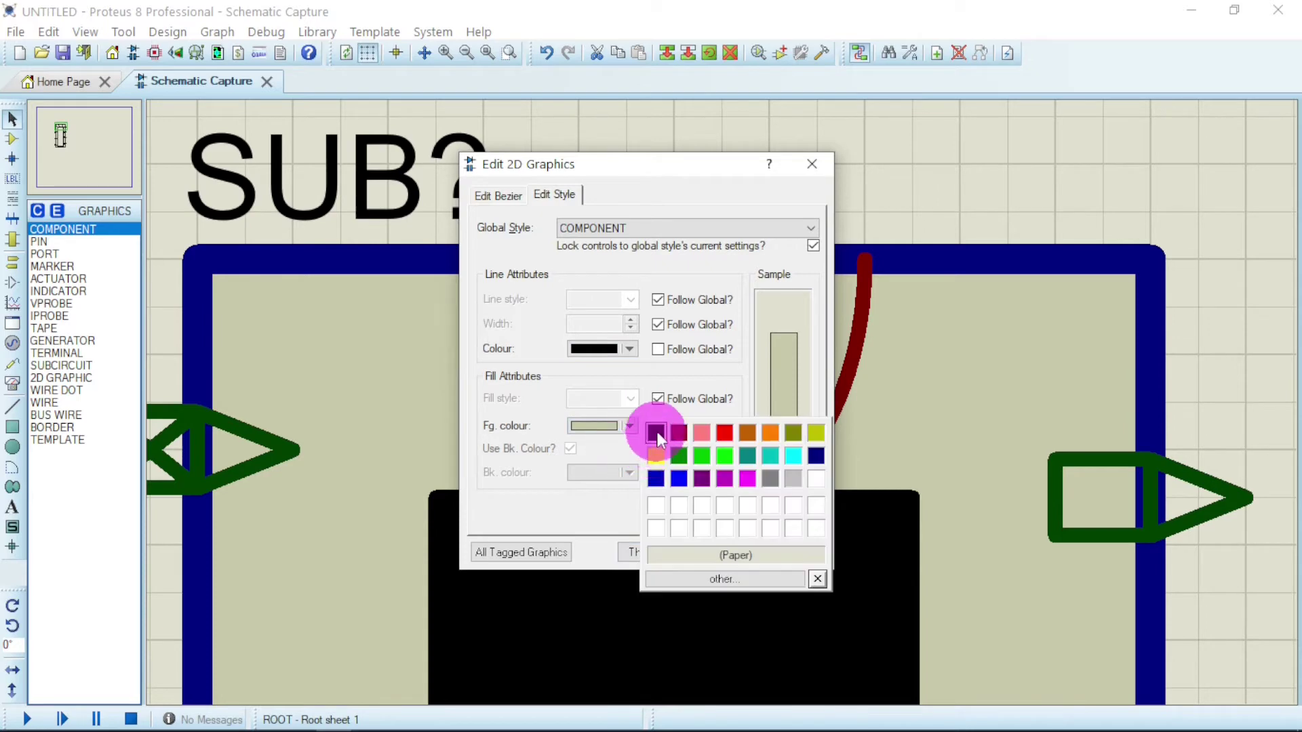
{"action": "left_click", "coordinate": [659, 429]}
{"action": "left_click", "coordinate": [691, 549]}
Give the right arc a black line colour and black foreground fill colour, applied to this graphic only
{"action": "left_click", "coordinate": [818, 440]}
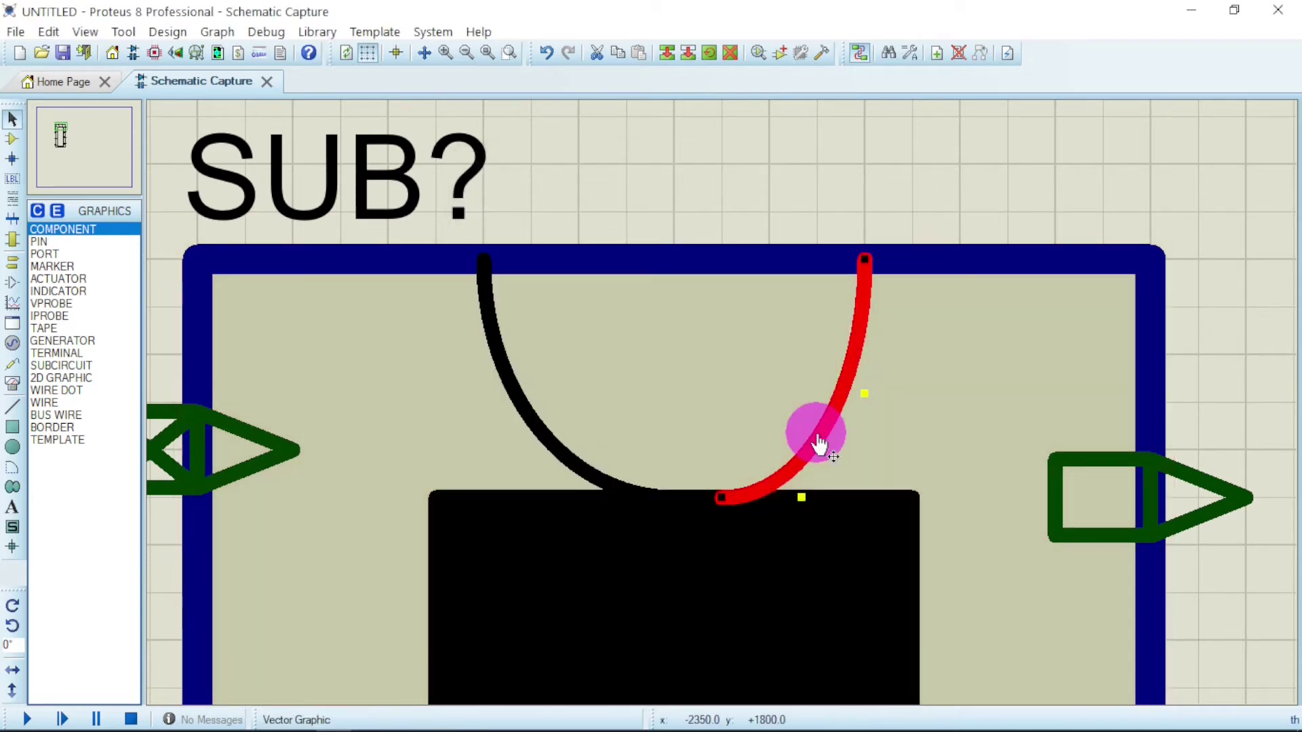
{"action": "right_click", "coordinate": [818, 441]}
{"action": "left_click", "coordinate": [872, 455]}
{"action": "left_click", "coordinate": [554, 195]}
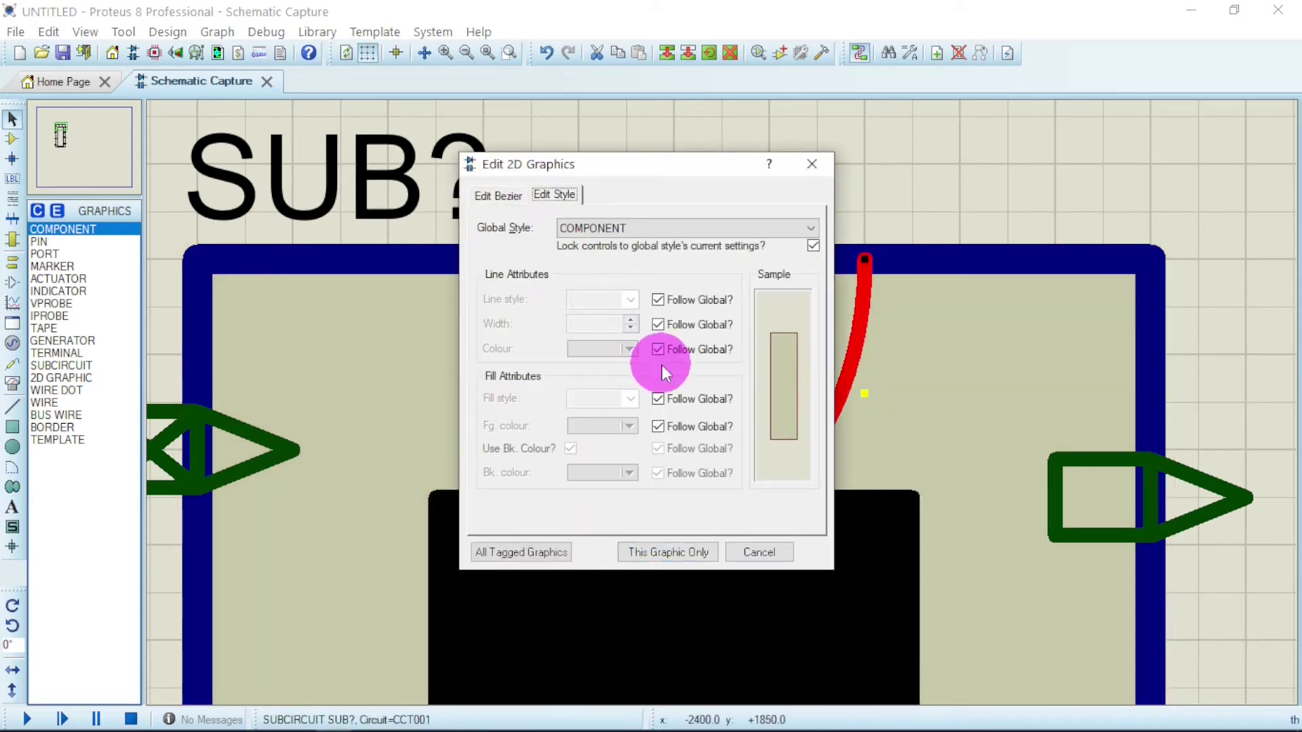
{"action": "left_click", "coordinate": [631, 349]}
{"action": "left_click", "coordinate": [658, 352]}
{"action": "left_click", "coordinate": [657, 425]}
{"action": "left_click", "coordinate": [629, 426]}
{"action": "left_click", "coordinate": [658, 430]}
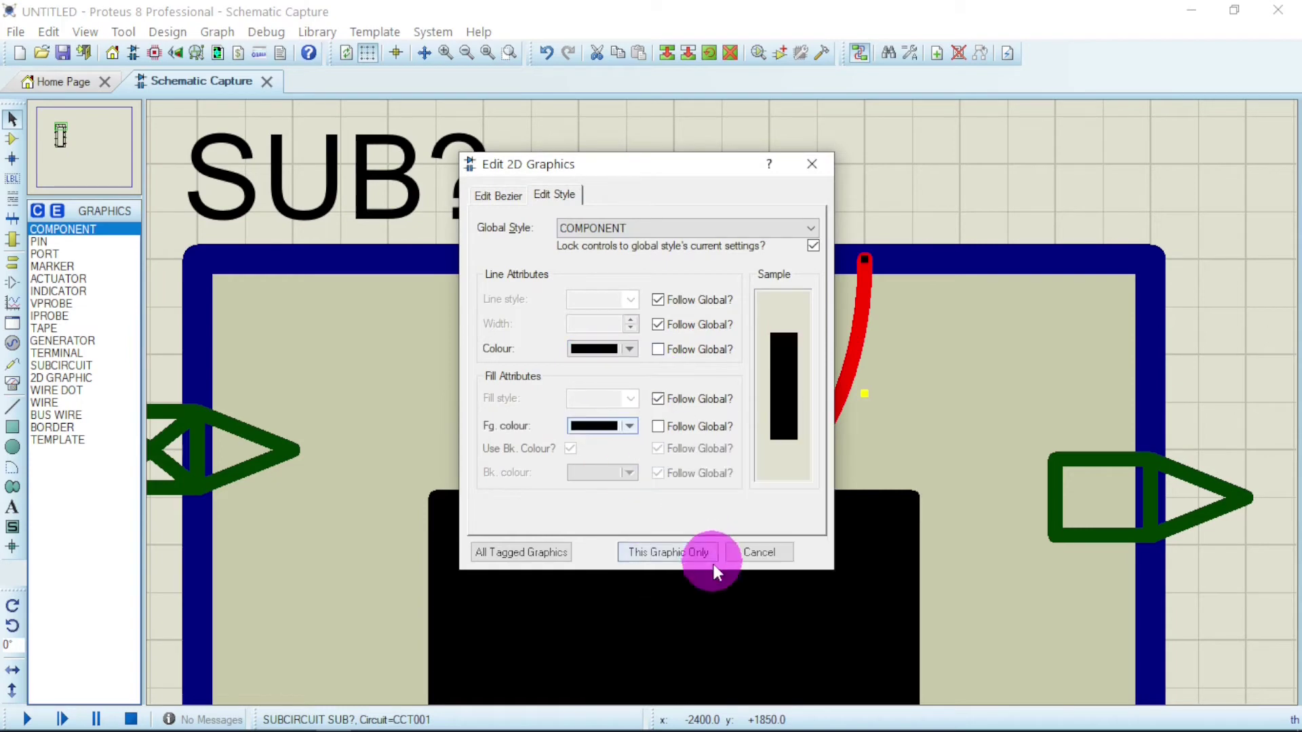
{"action": "left_click", "coordinate": [699, 552]}
{"action": "left_click", "coordinate": [1077, 424]}
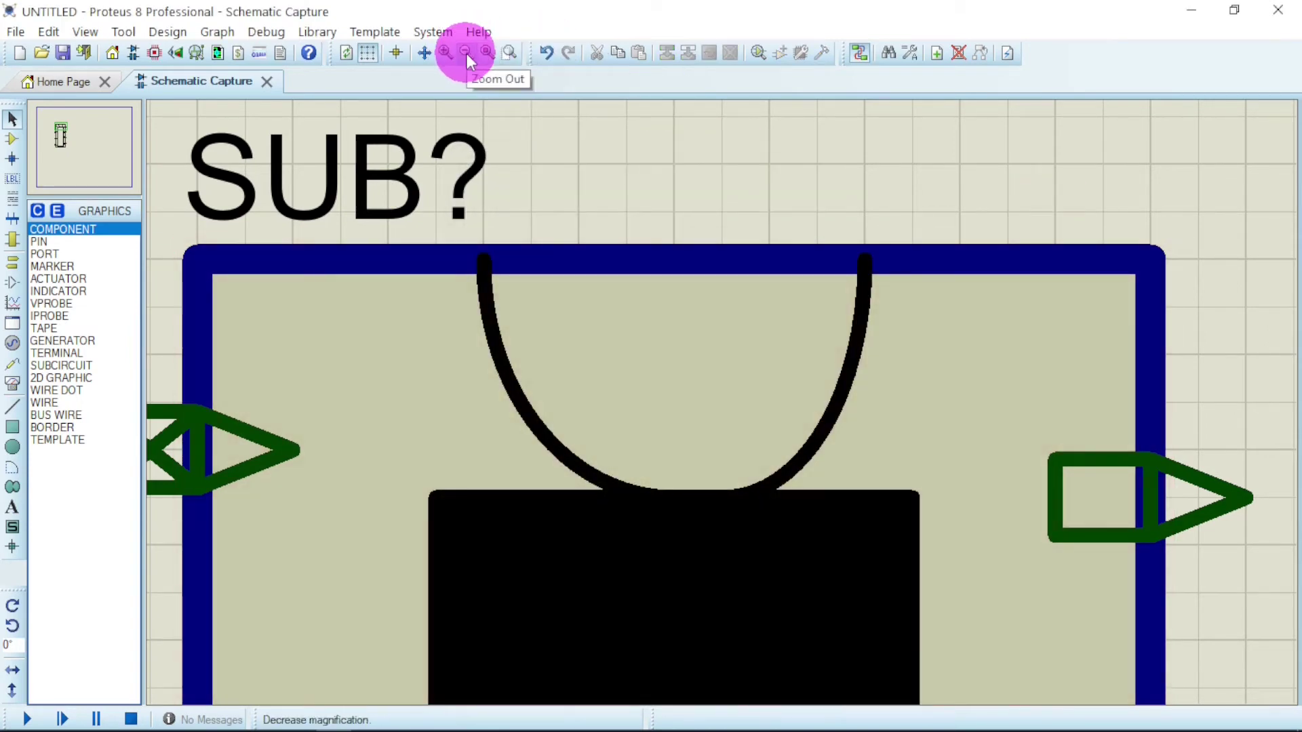
Label the four ports on the subcircuit's left edge 1, 2, 3 and 4 from top to bottom
{"action": "left_click", "coordinate": [466, 53]}
{"action": "left_click", "coordinate": [467, 53]}
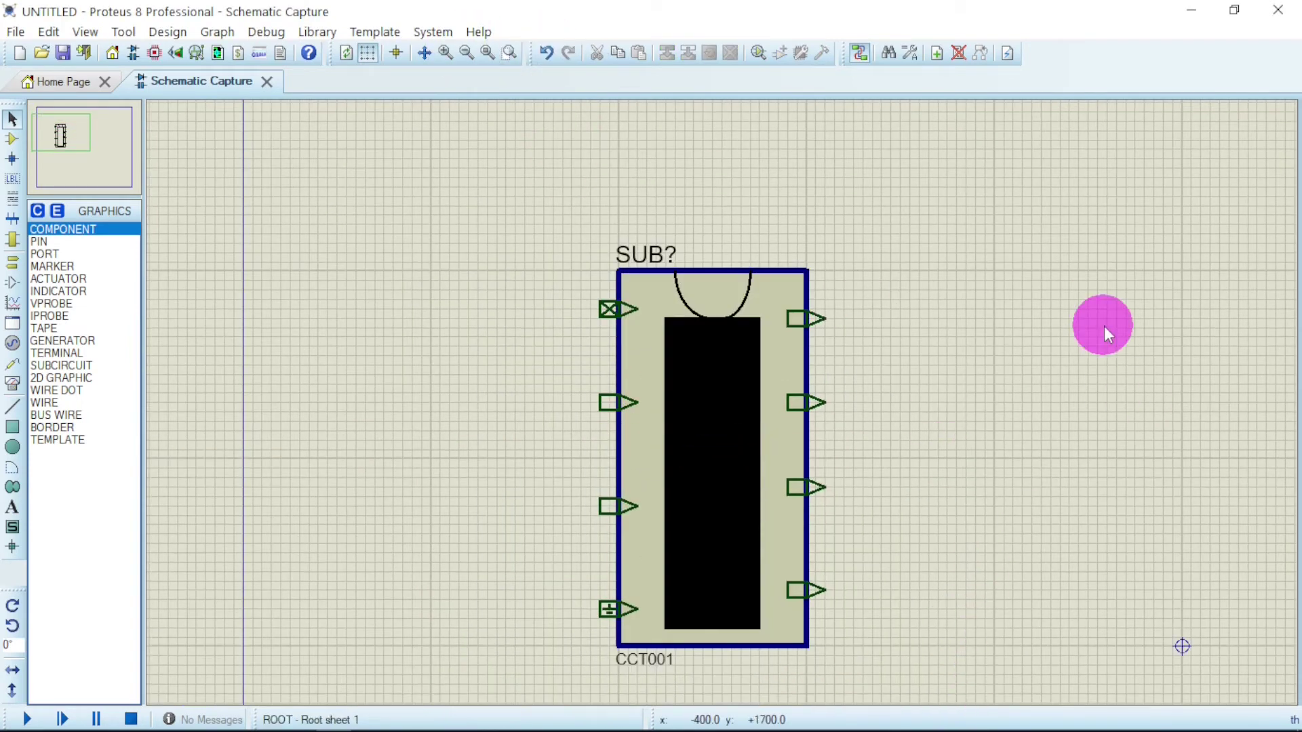
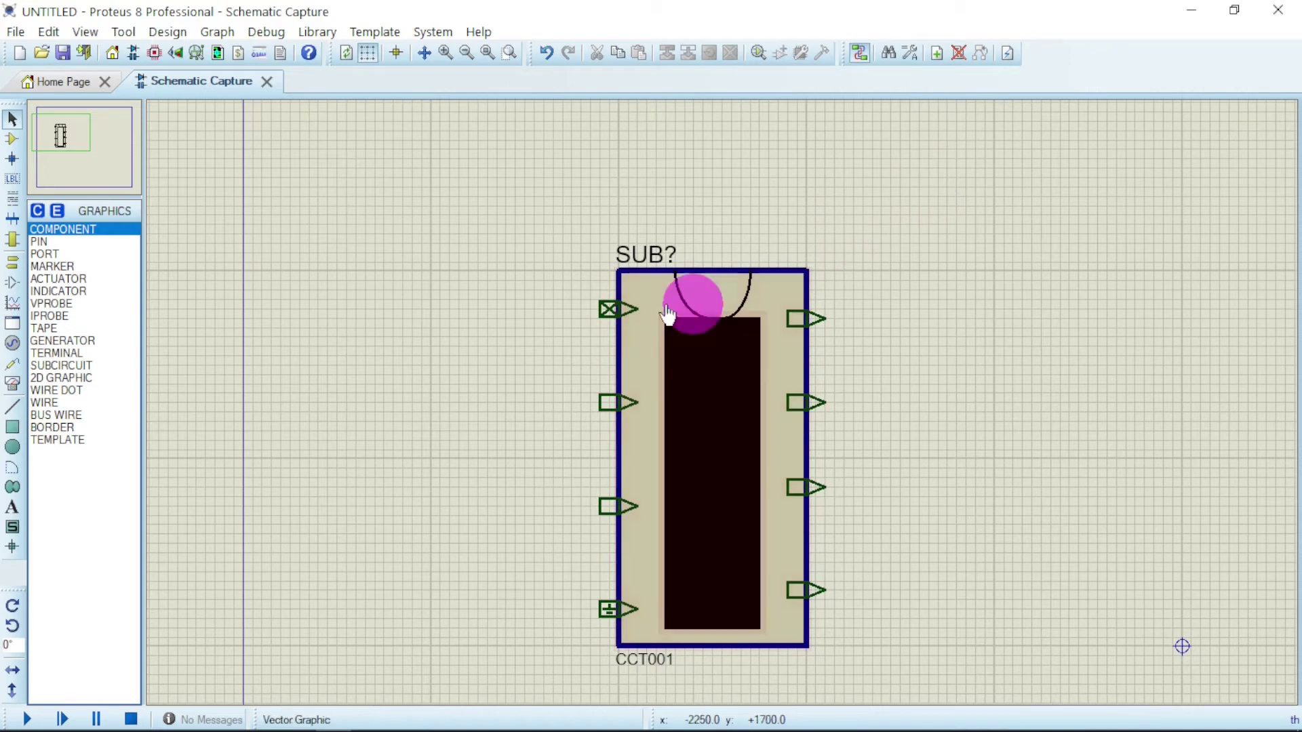
{"action": "left_click", "coordinate": [618, 313]}
{"action": "left_click", "coordinate": [611, 310]}
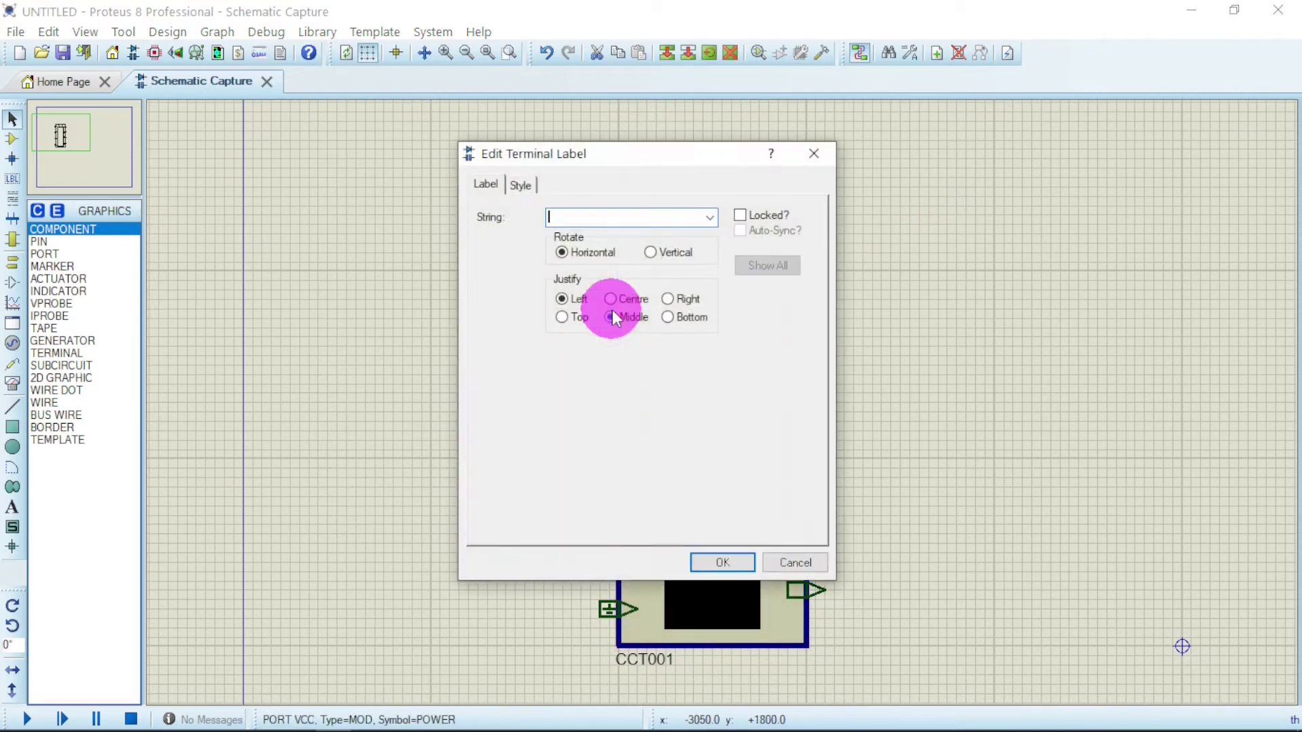
{"action": "type", "text": "1"}
{"action": "key", "text": "Return"}
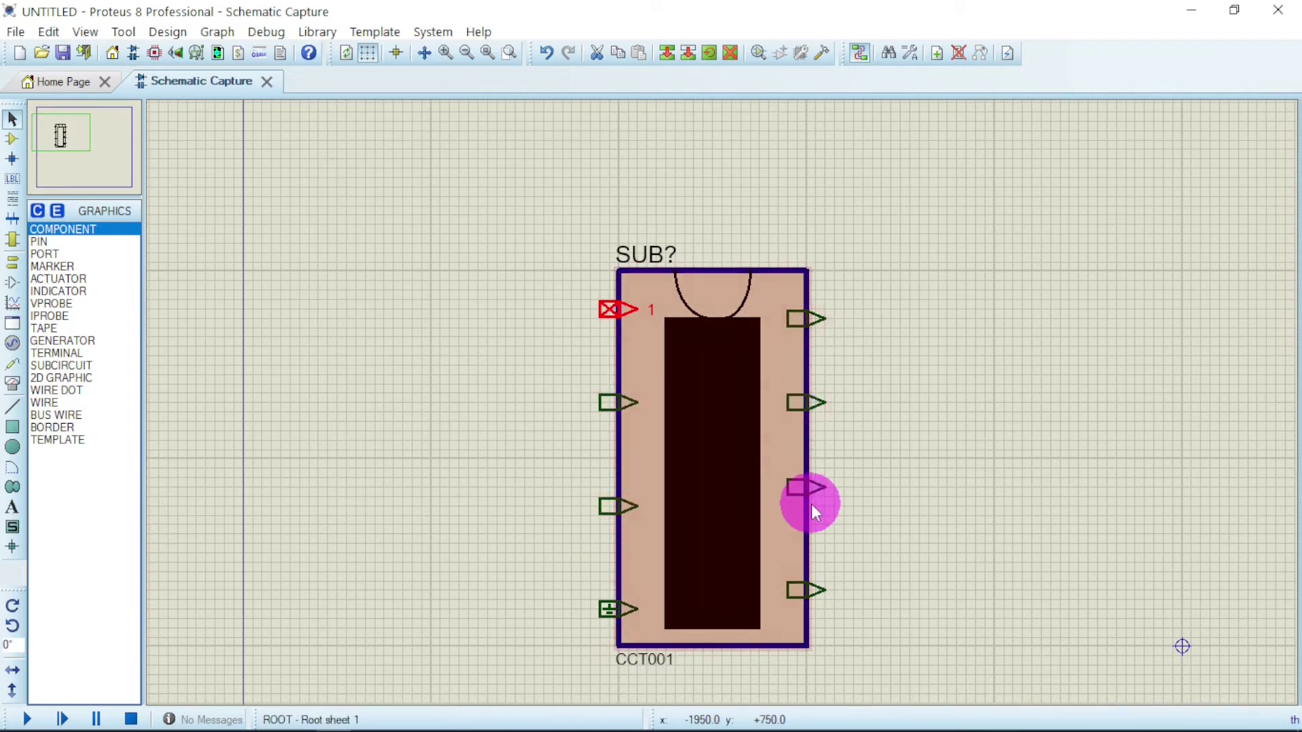
{"action": "double_click", "coordinate": [610, 401]}
{"action": "type", "text": "2"}
{"action": "key", "text": "Return"}
{"action": "double_click", "coordinate": [618, 506]}
{"action": "type", "text": "3"}
{"action": "key", "text": "Return"}
{"action": "double_click", "coordinate": [616, 608]}
{"action": "type", "text": "4"}
Label the four OUTPUT ports on the subcircuit's right edge 5, 6, 7 and 8 from top to bottom
{"action": "double_click", "coordinate": [804, 318]}
{"action": "type", "text": "5"}
{"action": "key", "text": "Return"}
{"action": "double_click", "coordinate": [790, 398]}
{"action": "type", "text": "6"}
{"action": "key", "text": "Return"}
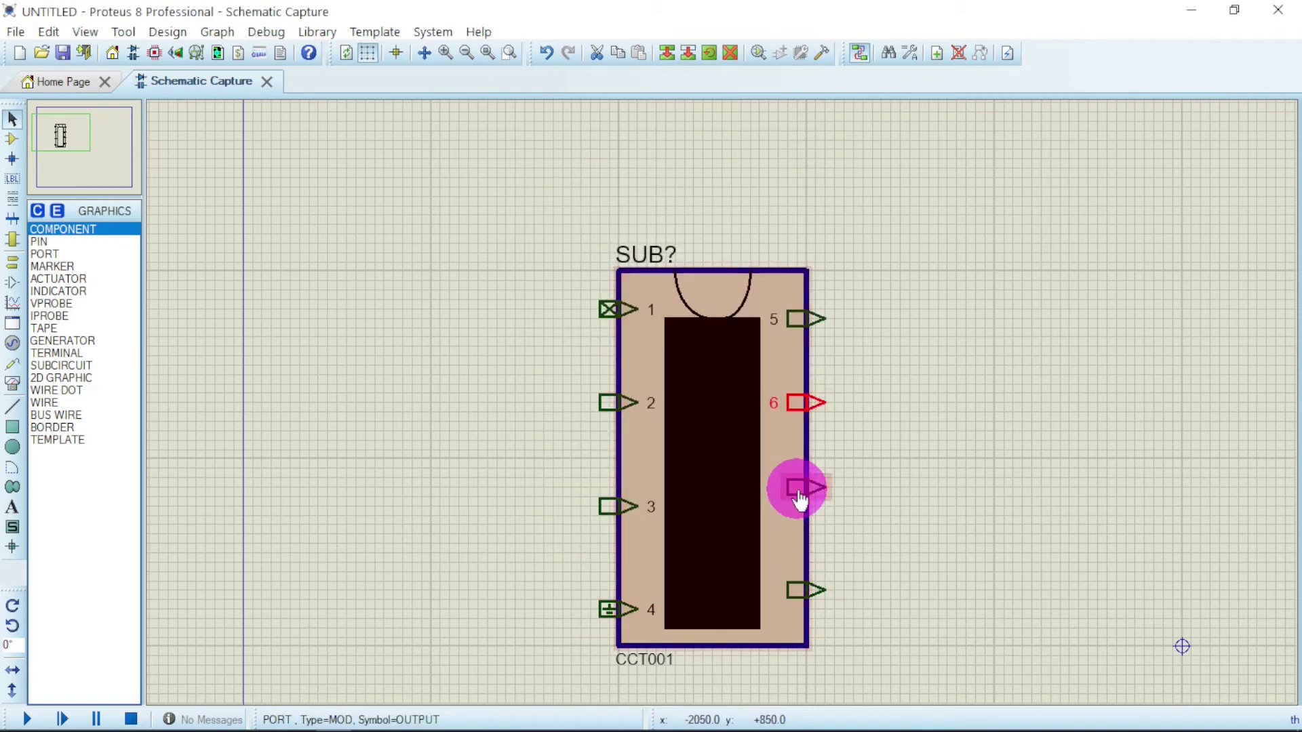
{"action": "double_click", "coordinate": [799, 490]}
{"action": "type", "text": "7"}
{"action": "key", "text": "Return"}
{"action": "double_click", "coordinate": [801, 588]}
{"action": "type", "text": "8"}
{"action": "key", "text": "Return"}
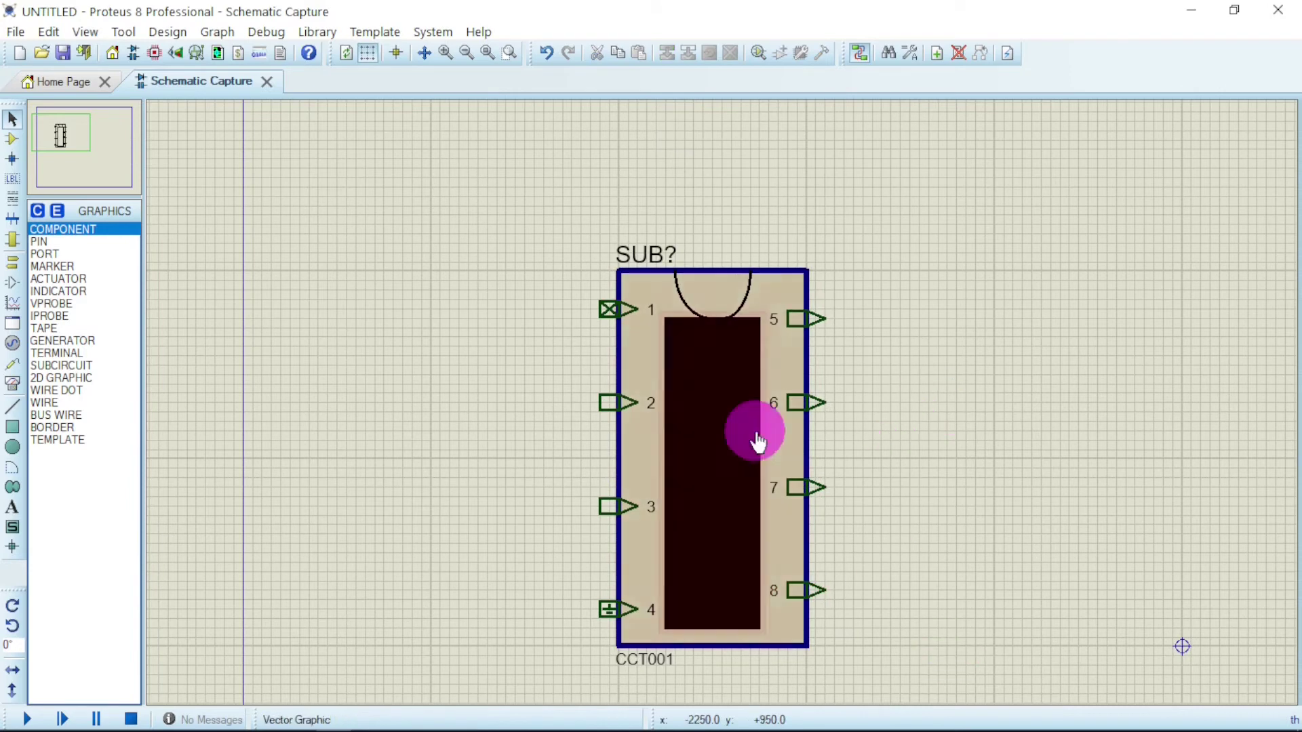
Go to the subcircuit's child sheet and add the AND gate to the device list
{"action": "right_click", "coordinate": [695, 438]}
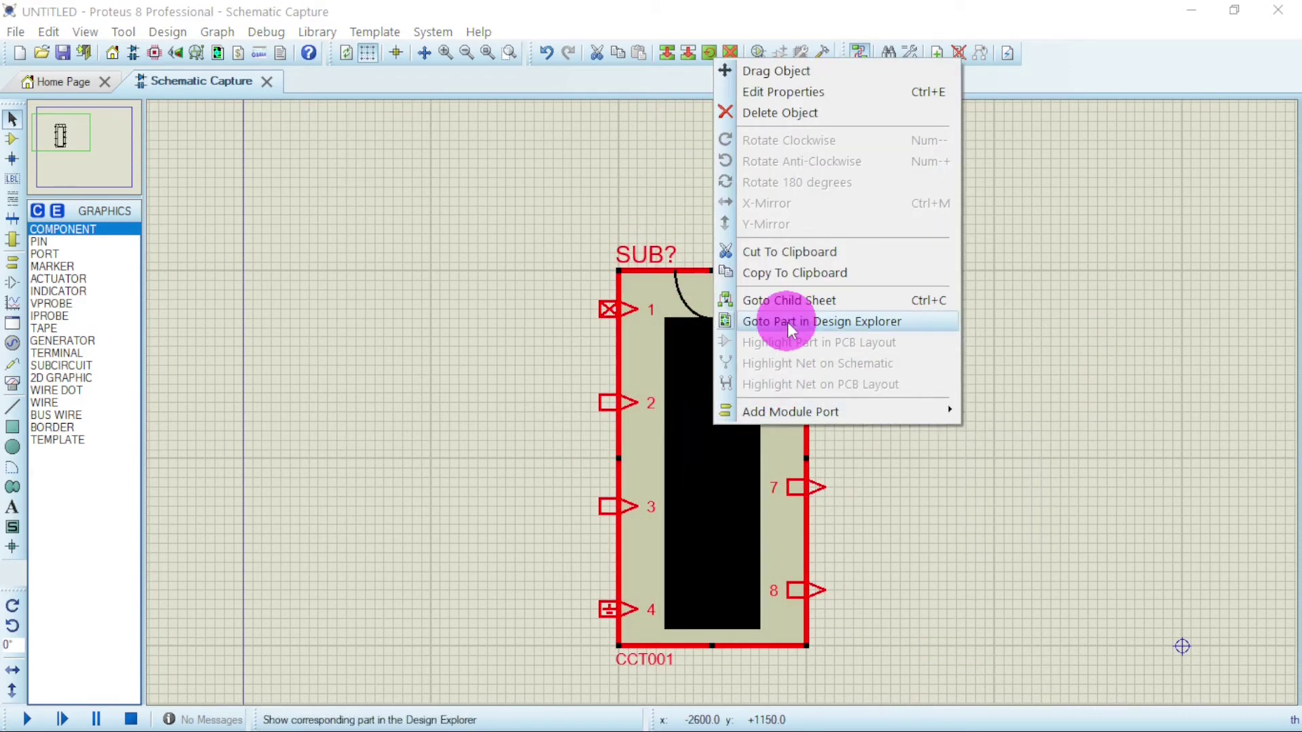
{"action": "left_click", "coordinate": [789, 300]}
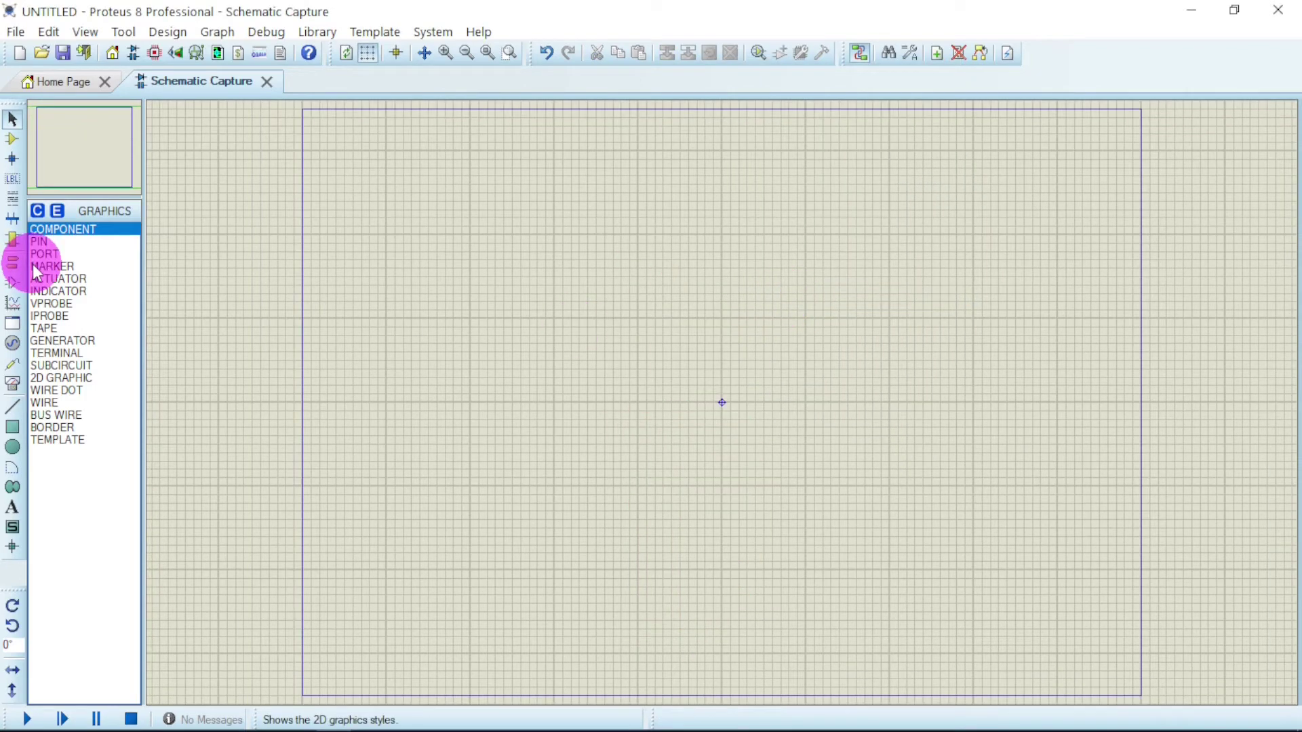
{"action": "left_click", "coordinate": [17, 142]}
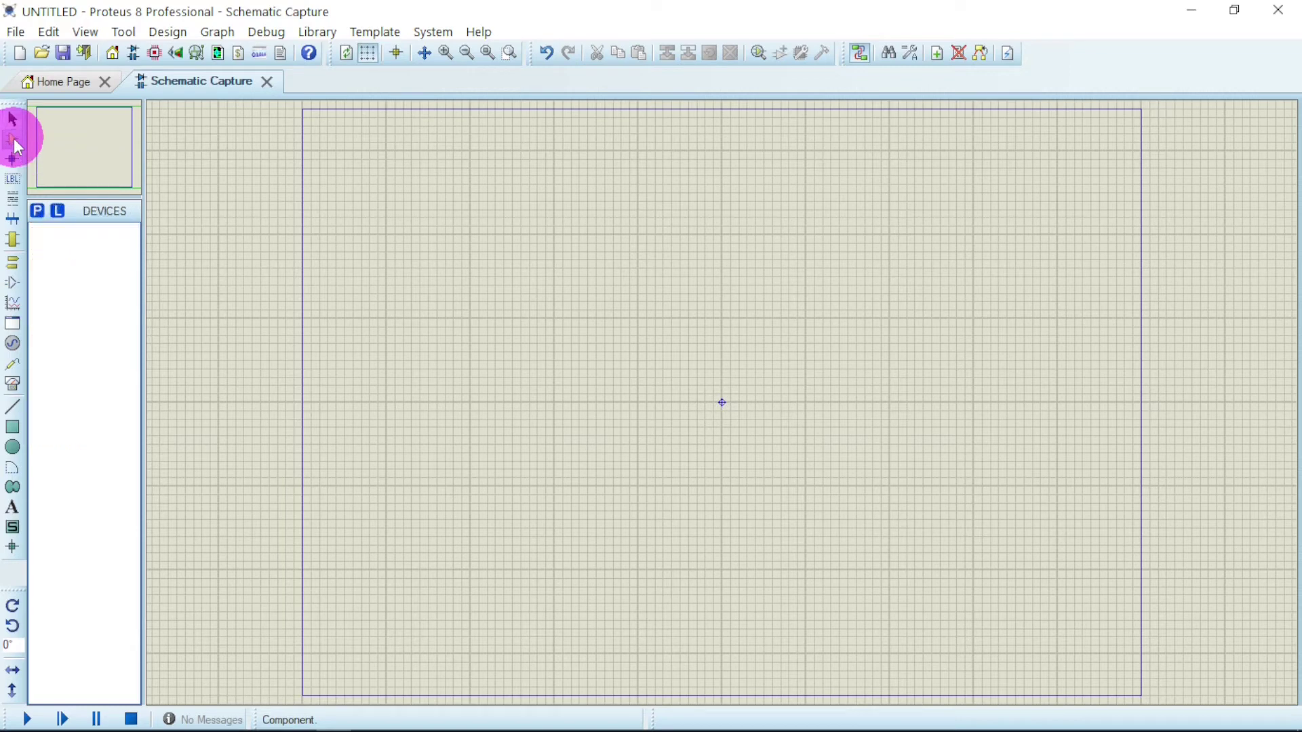
{"action": "left_click", "coordinate": [38, 207]}
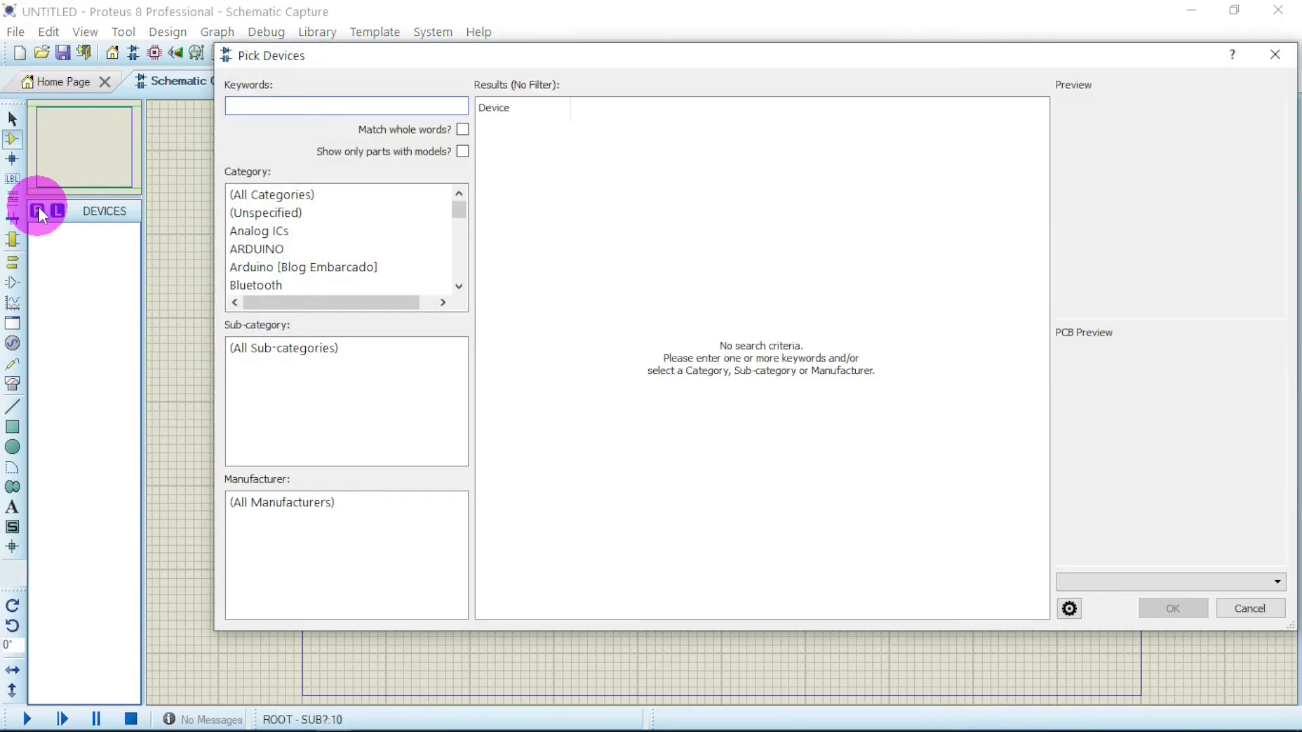
{"action": "type", "text": "and"}
{"action": "double_click", "coordinate": [1044, 573]}
Add the OR, NOR and XOR gates to the device list, using the simple 2-input OR and XOR from the ACTIVE library
{"action": "double_click", "coordinate": [237, 106]}
{"action": "type", "text": "OR"}
{"action": "left_click", "coordinate": [878, 529]}
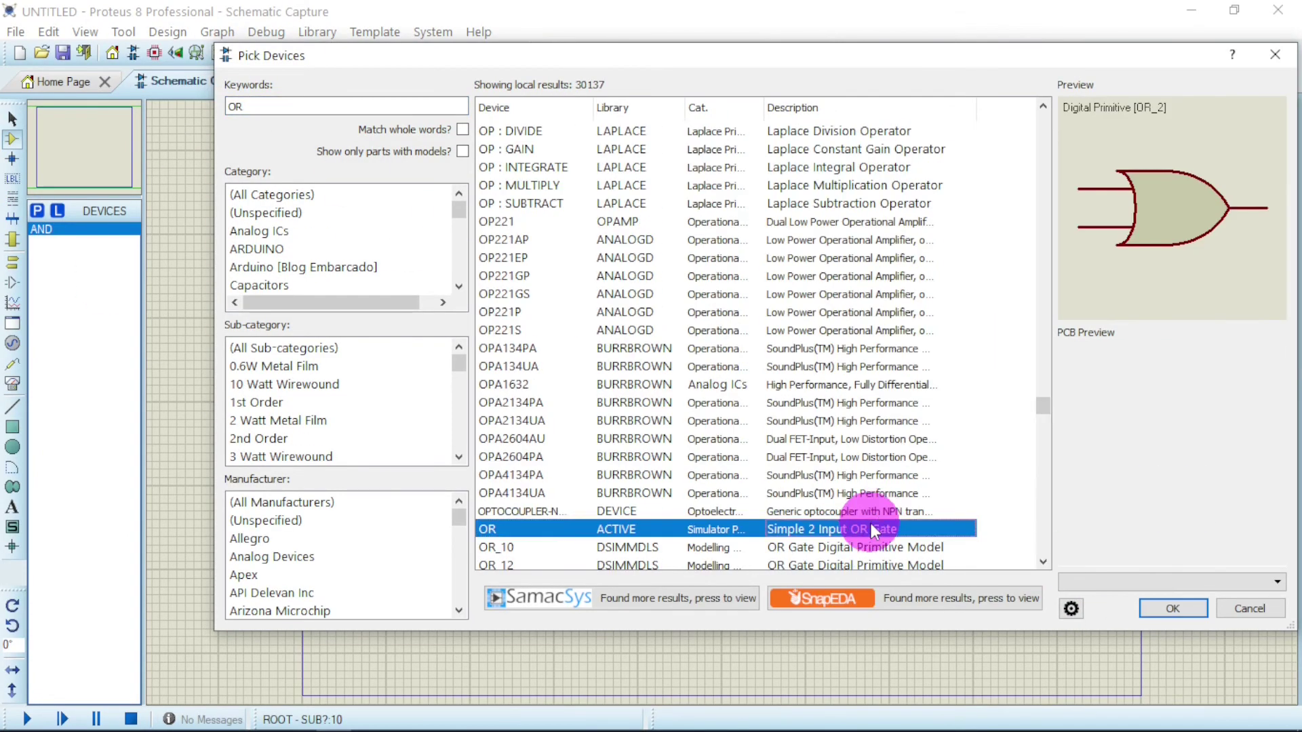
{"action": "double_click", "coordinate": [878, 529]}
{"action": "double_click", "coordinate": [229, 106]}
{"action": "type", "text": "NOR"}
{"action": "double_click", "coordinate": [1038, 535]}
{"action": "double_click", "coordinate": [229, 106]}
{"action": "type", "text": "XOR"}
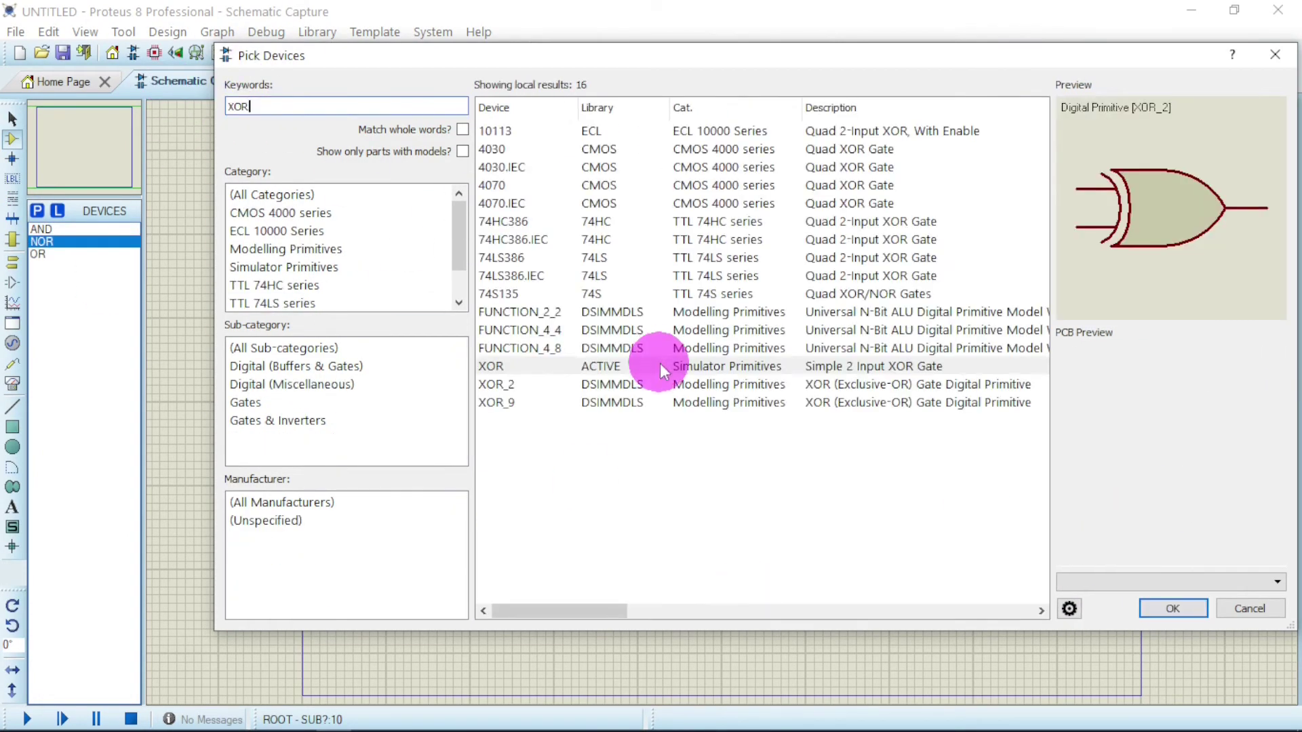
{"action": "double_click", "coordinate": [660, 366]}
Place one AND, OR, NOR and XOR gate in a vertical column, in that order from the top, near the sheet's centre
{"action": "left_click", "coordinate": [41, 229]}
{"action": "left_click", "coordinate": [672, 328]}
{"action": "left_click", "coordinate": [678, 335]}
{"action": "left_click", "coordinate": [44, 254]}
{"action": "left_click", "coordinate": [681, 405]}
{"action": "left_click", "coordinate": [682, 407]}
{"action": "left_click", "coordinate": [41, 242]}
{"action": "left_click", "coordinate": [668, 468]}
{"action": "left_click", "coordinate": [678, 486]}
{"action": "left_click", "coordinate": [41, 267]}
{"action": "left_click", "coordinate": [677, 561]}
{"action": "left_click", "coordinate": [678, 565]}
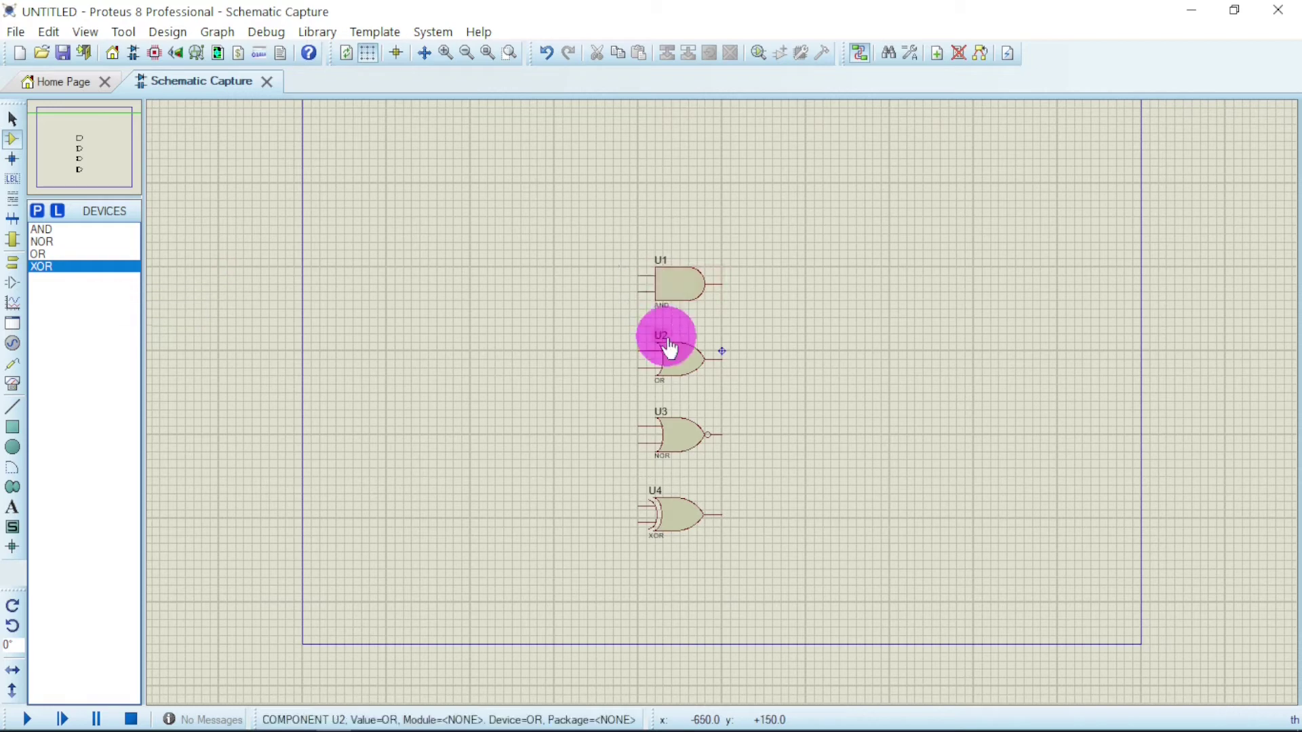
Place two INPUT terminals one above the other to the left of the gate column
{"action": "left_click", "coordinate": [23, 270]}
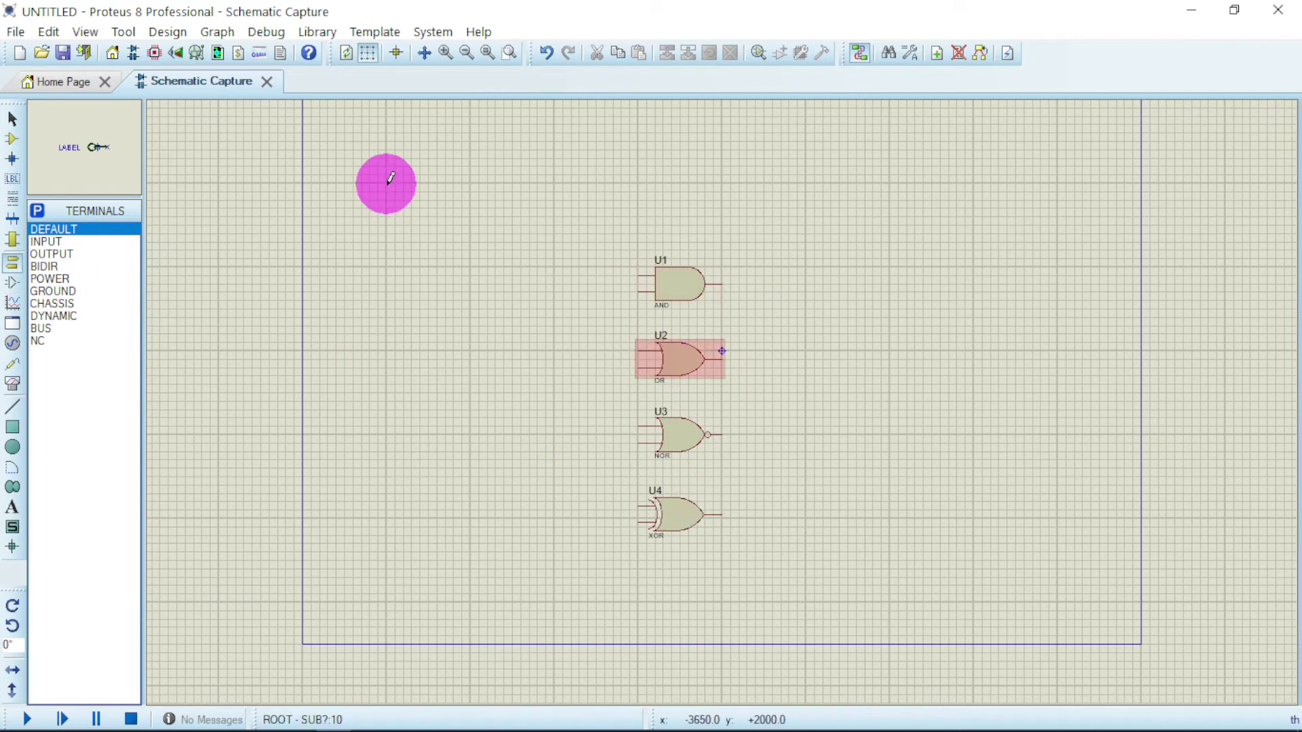
{"action": "left_click", "coordinate": [42, 242]}
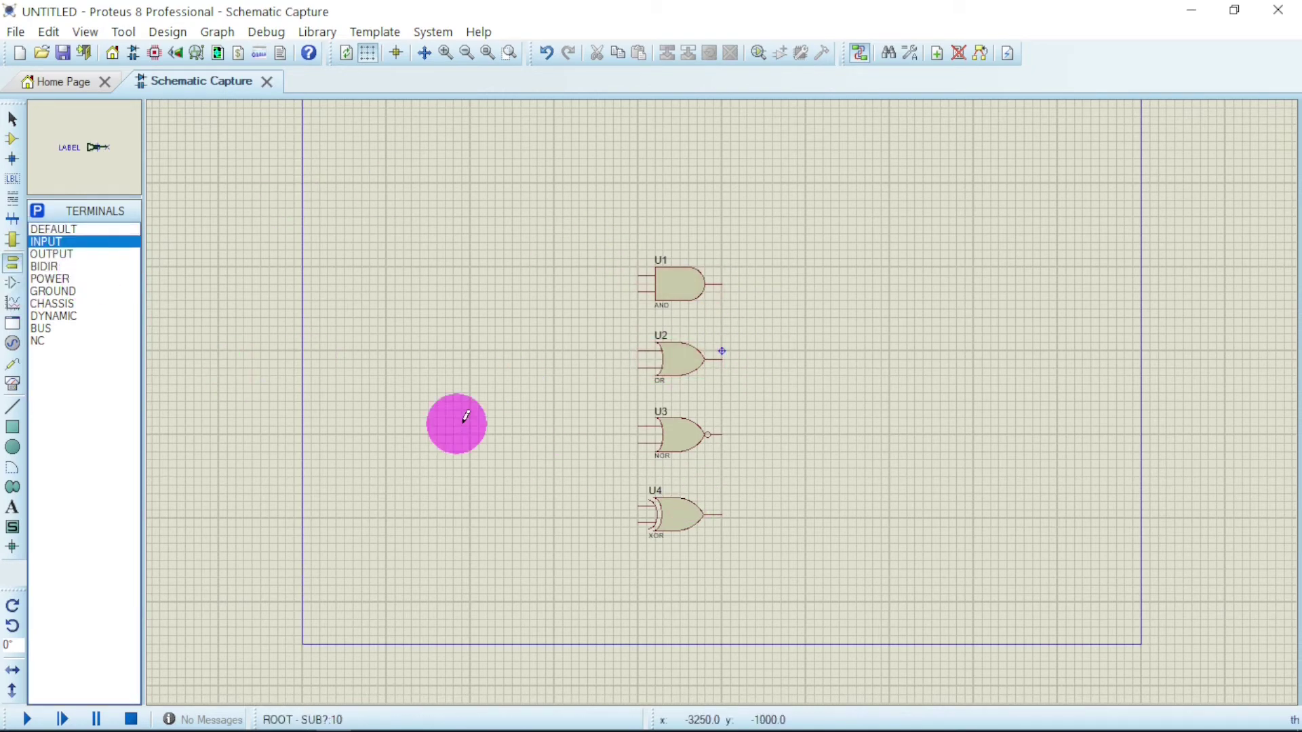
{"action": "left_click", "coordinate": [456, 351]}
{"action": "left_click", "coordinate": [468, 354]}
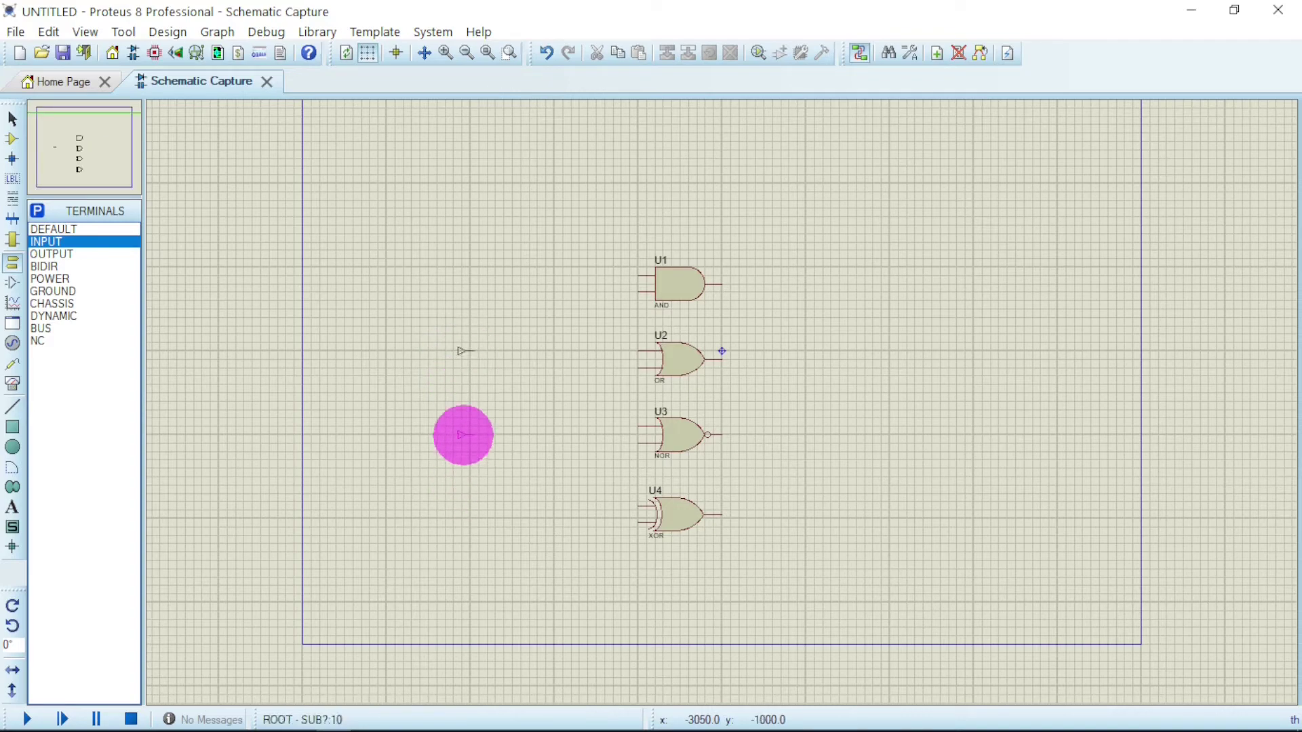
{"action": "left_click", "coordinate": [463, 435]}
Place four OUTPUT terminals to the right of the gates, one level with each gate's output
{"action": "scroll", "coordinate": [487, 280], "scroll_direction": "up", "scroll_amount": 1}
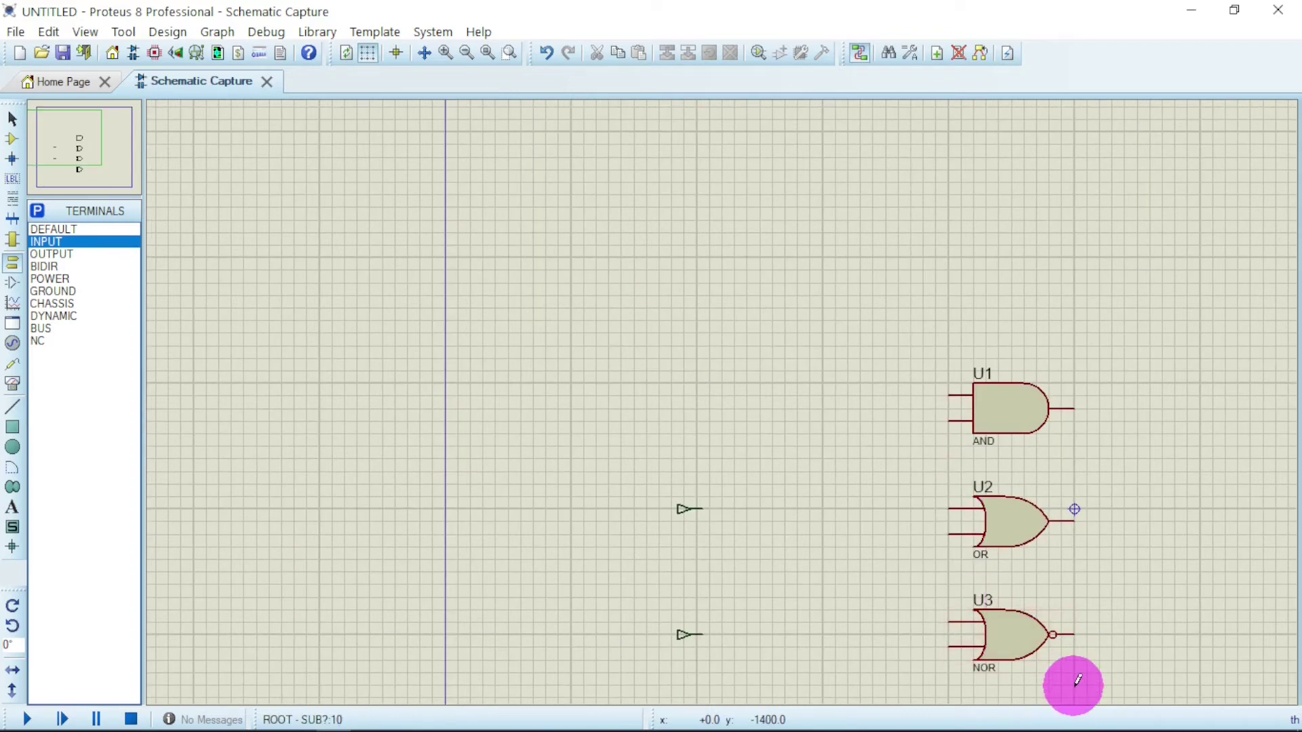
{"action": "key", "text": "shift"}
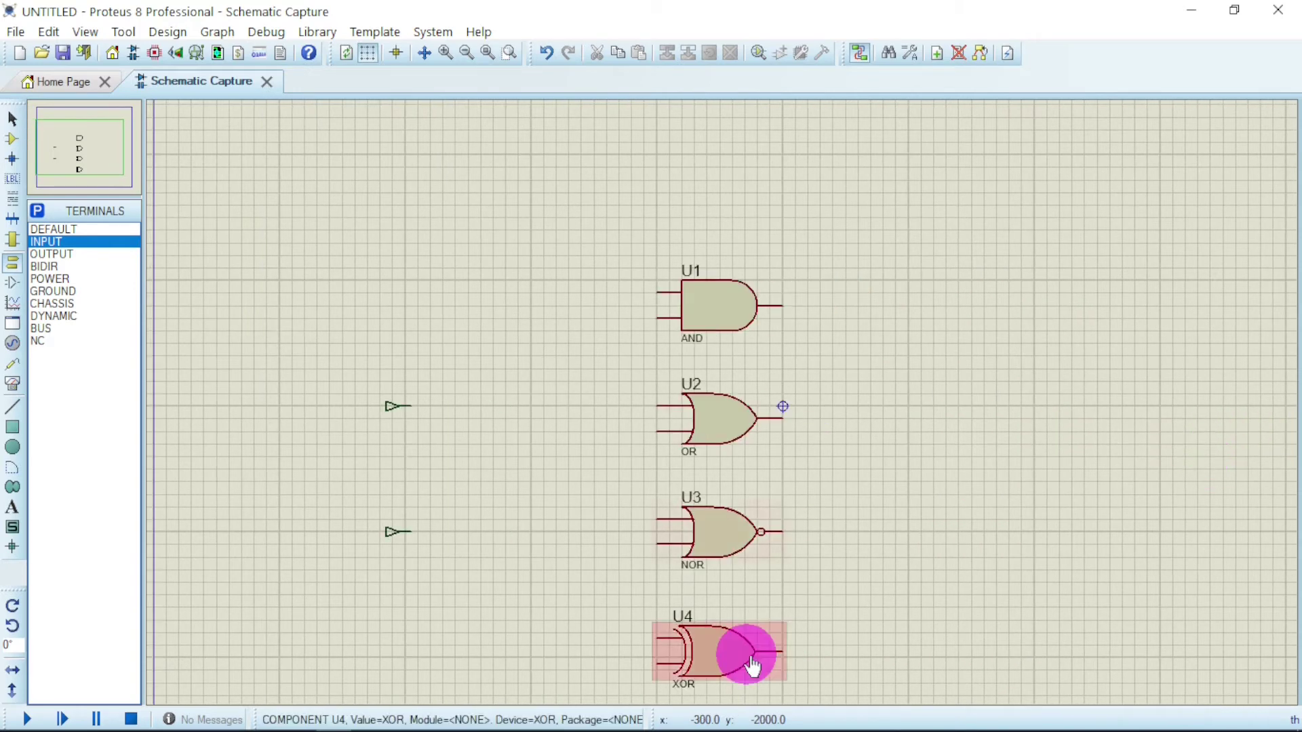
{"action": "left_click_drag", "start_coordinate": [753, 665], "coordinate": [885, 702]}
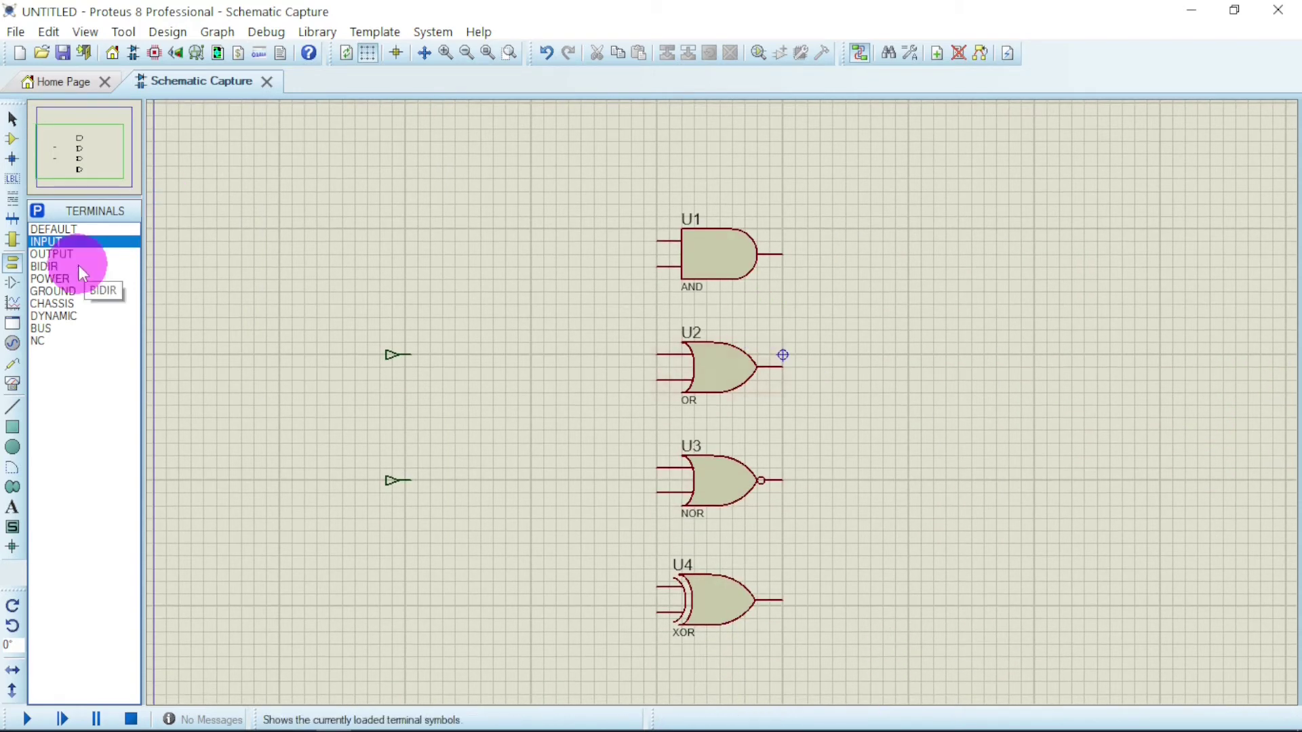
{"action": "left_click", "coordinate": [54, 254]}
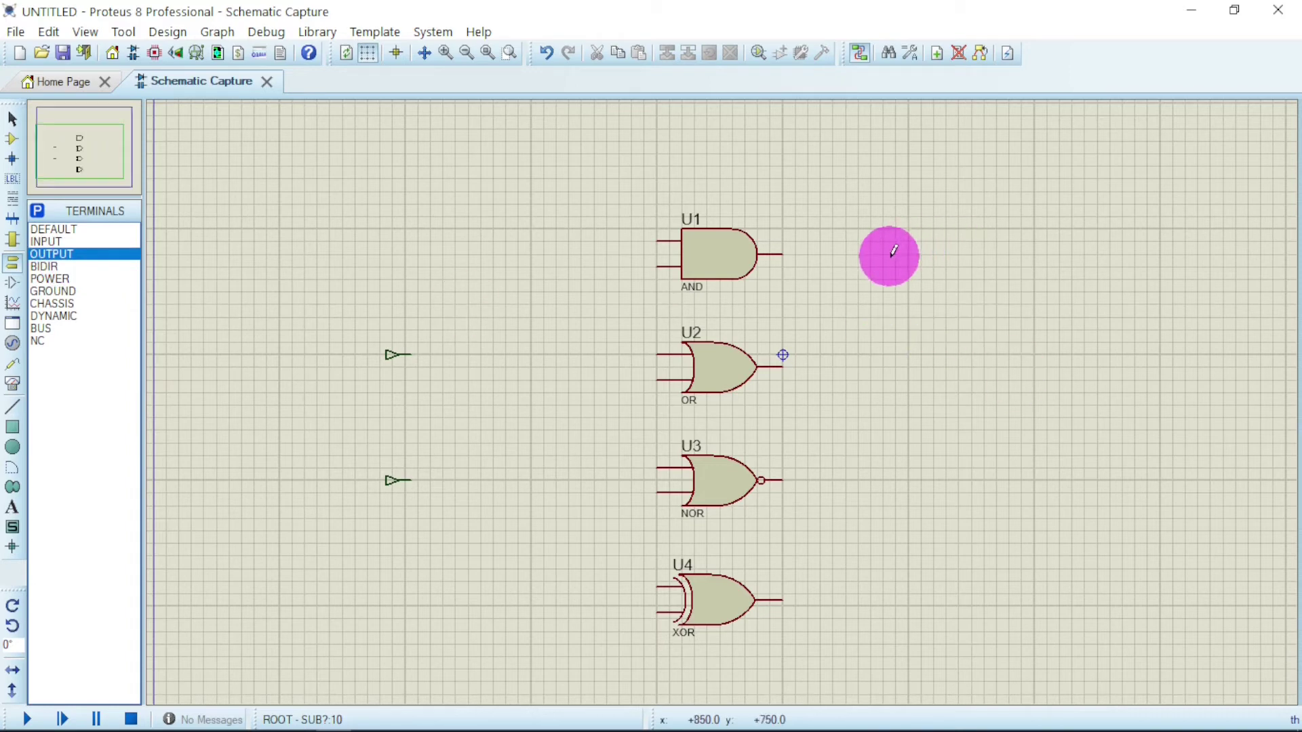
{"action": "left_click", "coordinate": [898, 255]}
{"action": "left_click", "coordinate": [902, 367]}
{"action": "left_click", "coordinate": [902, 480]}
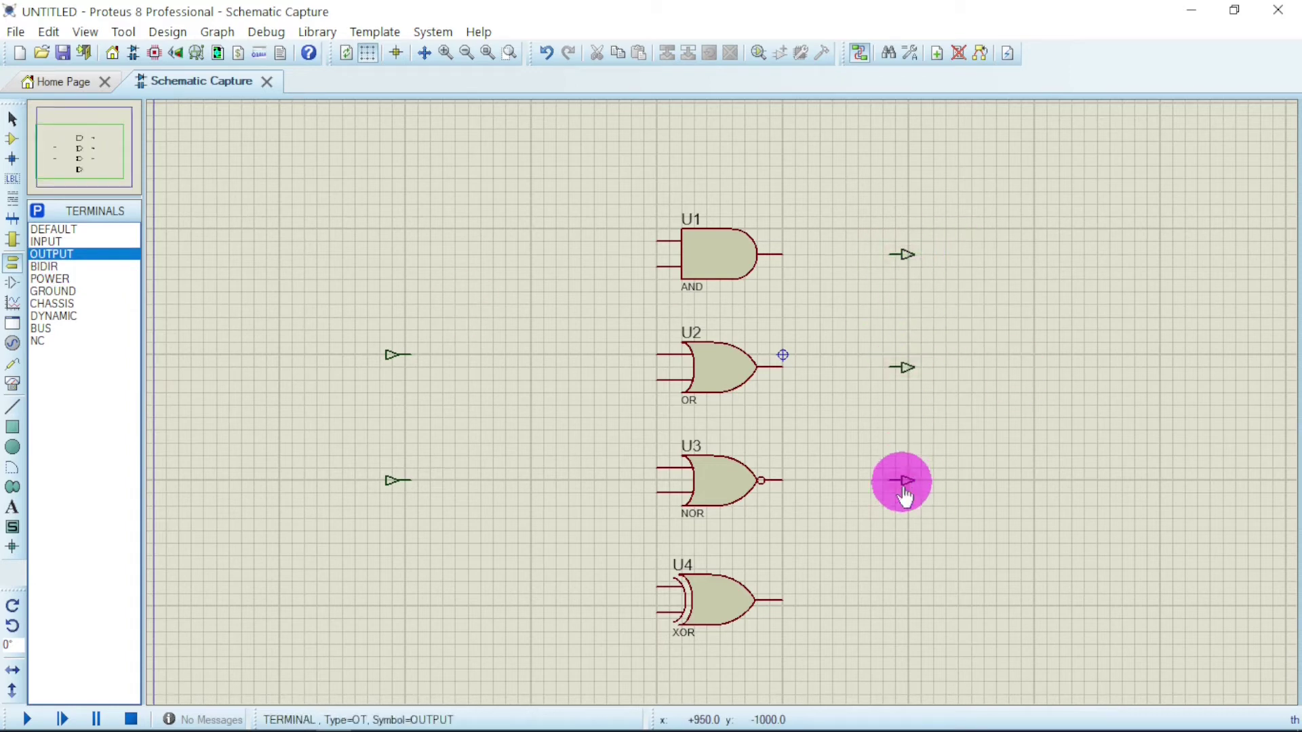
{"action": "left_click", "coordinate": [896, 600]}
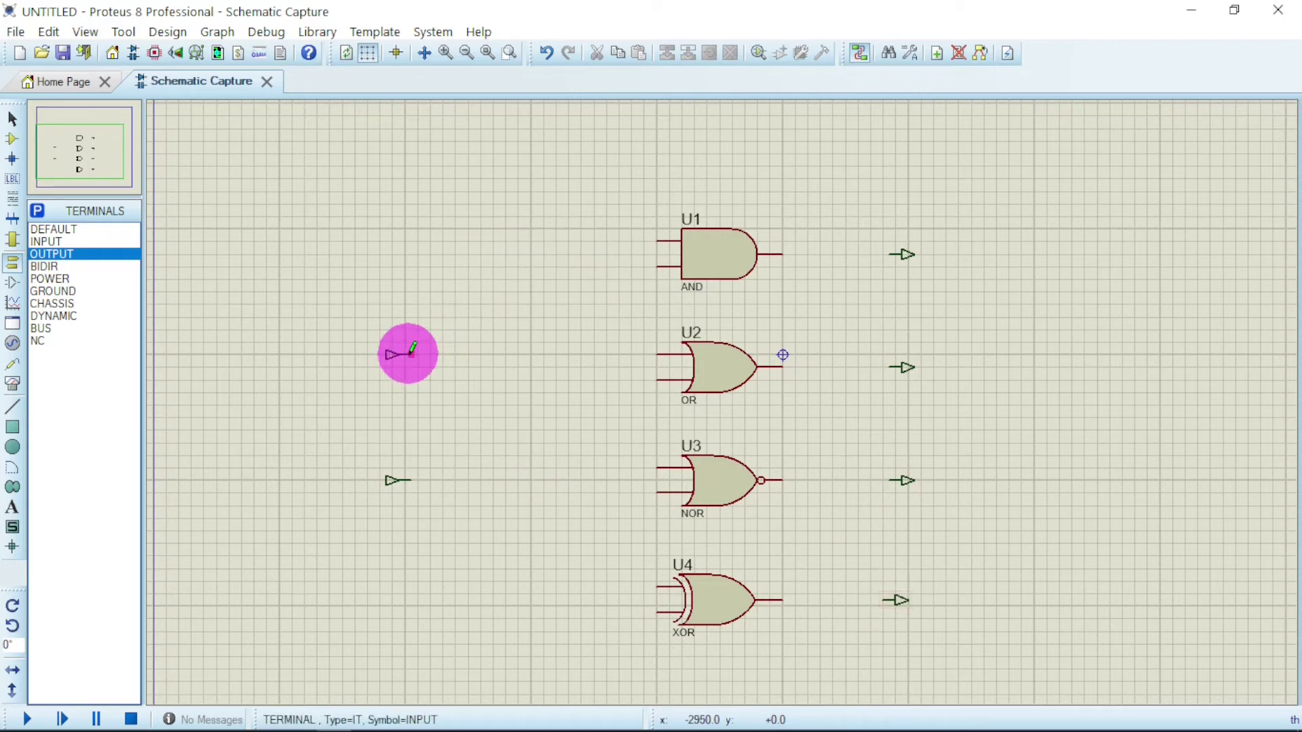
Wire the upper INPUT terminal to the upper input pin of all four gates through a shared vertical branch
{"action": "left_click", "coordinate": [411, 354]}
{"action": "left_click", "coordinate": [474, 352]}
{"action": "left_click", "coordinate": [657, 241]}
{"action": "left_click", "coordinate": [474, 354]}
{"action": "left_click", "coordinate": [657, 341]}
{"action": "left_click", "coordinate": [473, 354]}
{"action": "left_click", "coordinate": [658, 586]}
{"action": "left_click", "coordinate": [659, 468]}
{"action": "left_click", "coordinate": [473, 468]}
Wire the lower INPUT terminal to the lower input pin of all four gates through a second vertical branch
{"action": "left_click", "coordinate": [411, 480]}
{"action": "left_click", "coordinate": [658, 267]}
{"action": "left_click", "coordinate": [563, 380]}
{"action": "left_click", "coordinate": [658, 380]}
{"action": "left_click", "coordinate": [562, 481]}
{"action": "left_click", "coordinate": [658, 612]}
{"action": "left_click", "coordinate": [657, 492]}
{"action": "left_click", "coordinate": [562, 492]}
Wire the output of each of the four gates to the OUTPUT terminal beside it
{"action": "left_click", "coordinate": [782, 254]}
{"action": "left_click", "coordinate": [865, 255]}
{"action": "left_click", "coordinate": [782, 367]}
{"action": "left_click", "coordinate": [871, 367]}
{"action": "left_click", "coordinate": [782, 480]}
{"action": "left_click", "coordinate": [862, 481]}
{"action": "left_click", "coordinate": [782, 600]}
{"action": "left_click", "coordinate": [887, 598]}
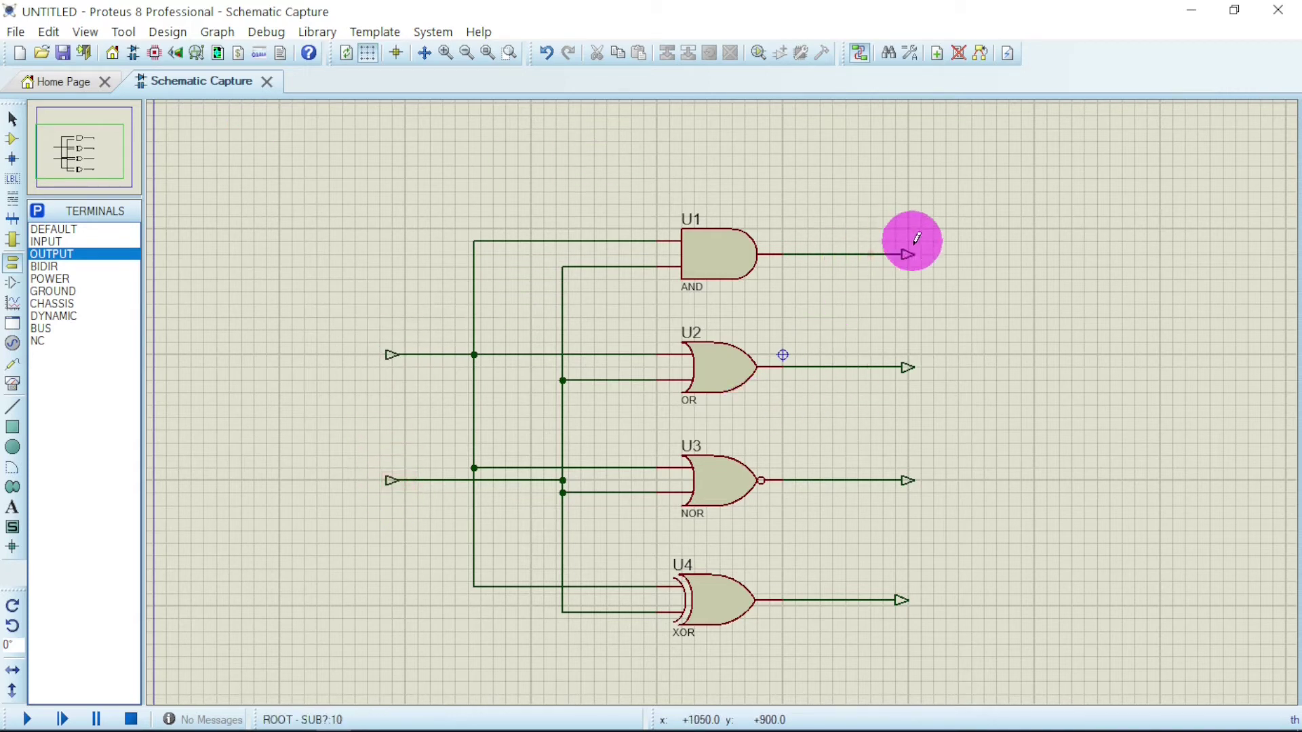
Label the upper INPUT terminal 2 and the lower INPUT terminal 3
{"action": "double_click", "coordinate": [392, 354]}
{"action": "type", "text": "2"}
{"action": "key", "text": "Return"}
{"action": "double_click", "coordinate": [389, 479]}
{"action": "type", "text": "3"}
{"action": "key", "text": "Return"}
Label the four OUTPUT terminals 5, 6, 7 and 8 from top to bottom
{"action": "double_click", "coordinate": [907, 255]}
{"action": "type", "text": "5"}
{"action": "key", "text": "Return"}
{"action": "double_click", "coordinate": [907, 367]}
{"action": "type", "text": "6"}
{"action": "key", "text": "Return"}
{"action": "double_click", "coordinate": [907, 480]}
{"action": "type", "text": "7"}
{"action": "key", "text": "Return"}
{"action": "double_click", "coordinate": [902, 598]}
{"action": "type", "text": "8"}
{"action": "key", "text": "Return"}
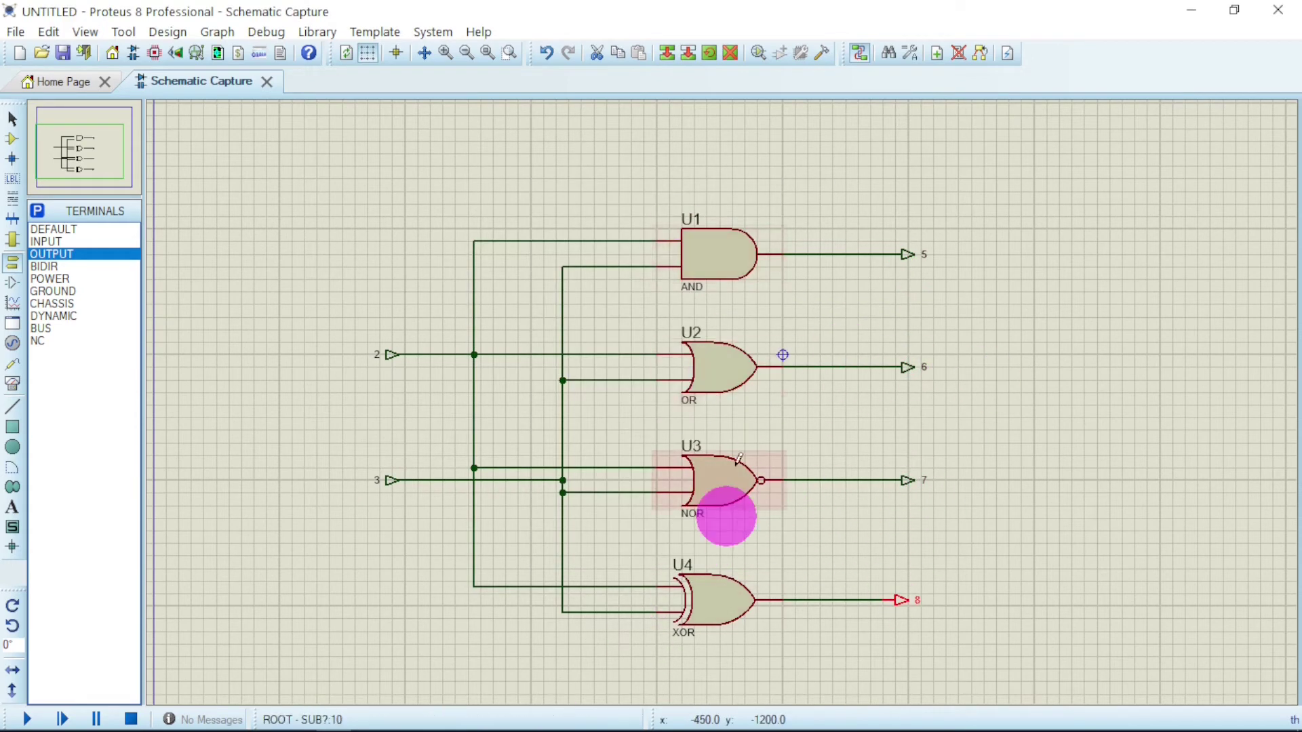
Return to the parent sheet and add the LOGICSTATE source to the device list
{"action": "right_click", "coordinate": [856, 396]}
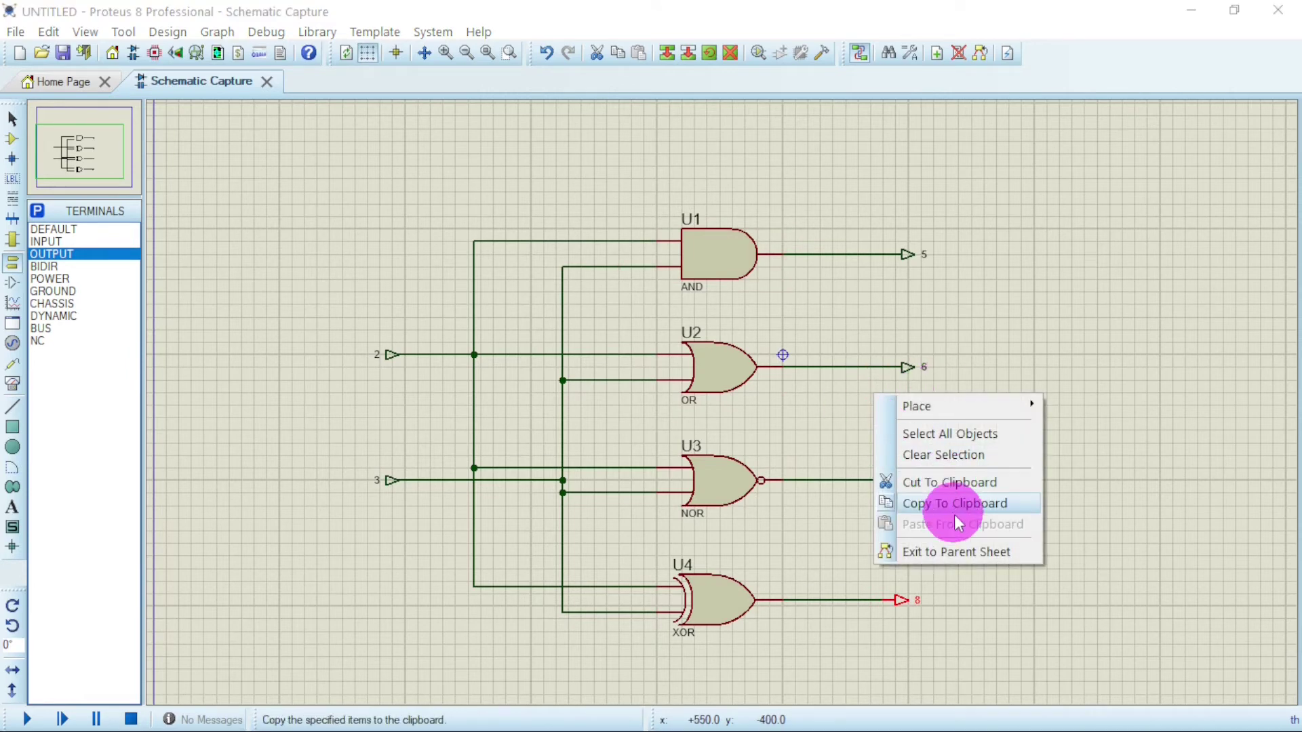
{"action": "left_click", "coordinate": [992, 551]}
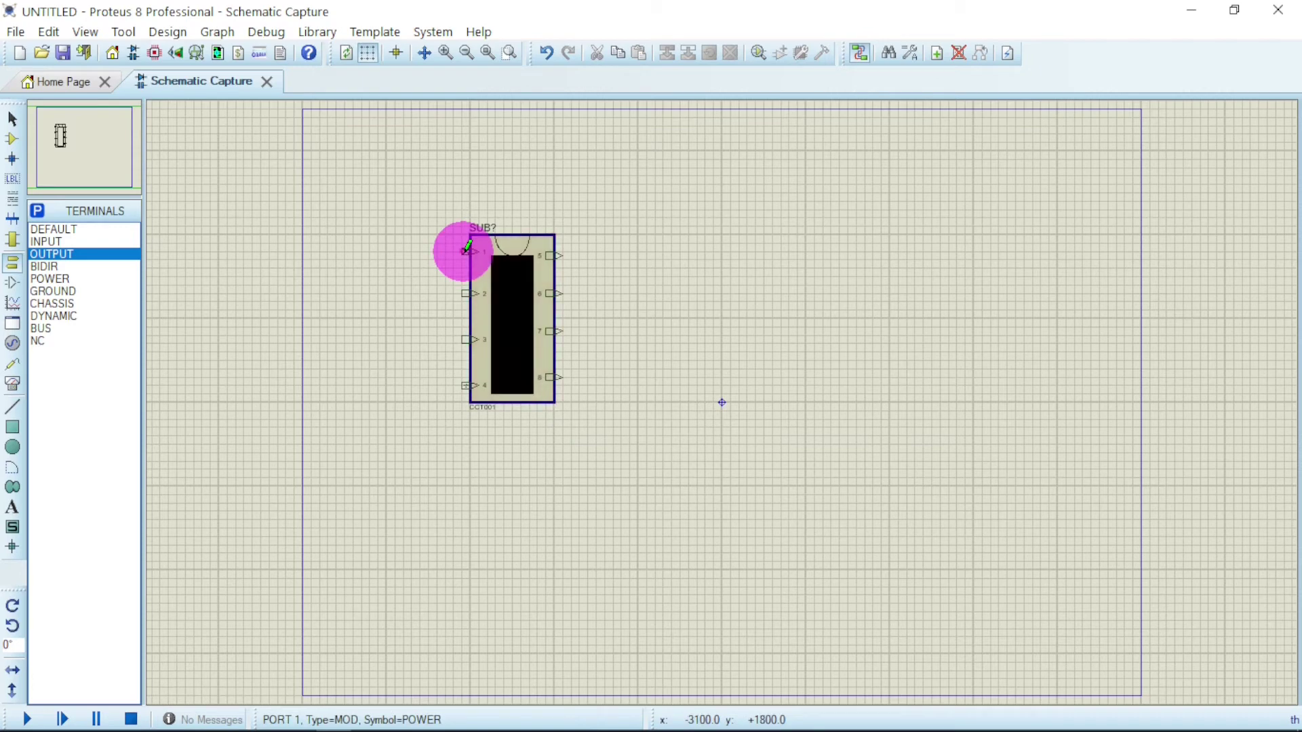
{"action": "left_click", "coordinate": [12, 141]}
{"action": "left_click", "coordinate": [44, 213]}
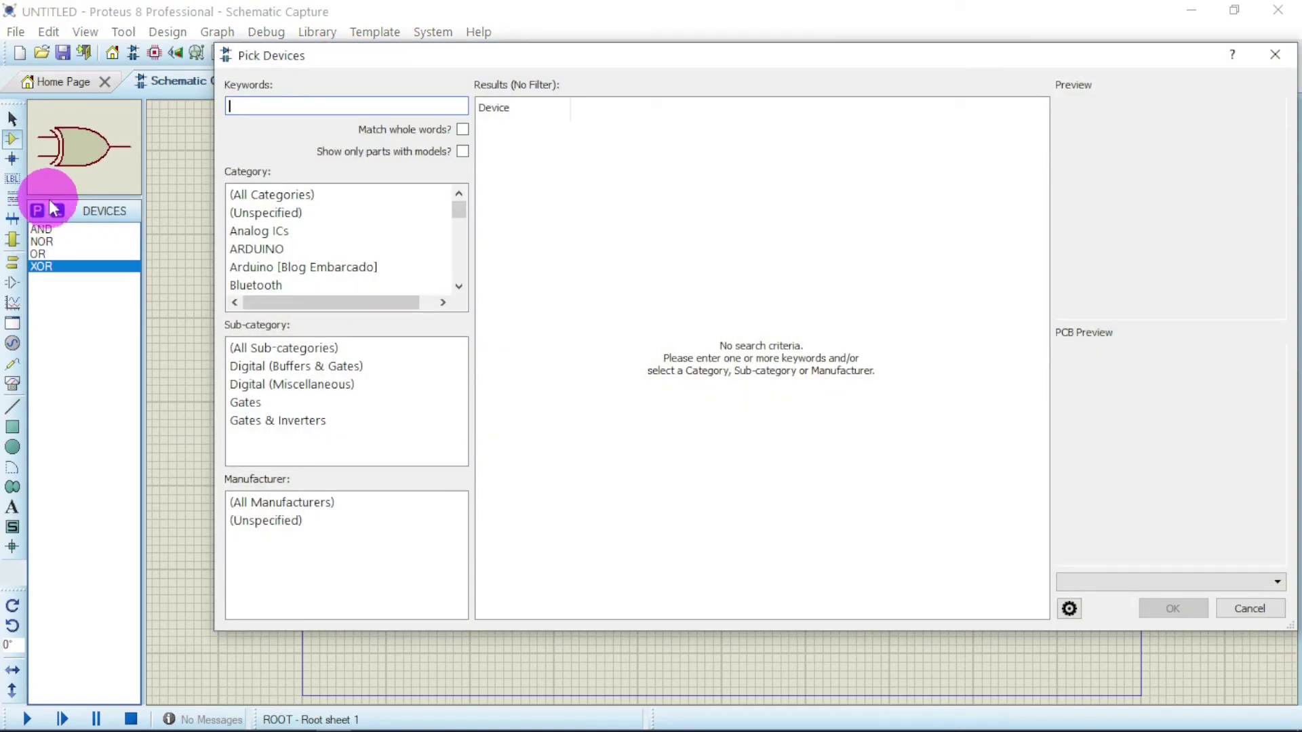
{"action": "type", "text": "LO"}
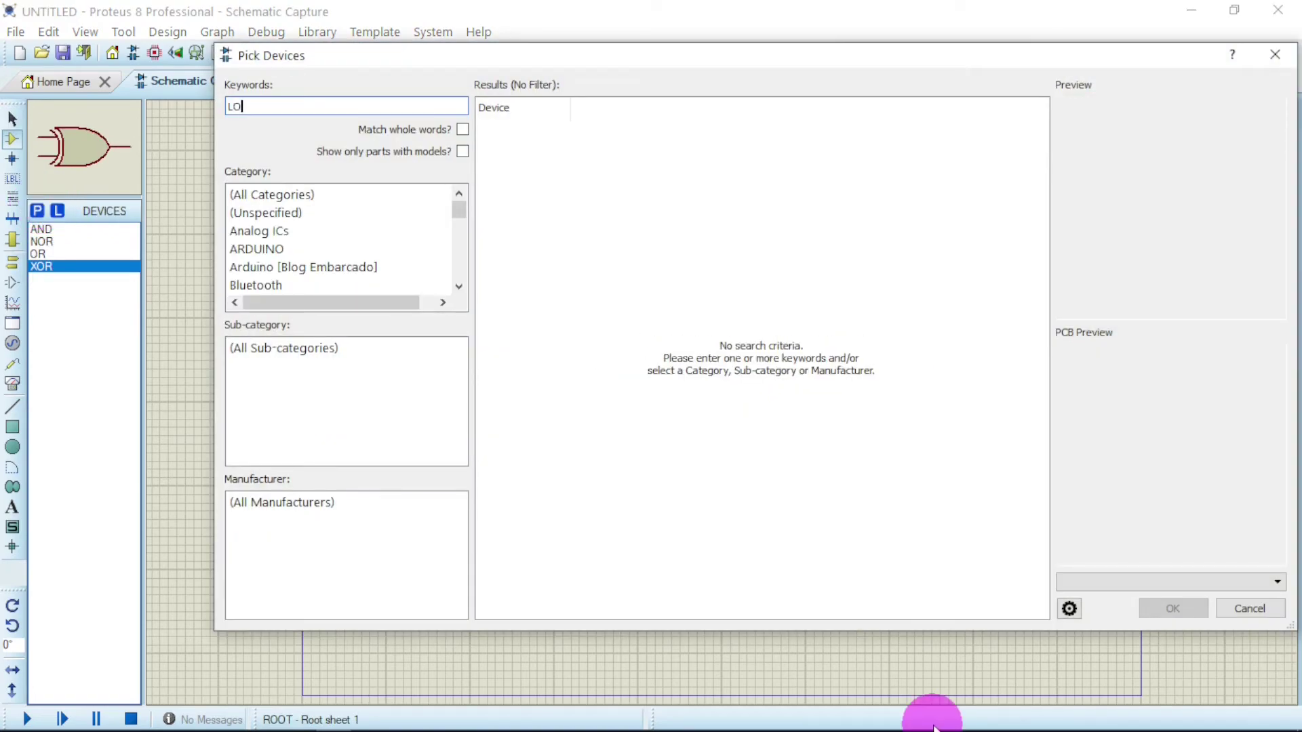
{"action": "type", "text": "GICSTA"}
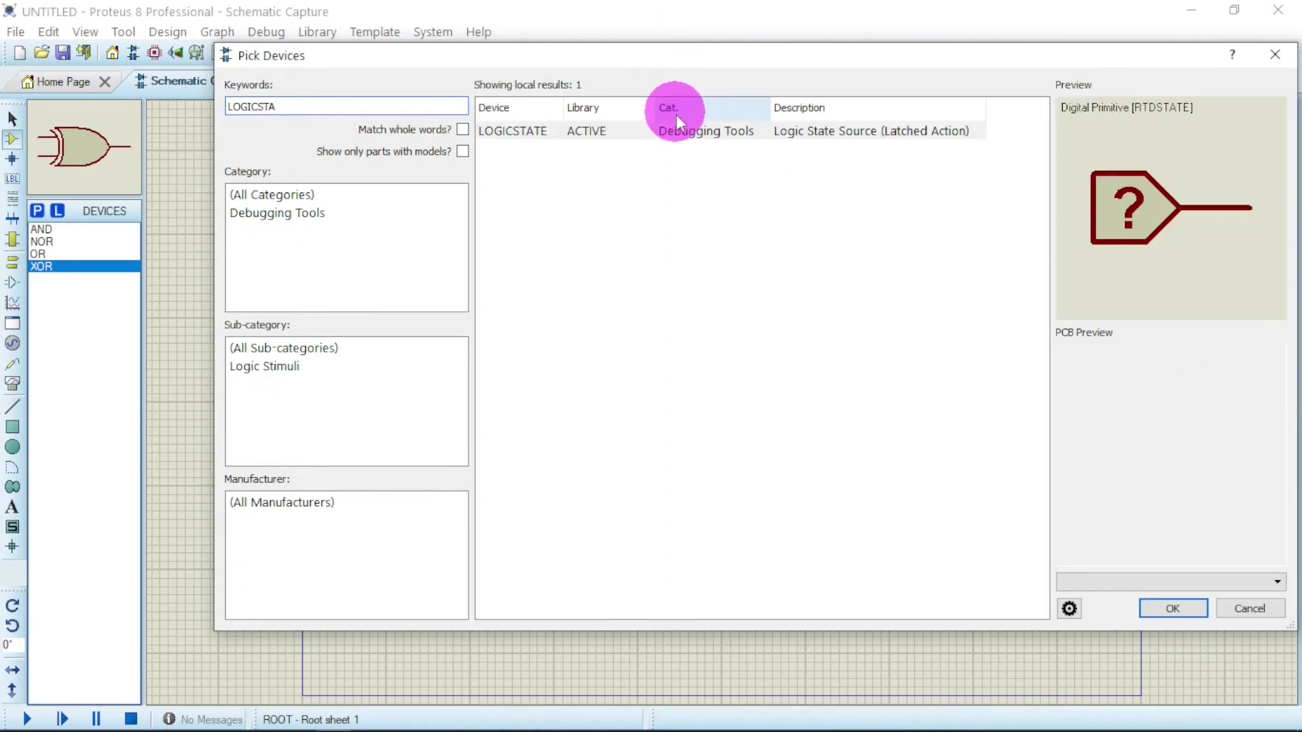
{"action": "left_click", "coordinate": [673, 129]}
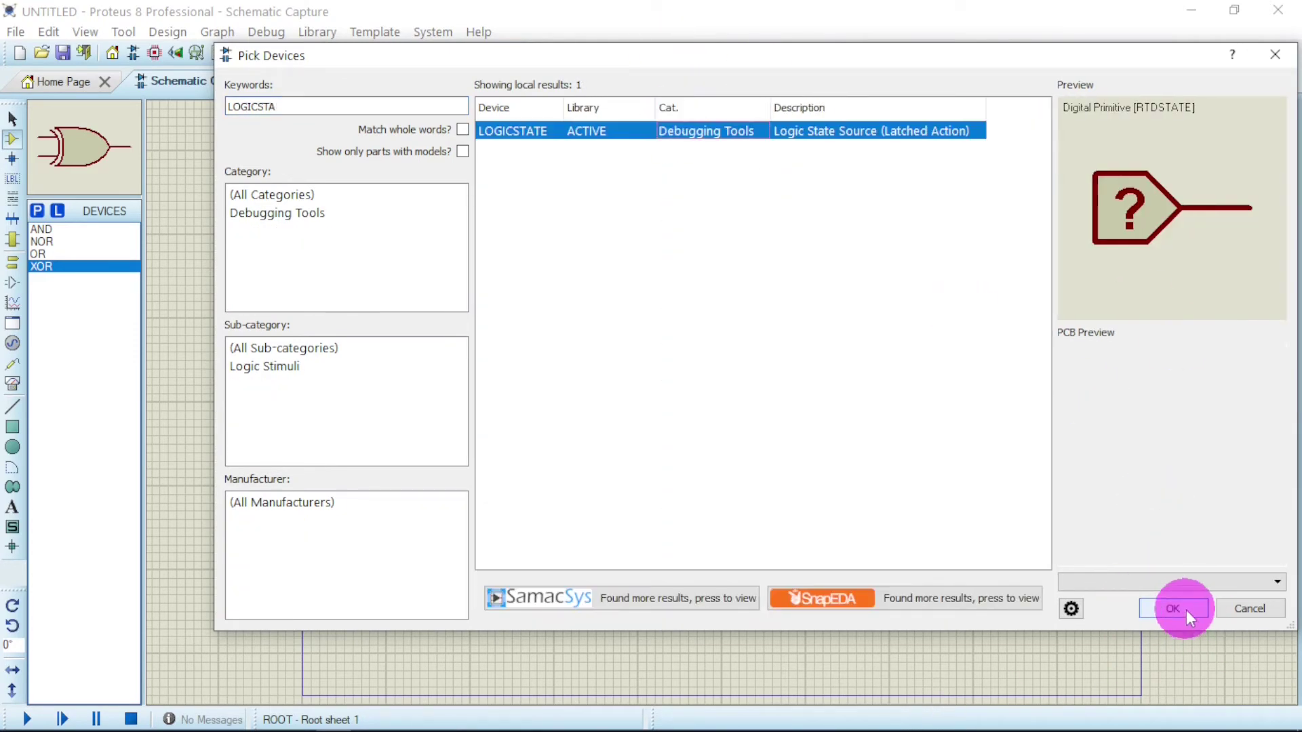
{"action": "left_click", "coordinate": [1179, 608]}
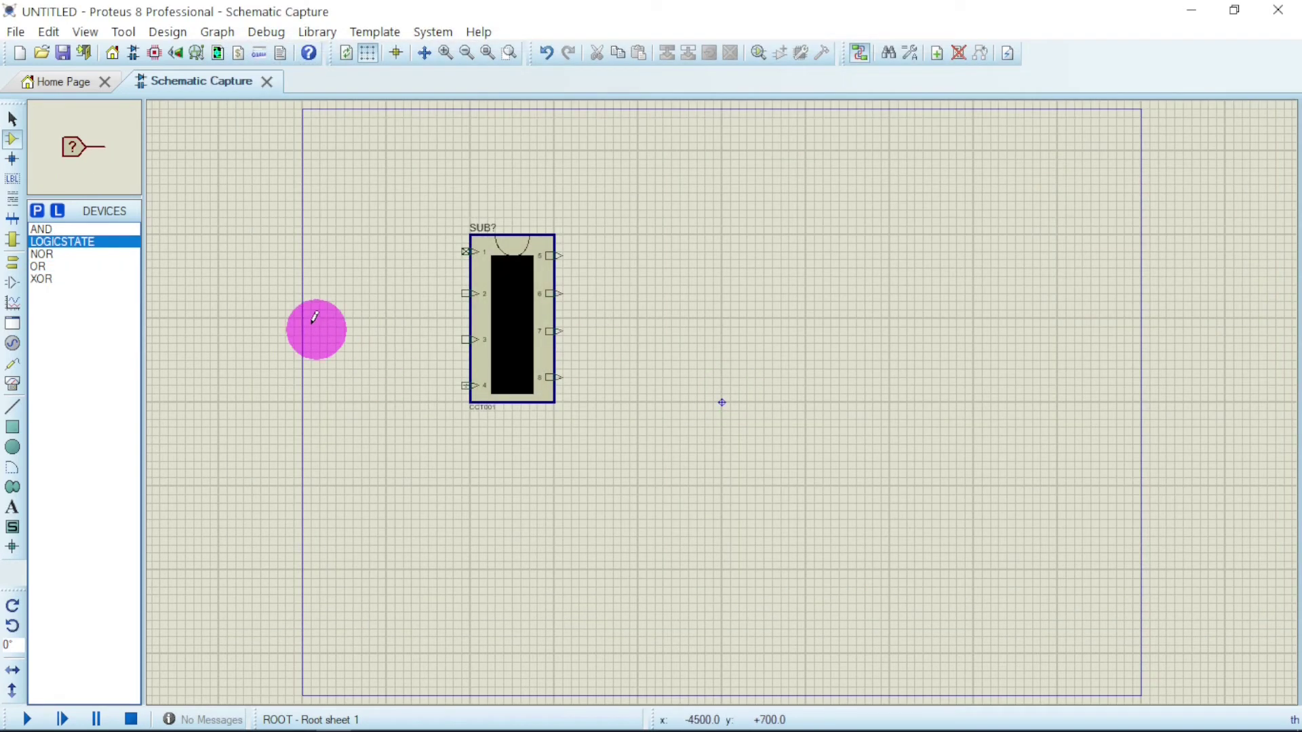
Add the LOGICPROBE (BIG) indicator to the device list
{"action": "left_click", "coordinate": [36, 211]}
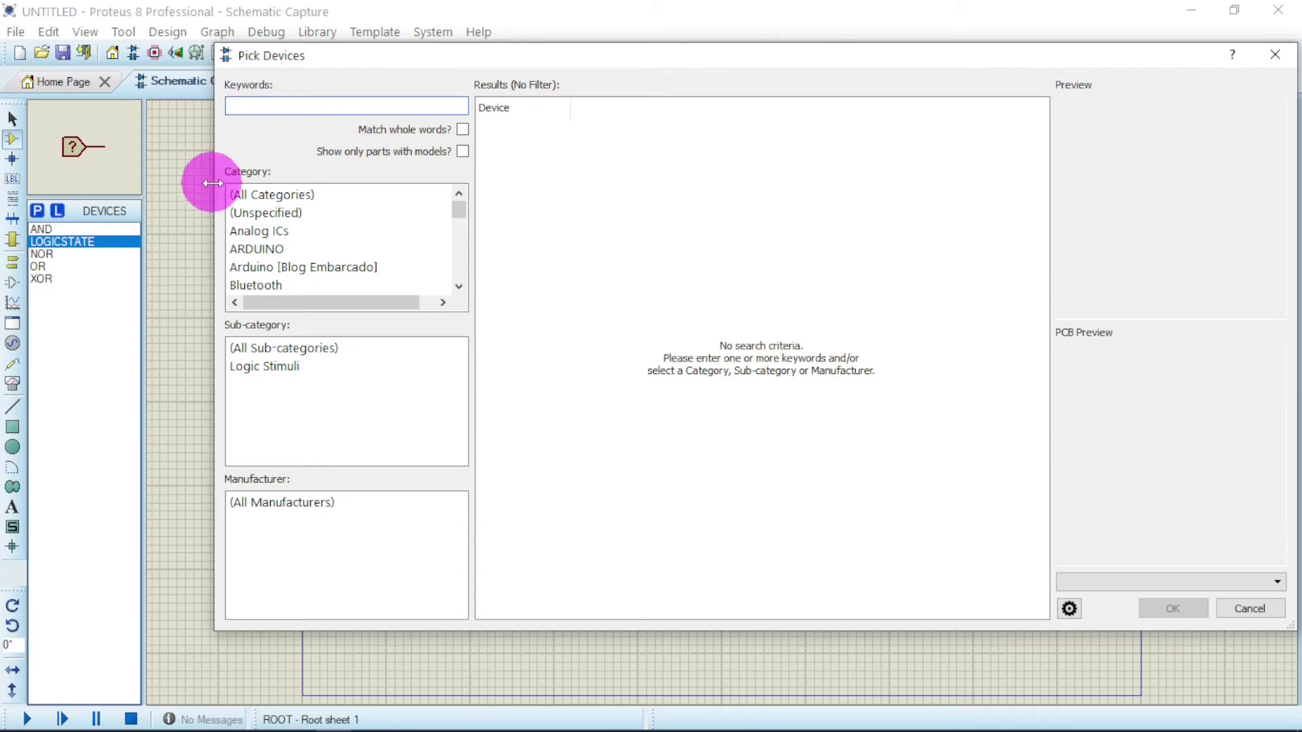
{"action": "type", "text": "LO"}
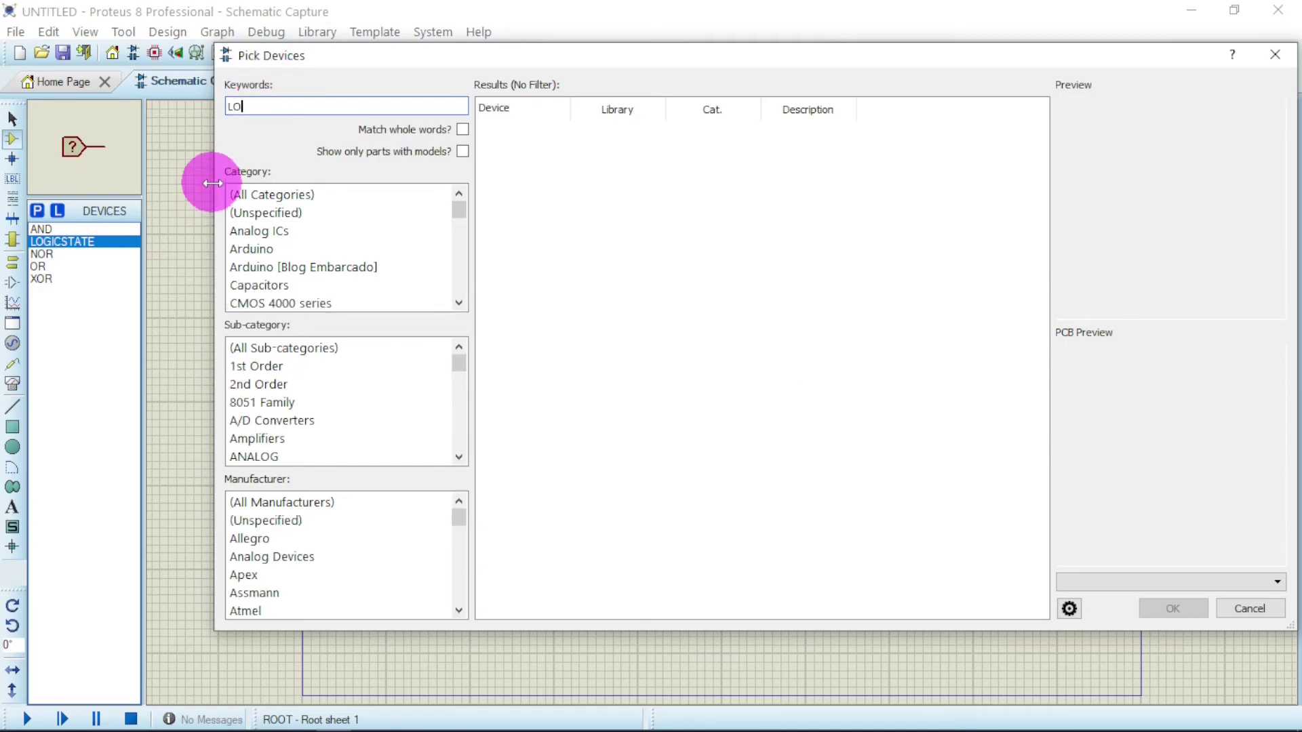
{"action": "type", "text": "GIC PRO"}
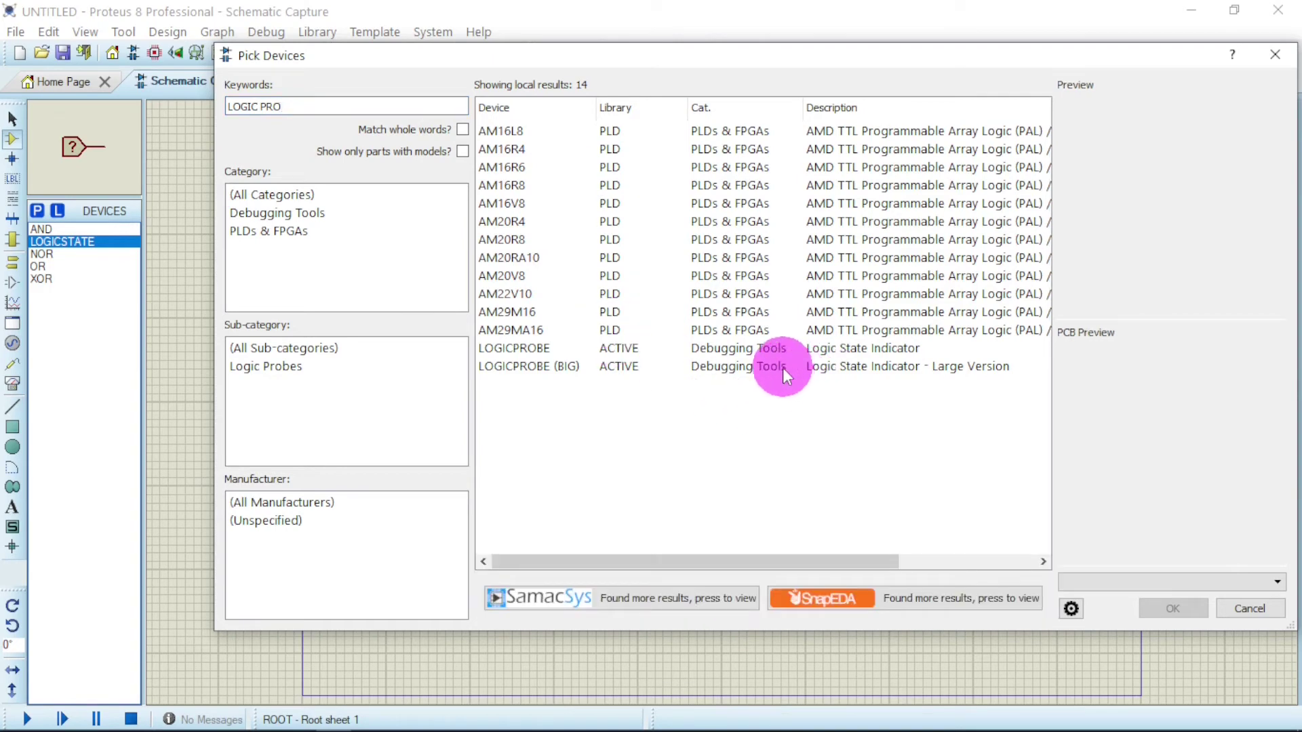
{"action": "left_click", "coordinate": [594, 367]}
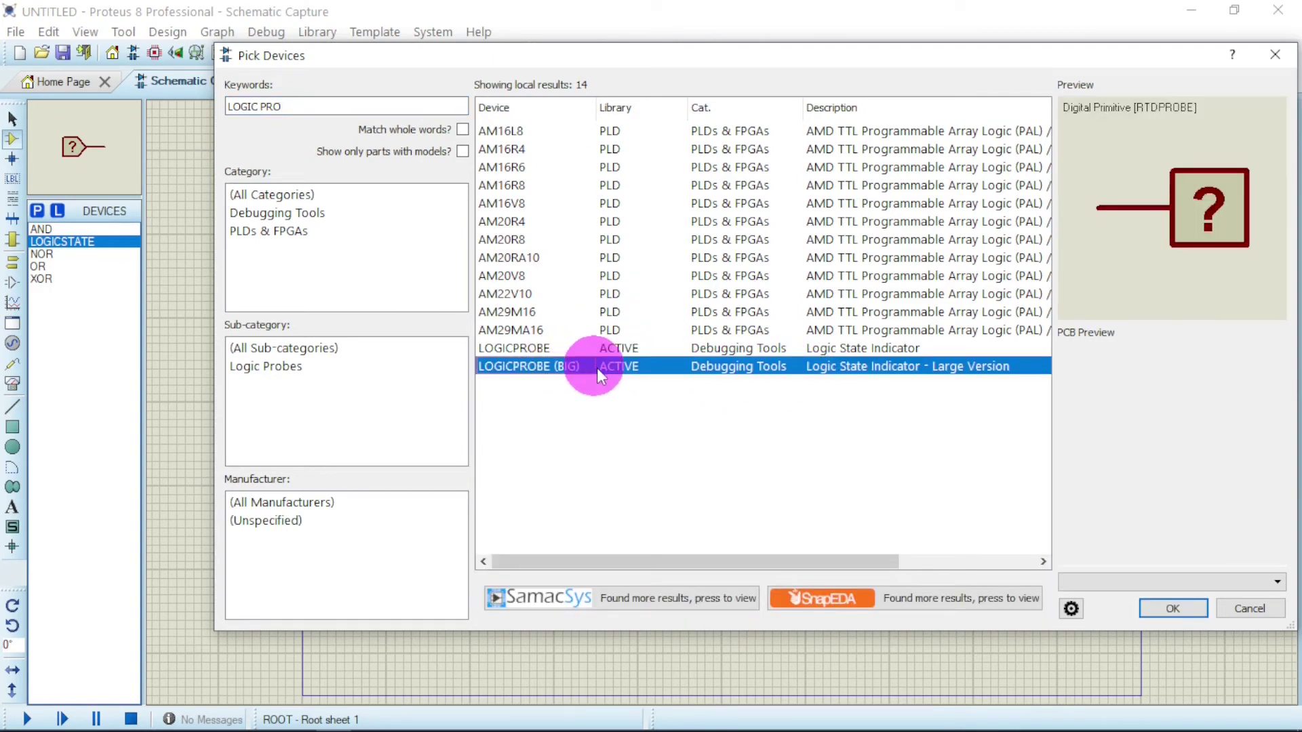
{"action": "left_click", "coordinate": [1162, 605]}
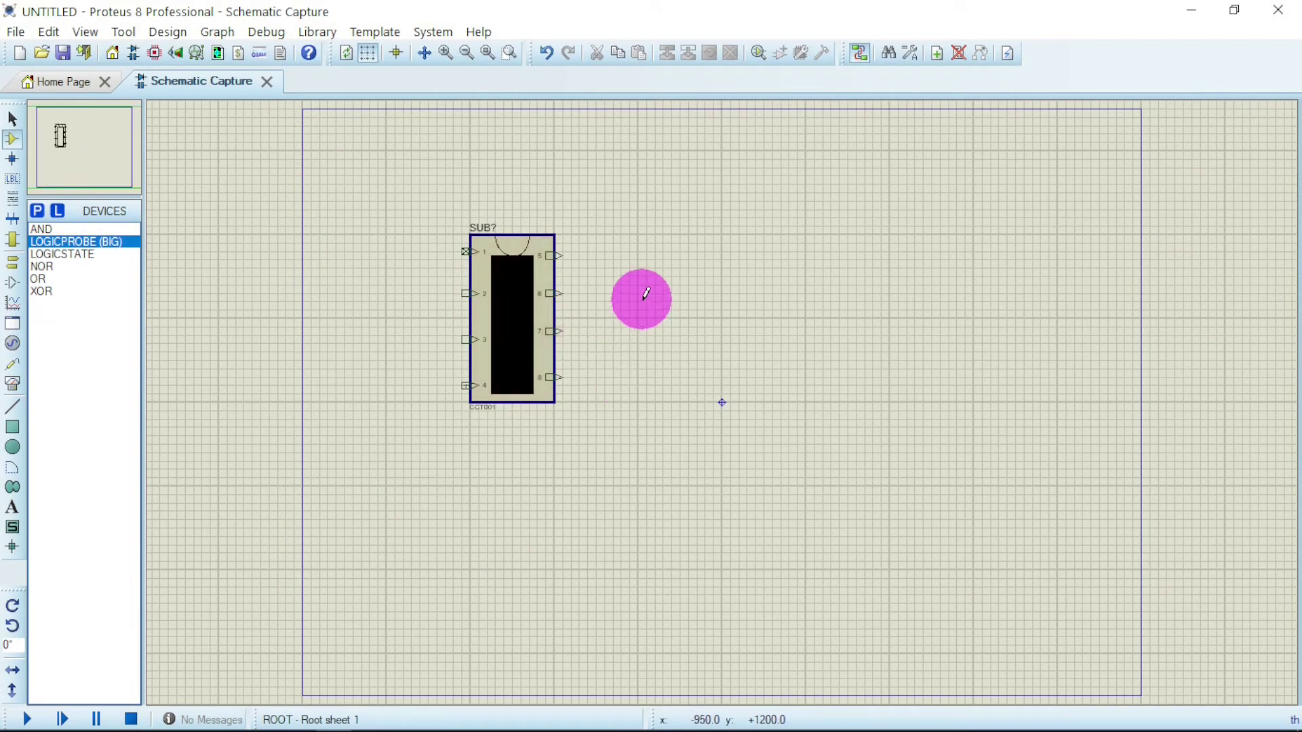
Place four LOGICPROBE (BIG) indicators to the right of the subcircuit, level with ports 5 to 8
{"action": "left_click", "coordinate": [72, 241]}
{"action": "left_click", "coordinate": [714, 290]}
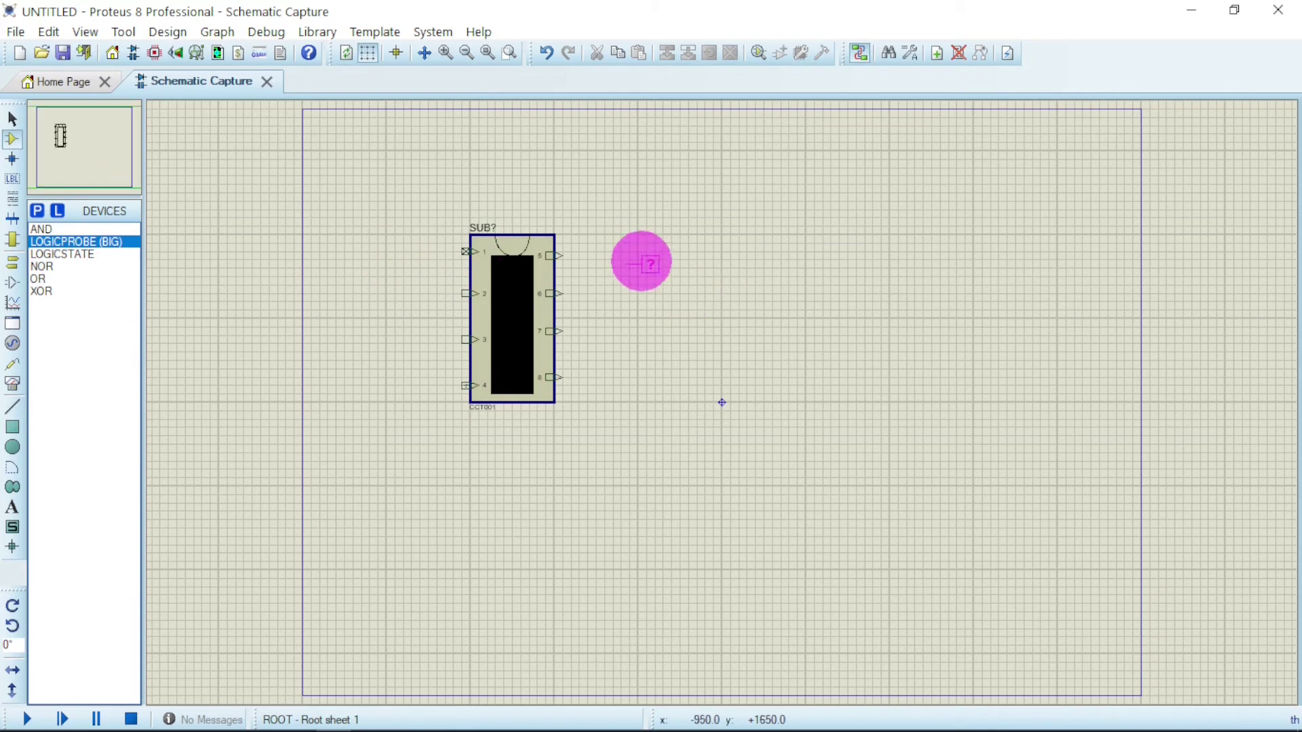
{"action": "left_click", "coordinate": [641, 255]}
{"action": "left_click", "coordinate": [640, 294]}
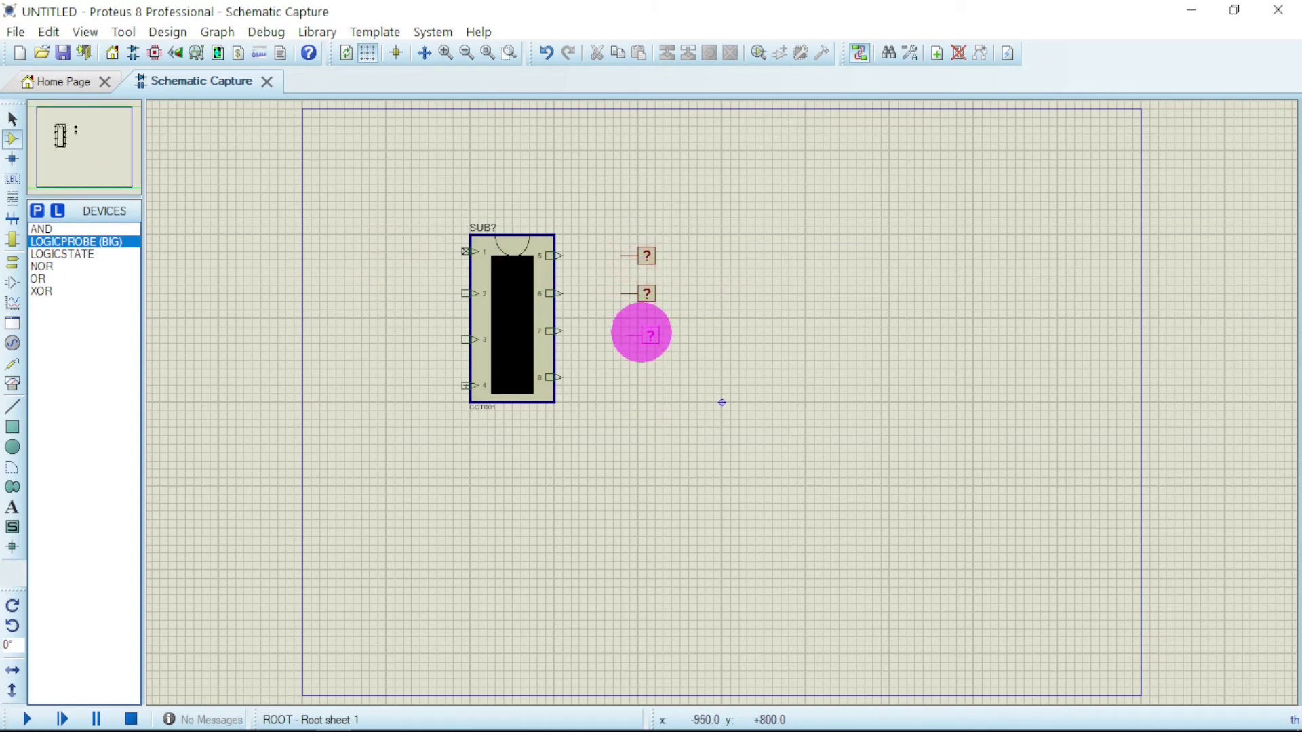
{"action": "left_click", "coordinate": [640, 331]}
{"action": "left_click", "coordinate": [641, 377]}
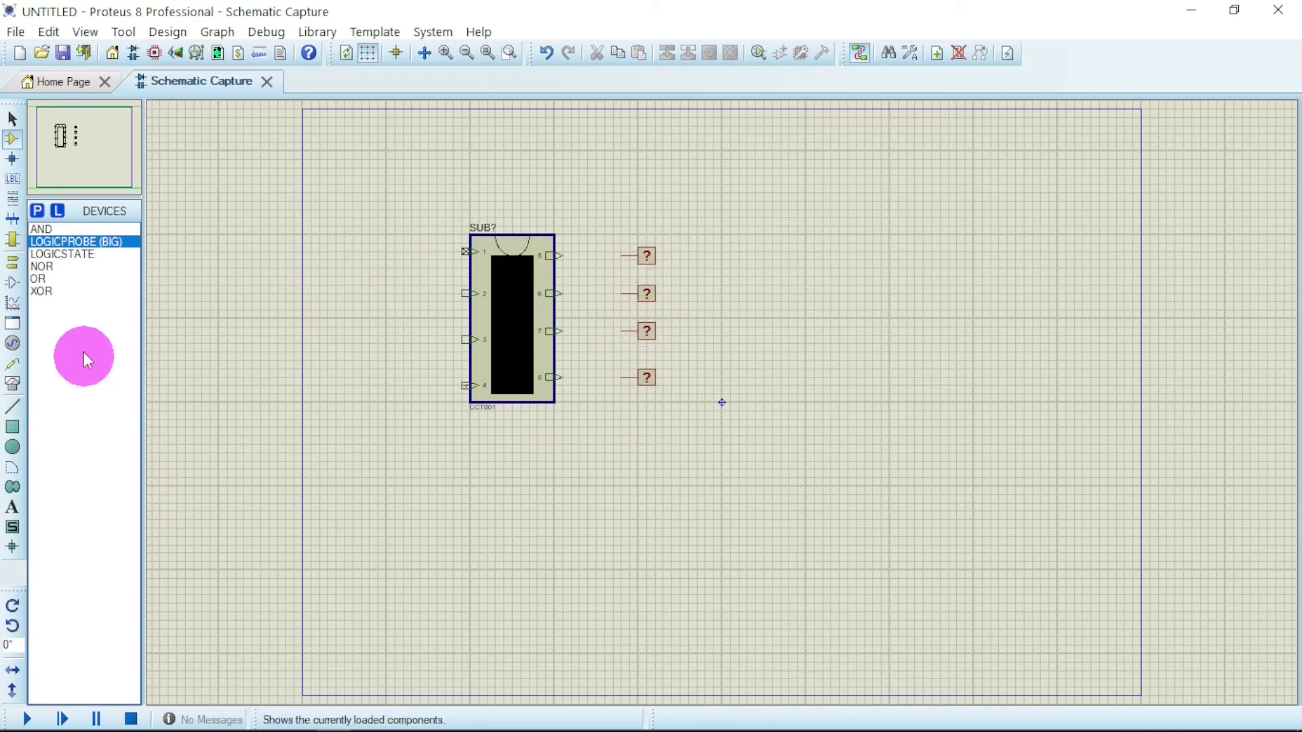
Place two LOGICSTATE sources to the left of the subcircuit, level with ports 2 and 3
{"action": "left_click", "coordinate": [76, 266]}
{"action": "left_click", "coordinate": [76, 255]}
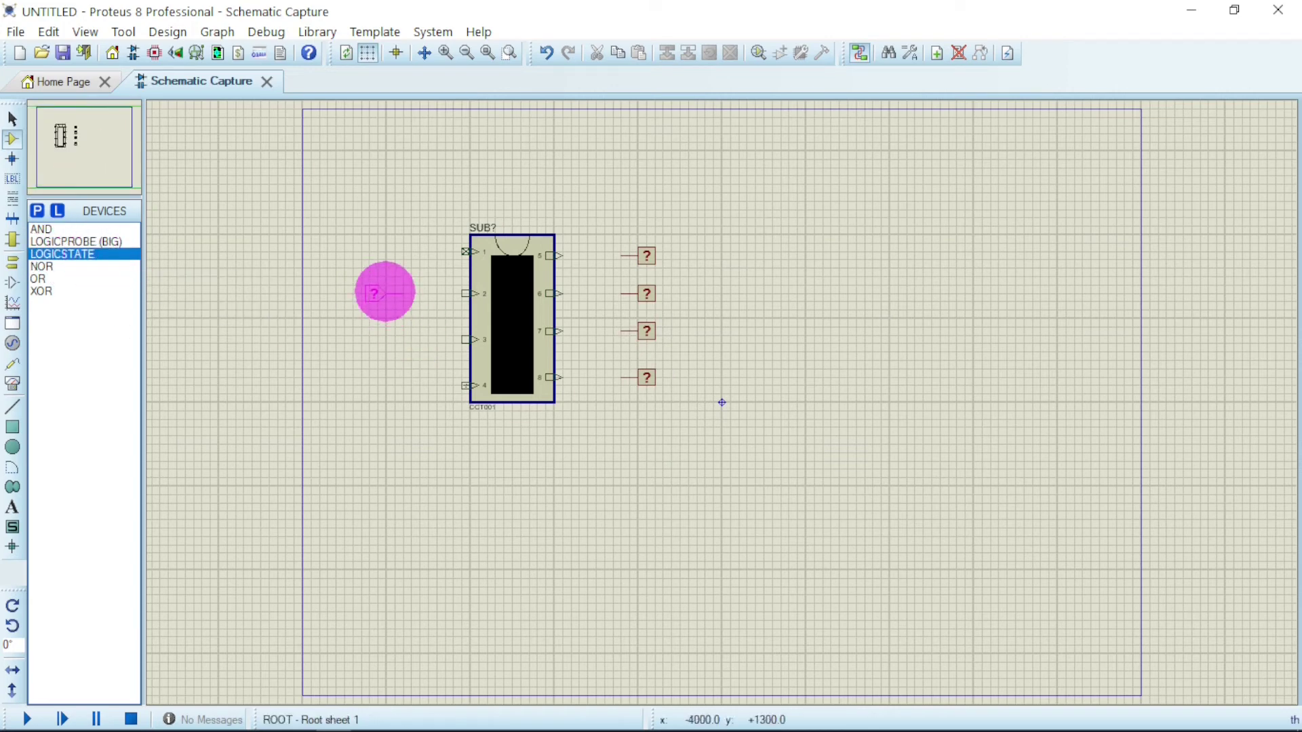
{"action": "left_click", "coordinate": [384, 292]}
{"action": "left_click", "coordinate": [383, 341]}
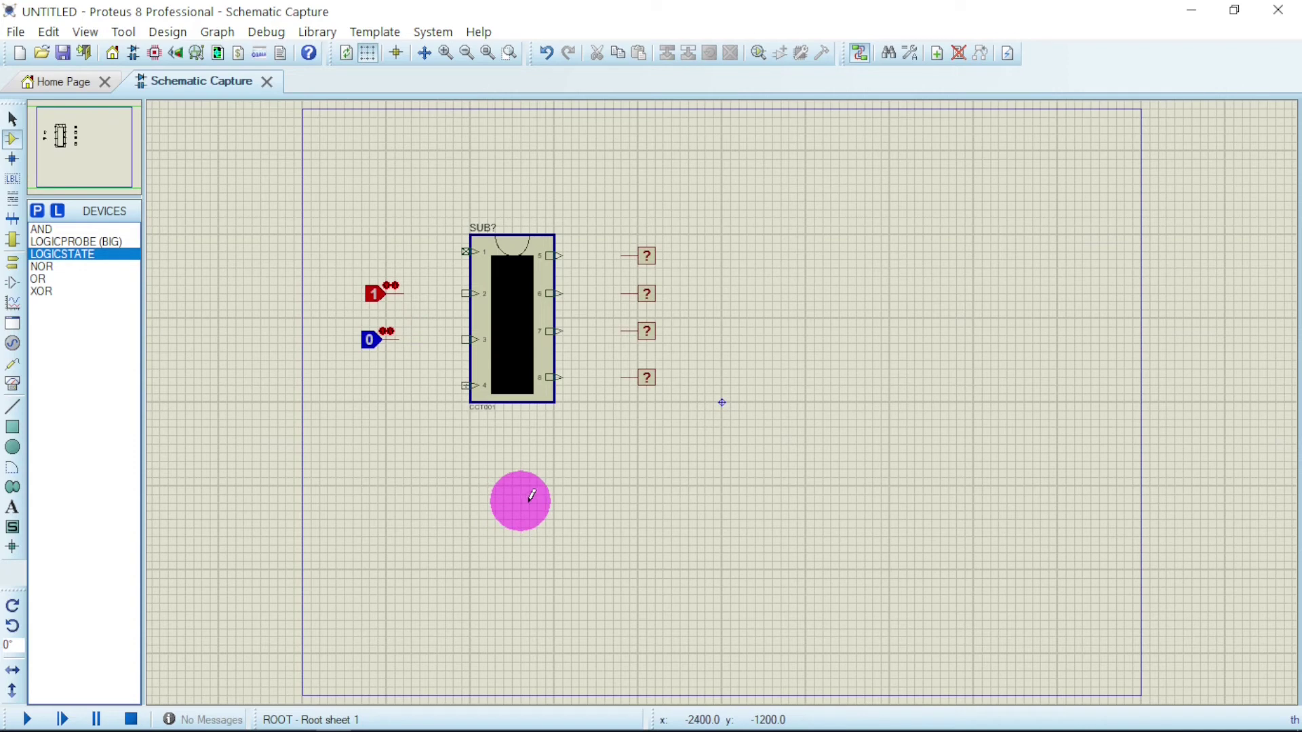
Place a GROUND terminal below and to the left of the subcircuit's port 4
{"action": "left_click", "coordinate": [14, 264]}
{"action": "left_click", "coordinate": [64, 280]}
{"action": "left_click", "coordinate": [66, 291]}
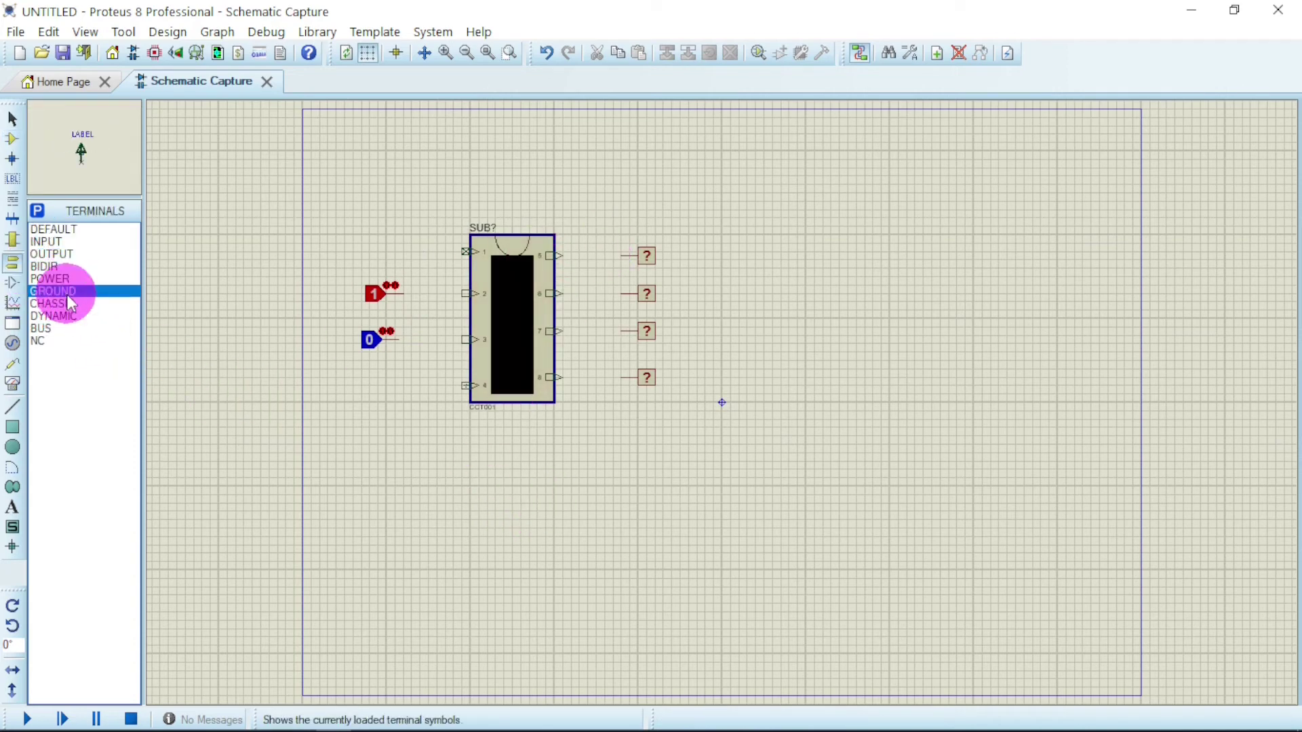
{"action": "left_click", "coordinate": [424, 413]}
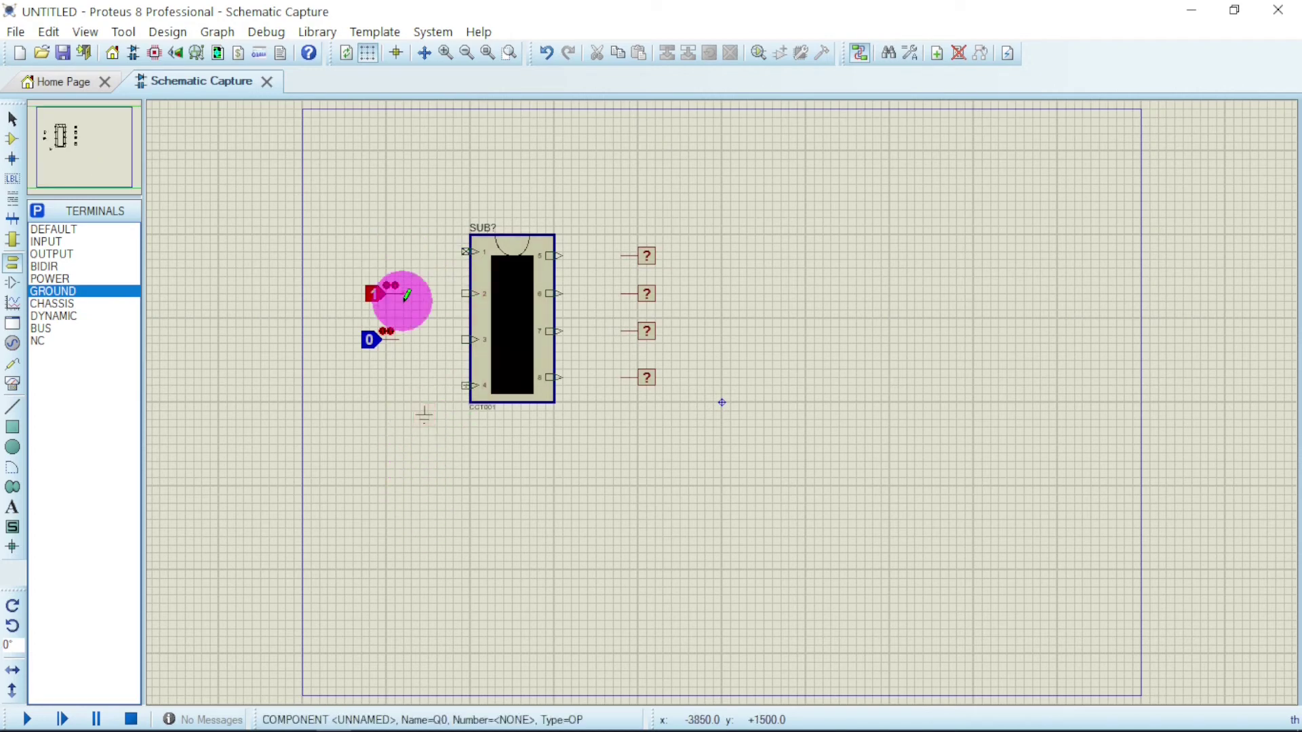
Set the upper logic state to 0 and wire the two logic states and ground to ports 2, 3 and 4
{"action": "left_click", "coordinate": [386, 284]}
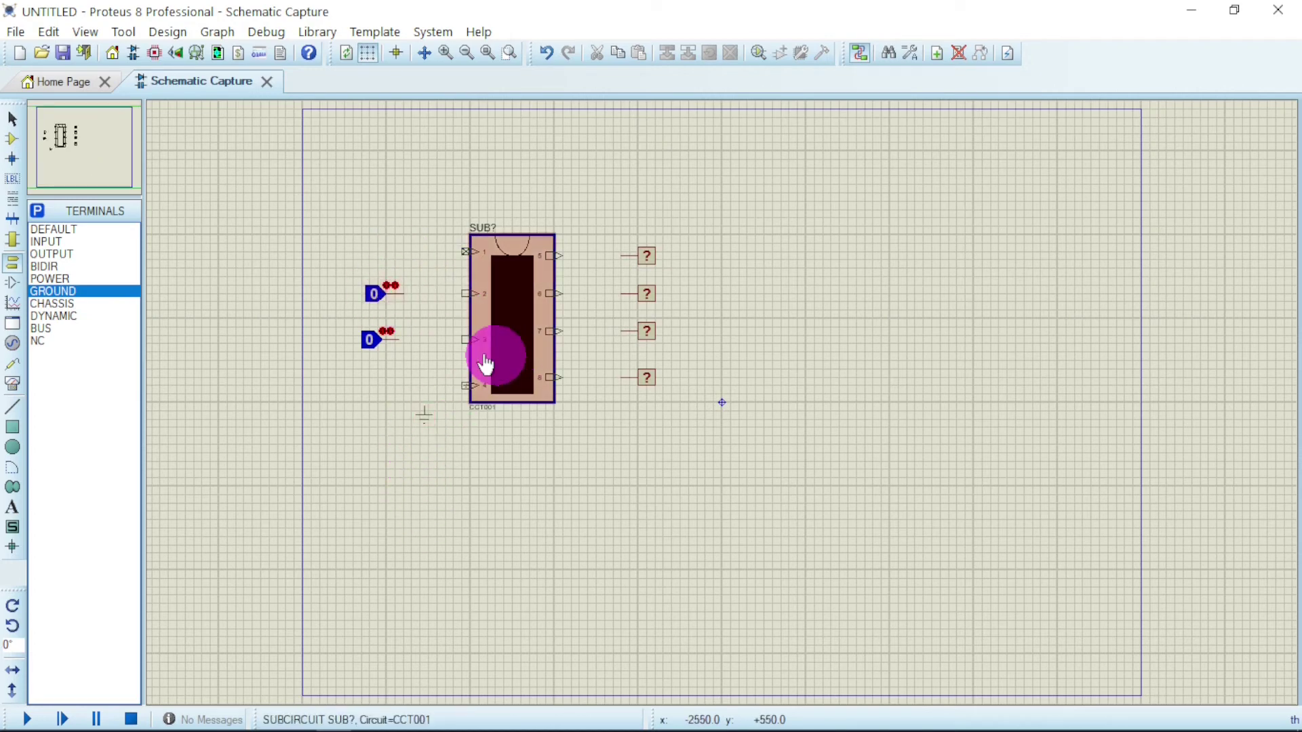
{"action": "left_click", "coordinate": [407, 291]}
{"action": "left_click", "coordinate": [463, 293]}
{"action": "left_click", "coordinate": [399, 339]}
{"action": "left_click", "coordinate": [464, 339]}
{"action": "left_click", "coordinate": [423, 411]}
{"action": "left_click", "coordinate": [465, 385]}
Wire subcircuit ports 5, 6, 7 and 8 to the logic probes beside them
{"action": "left_click", "coordinate": [559, 256]}
{"action": "left_click", "coordinate": [623, 256]}
{"action": "left_click", "coordinate": [559, 293]}
{"action": "left_click", "coordinate": [623, 294]}
{"action": "left_click", "coordinate": [559, 331]}
{"action": "left_click", "coordinate": [622, 330]}
{"action": "left_click", "coordinate": [559, 377]}
{"action": "left_click", "coordinate": [622, 377]}
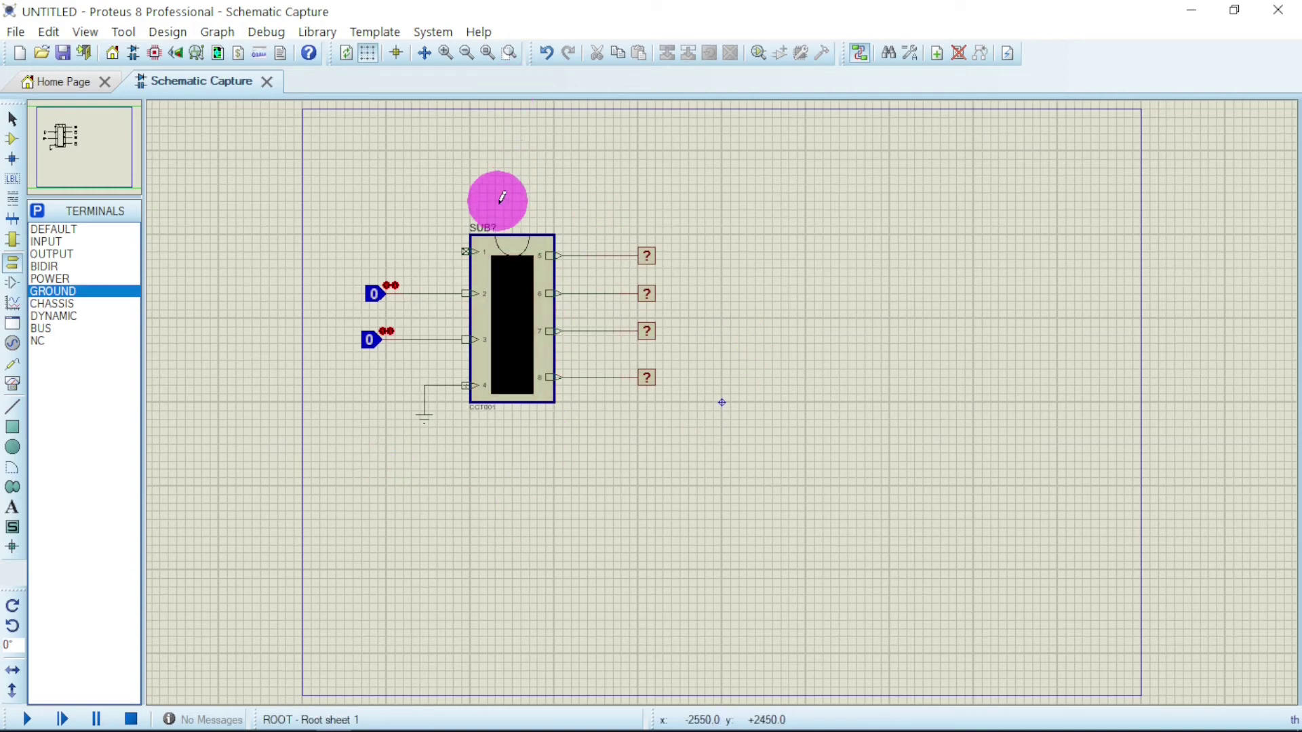
Rename the subcircuit as AFRONICS
{"action": "double_click", "coordinate": [483, 235]}
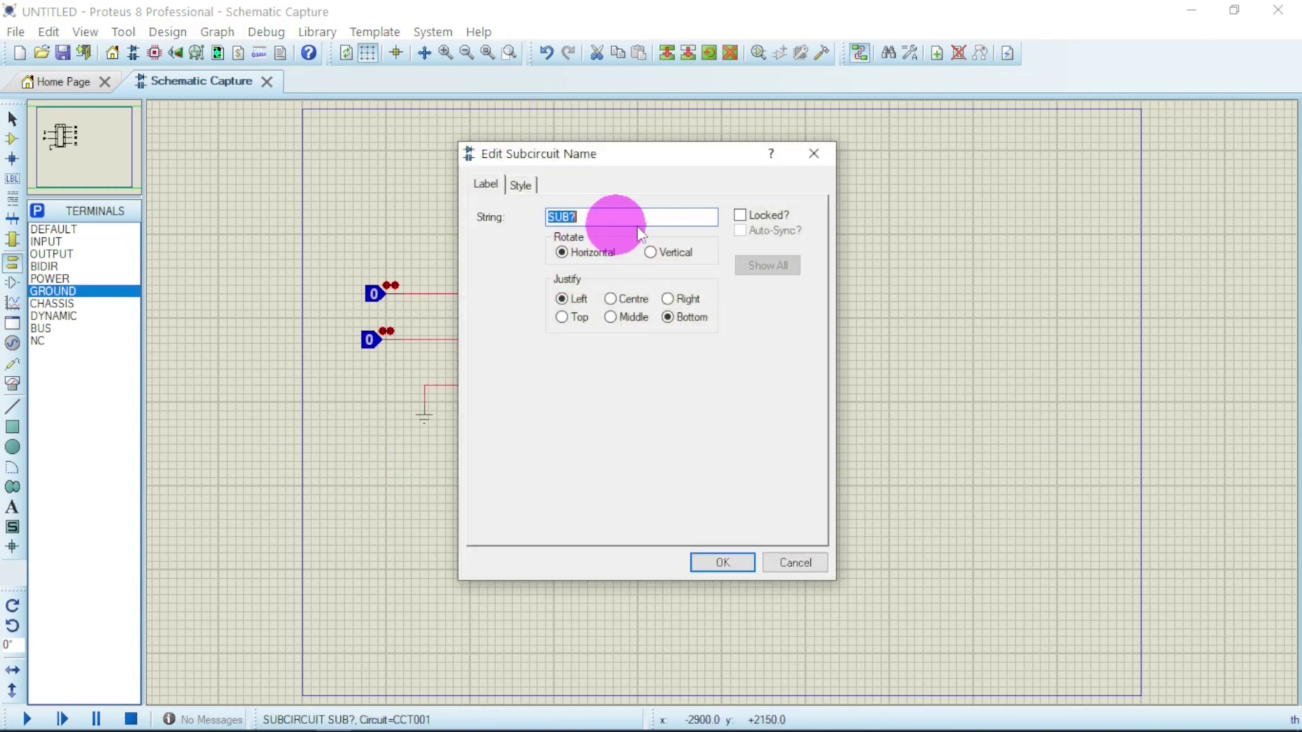
{"action": "type", "text": "AFRONICS"}
{"action": "key", "text": "Return"}
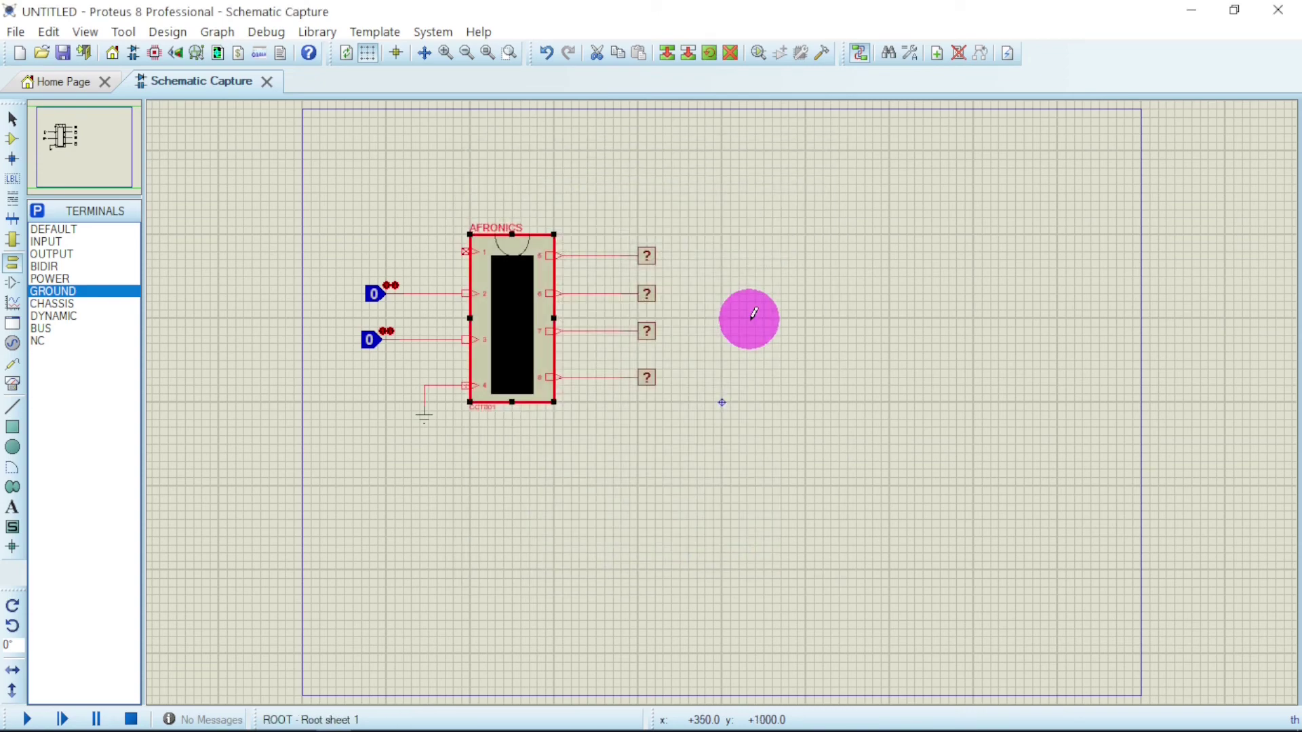
{"action": "left_click", "coordinate": [502, 498]}
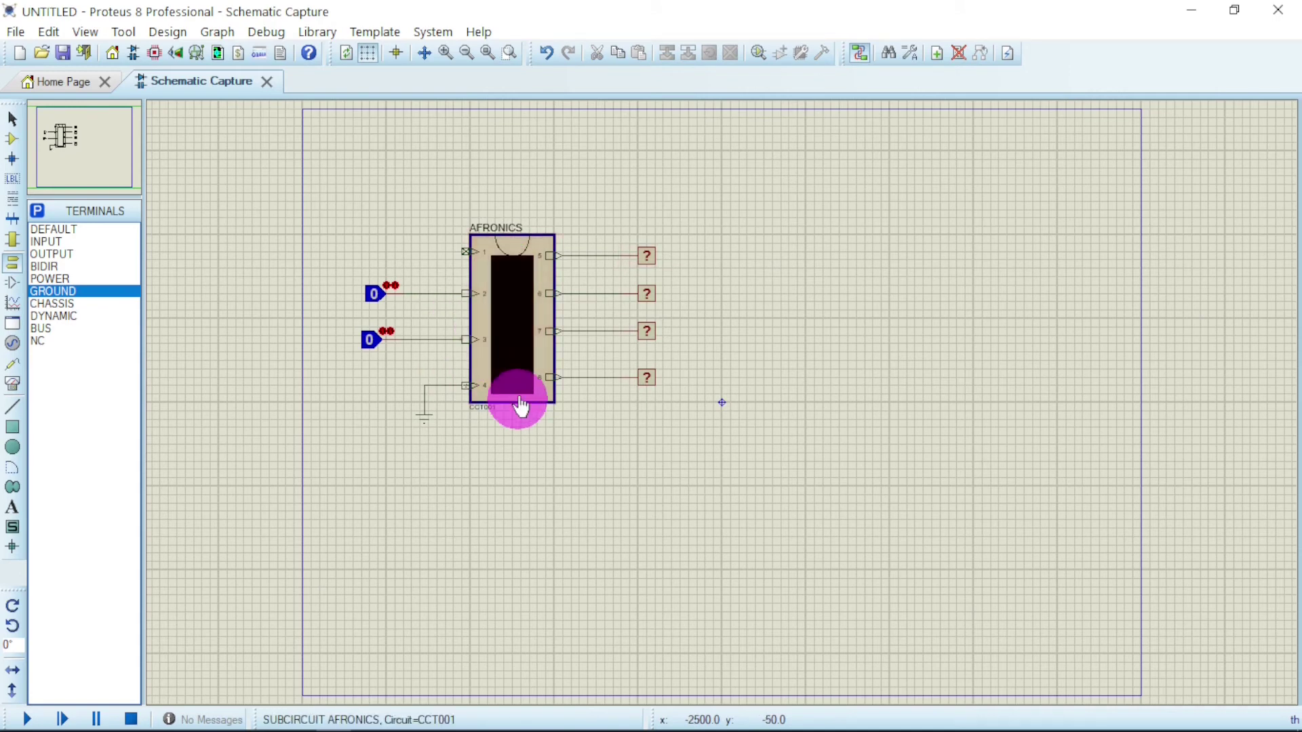
Place the text "A0001" on the chip's black body, 0.2in high, in white instead of the global colour
{"action": "left_click", "coordinate": [13, 510]}
{"action": "left_click", "coordinate": [515, 329]}
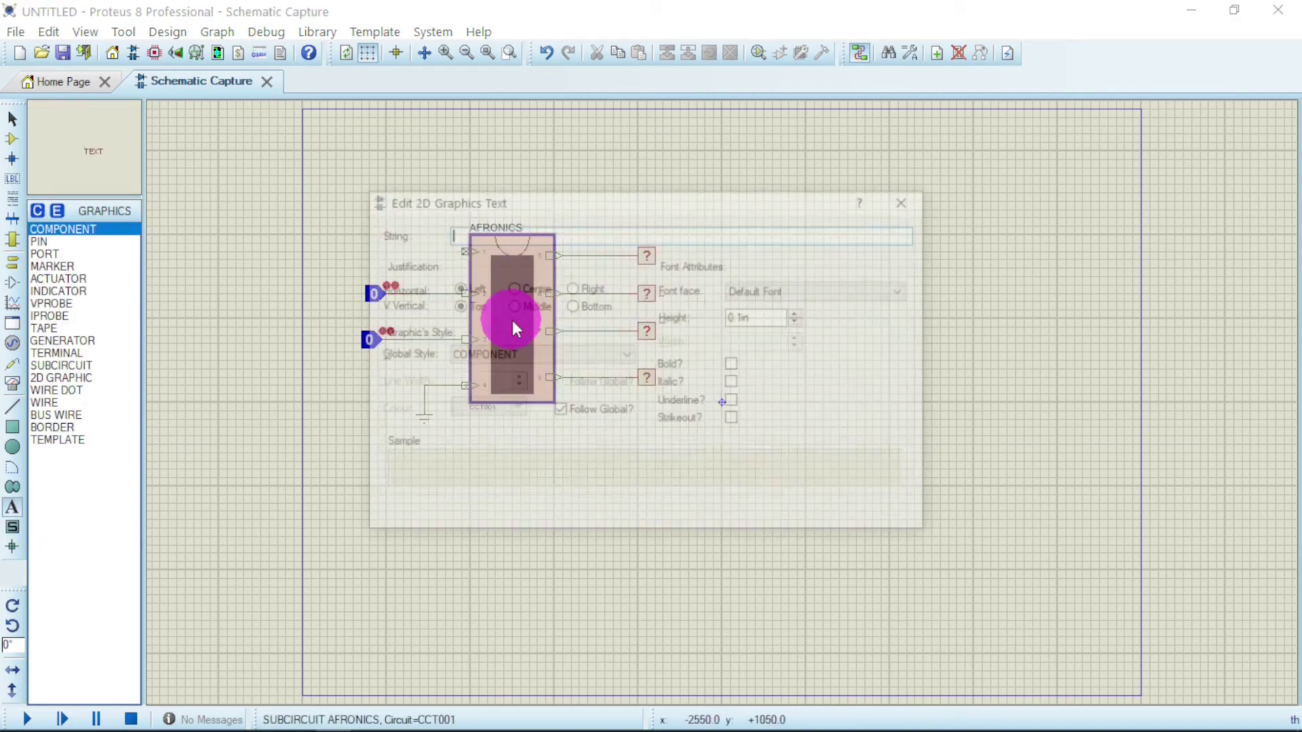
{"action": "type", "text": "a"}
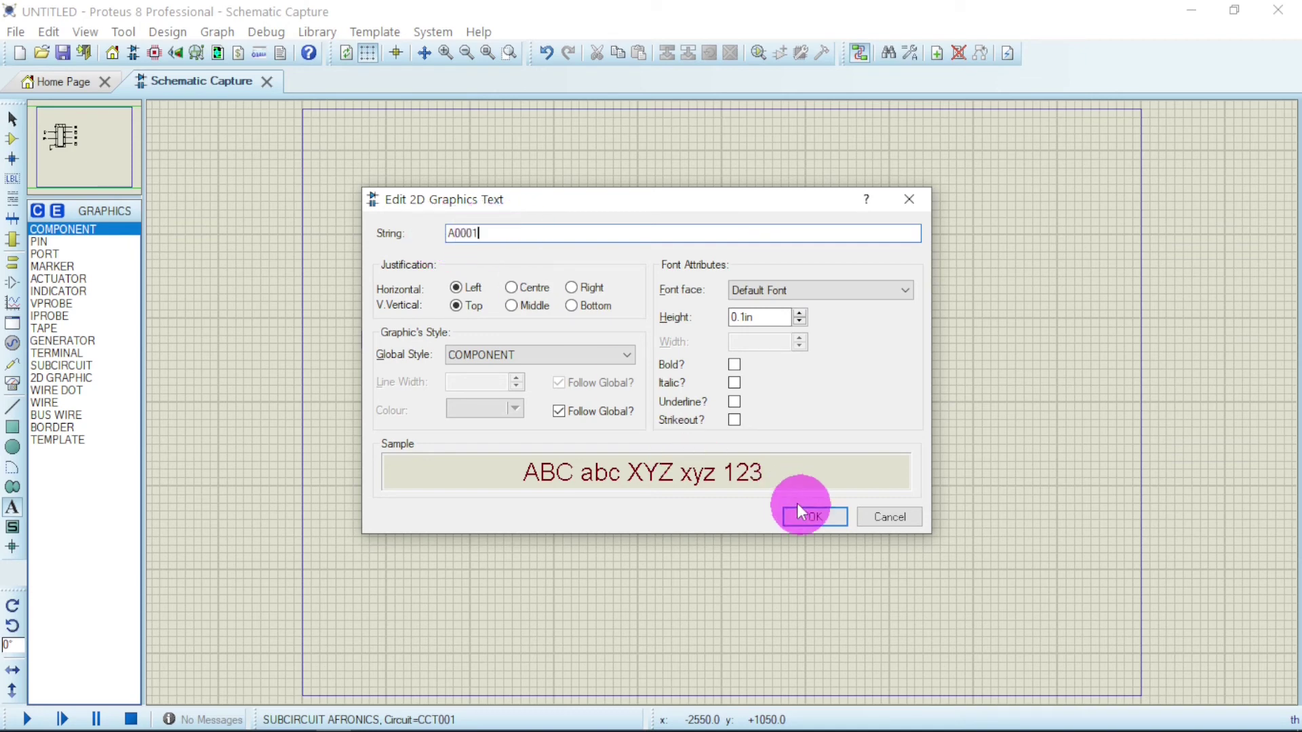
{"action": "left_click", "coordinate": [801, 314]}
{"action": "left_click", "coordinate": [801, 315]}
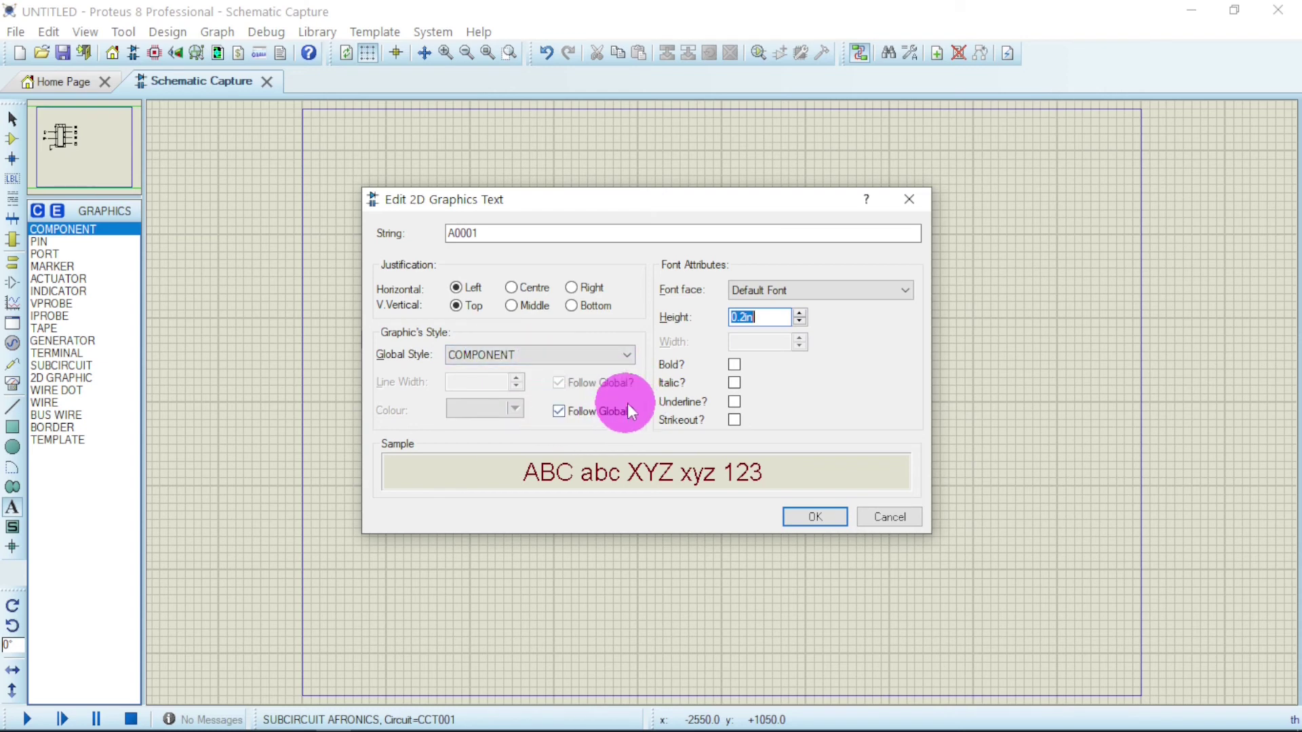
{"action": "left_click", "coordinate": [567, 414]}
{"action": "left_click", "coordinate": [514, 409]}
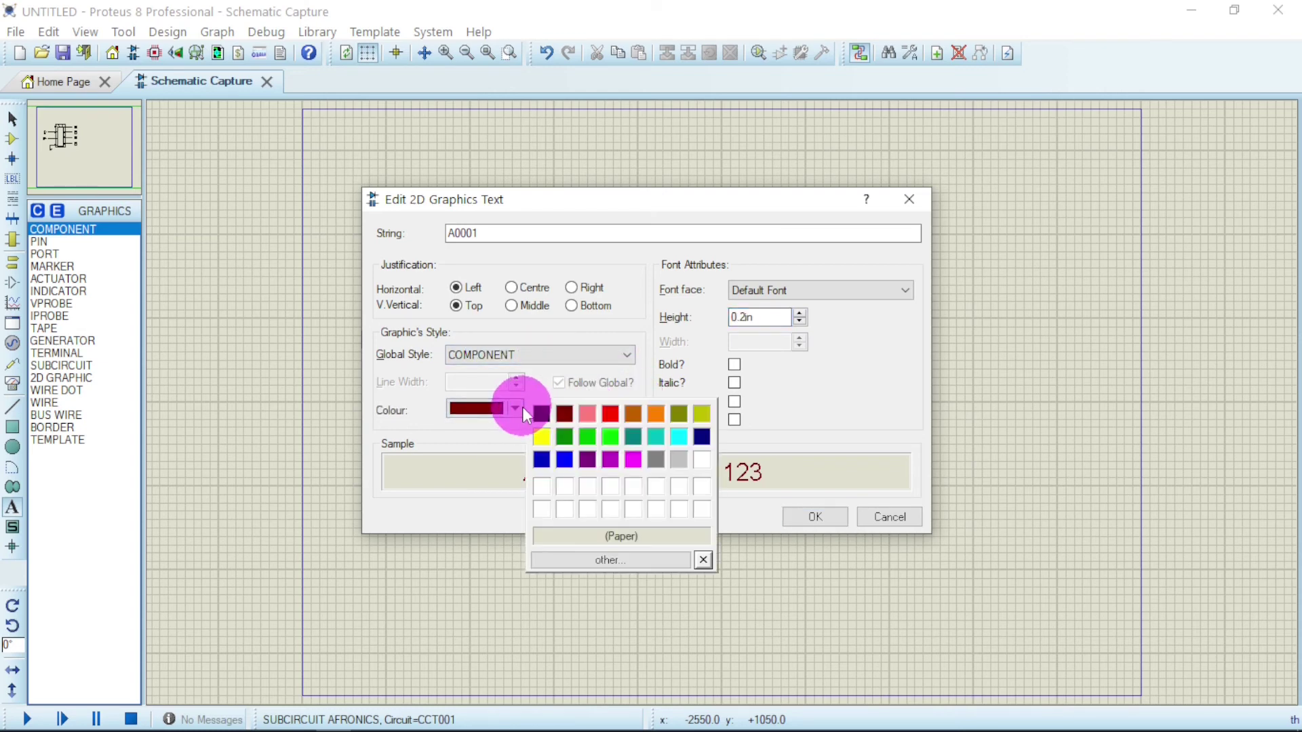
{"action": "left_click", "coordinate": [703, 459]}
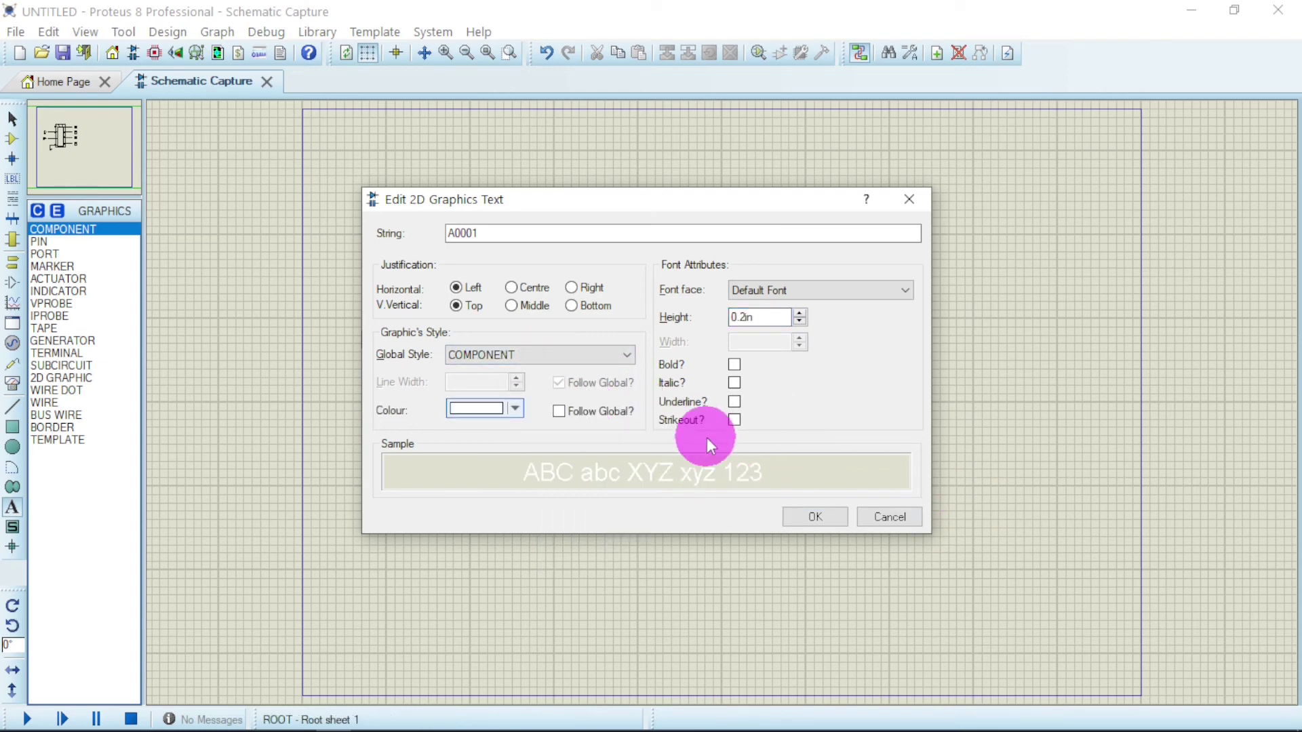
{"action": "left_click", "coordinate": [822, 518]}
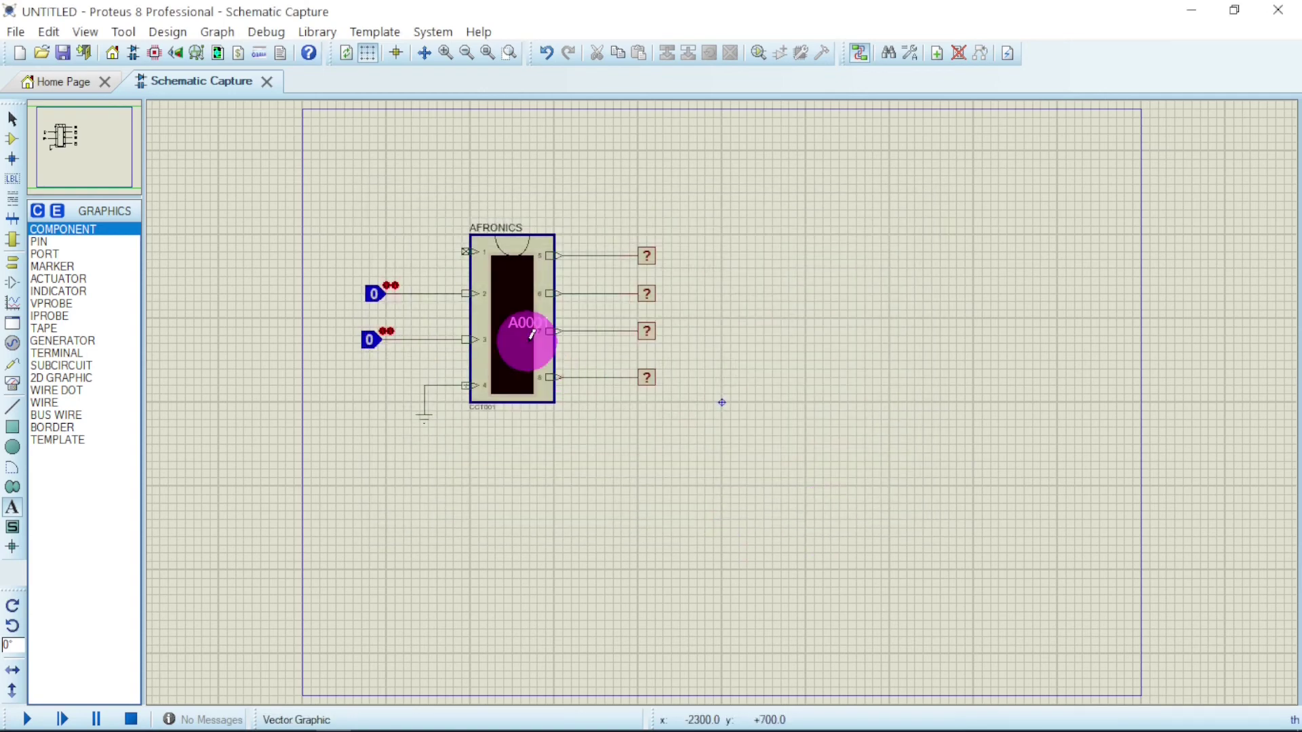
Rotate the A0001 text clockwise and centre it on the chip's black body
{"action": "left_click", "coordinate": [13, 121]}
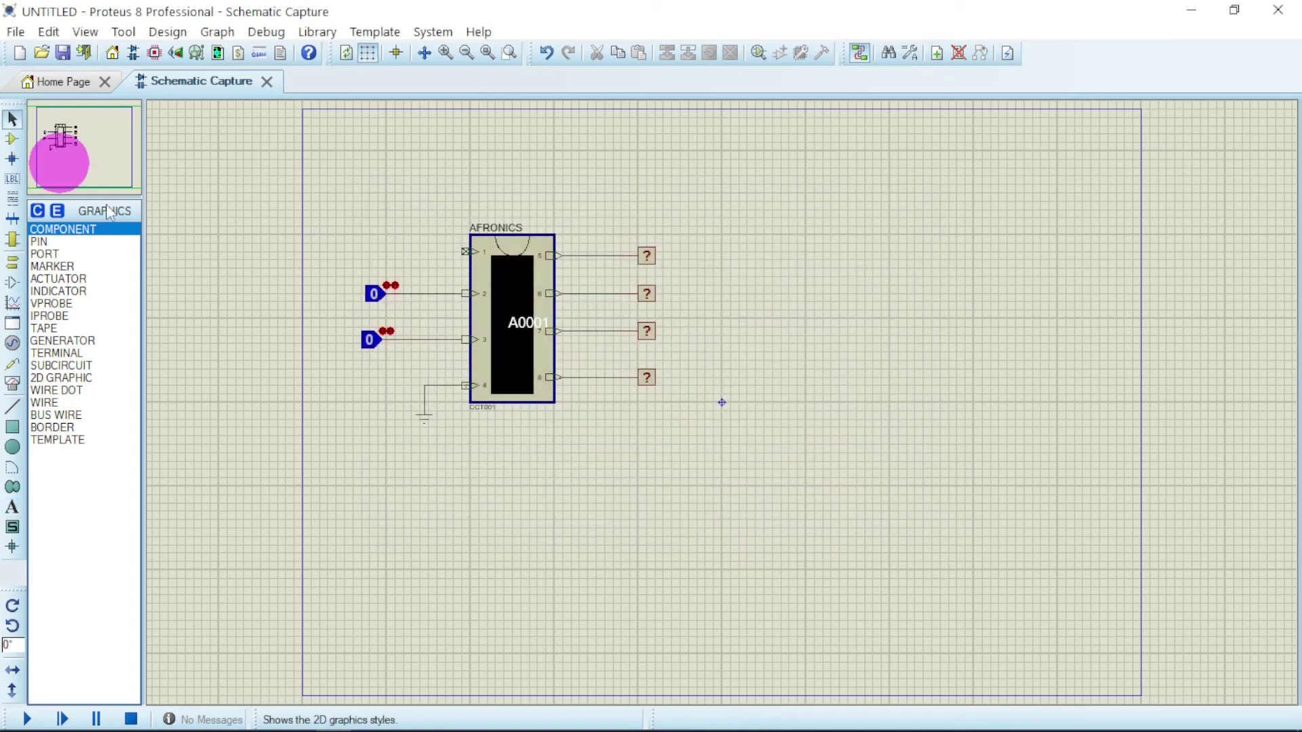
{"action": "right_click", "coordinate": [528, 327]}
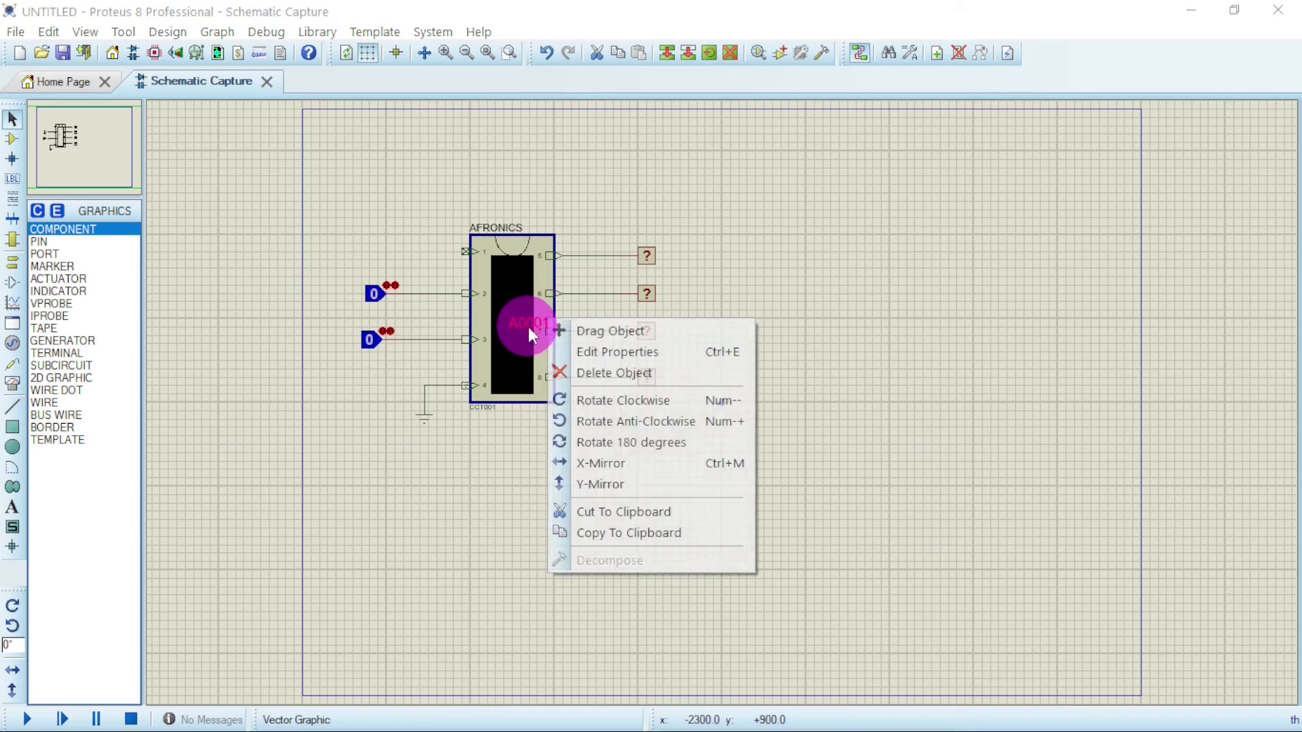
{"action": "left_click", "coordinate": [621, 399]}
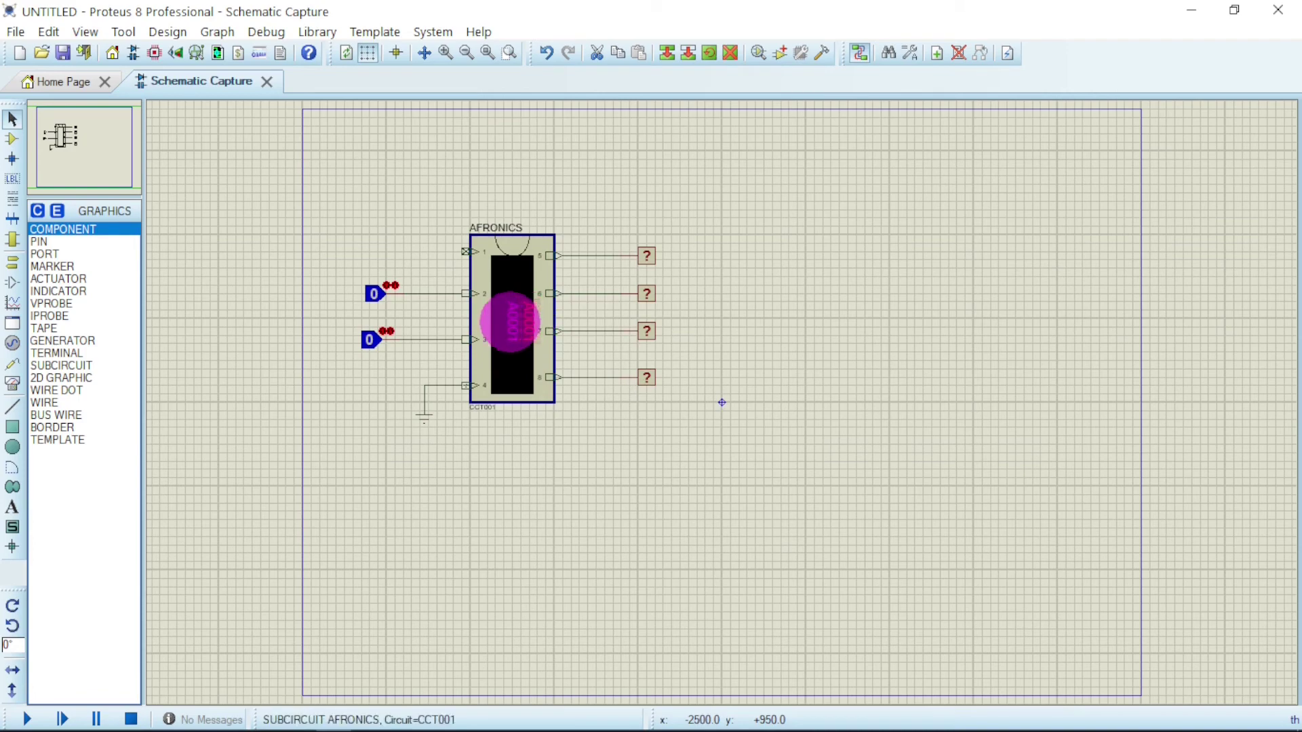
{"action": "left_click", "coordinate": [799, 543]}
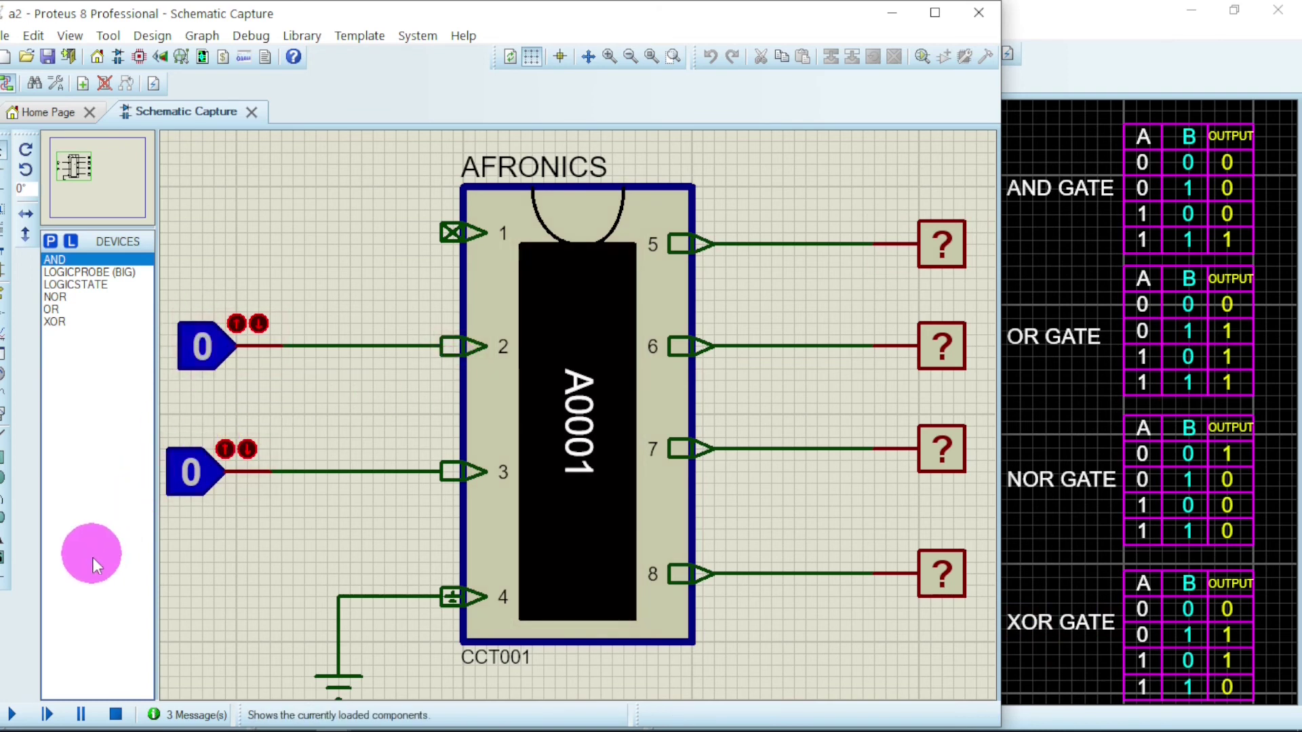
Run the simulation and test the chip with the upper and lower logic states at 0/0, 0/1, 1/0 and 1/1
{"action": "left_click", "coordinate": [11, 717]}
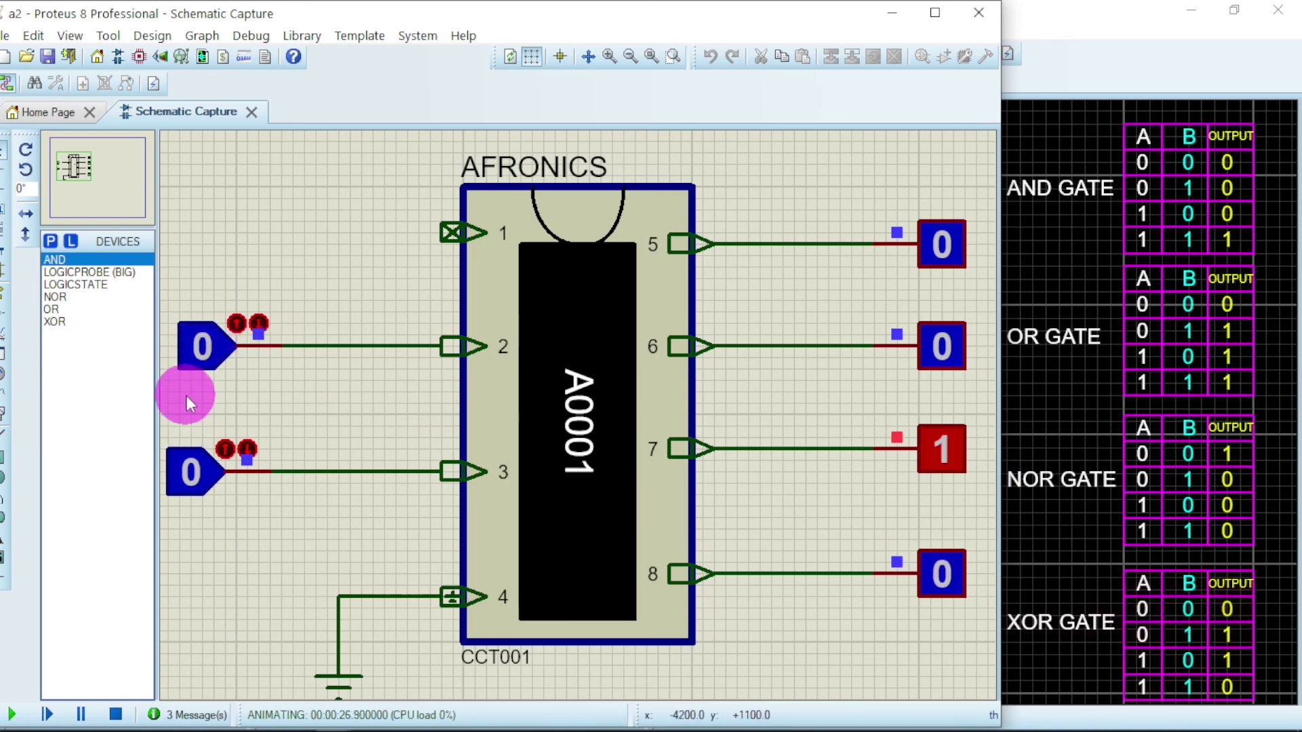
{"action": "left_click", "coordinate": [191, 473]}
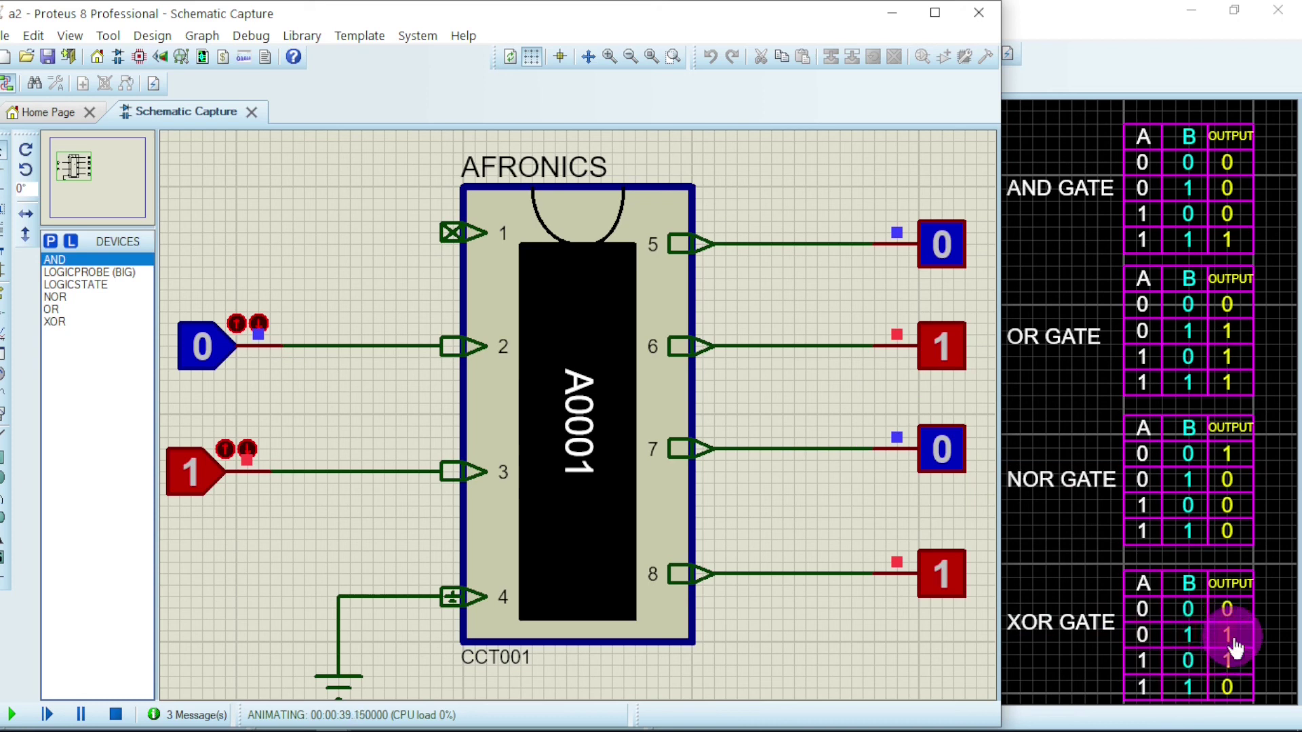
{"action": "left_click", "coordinate": [190, 471]}
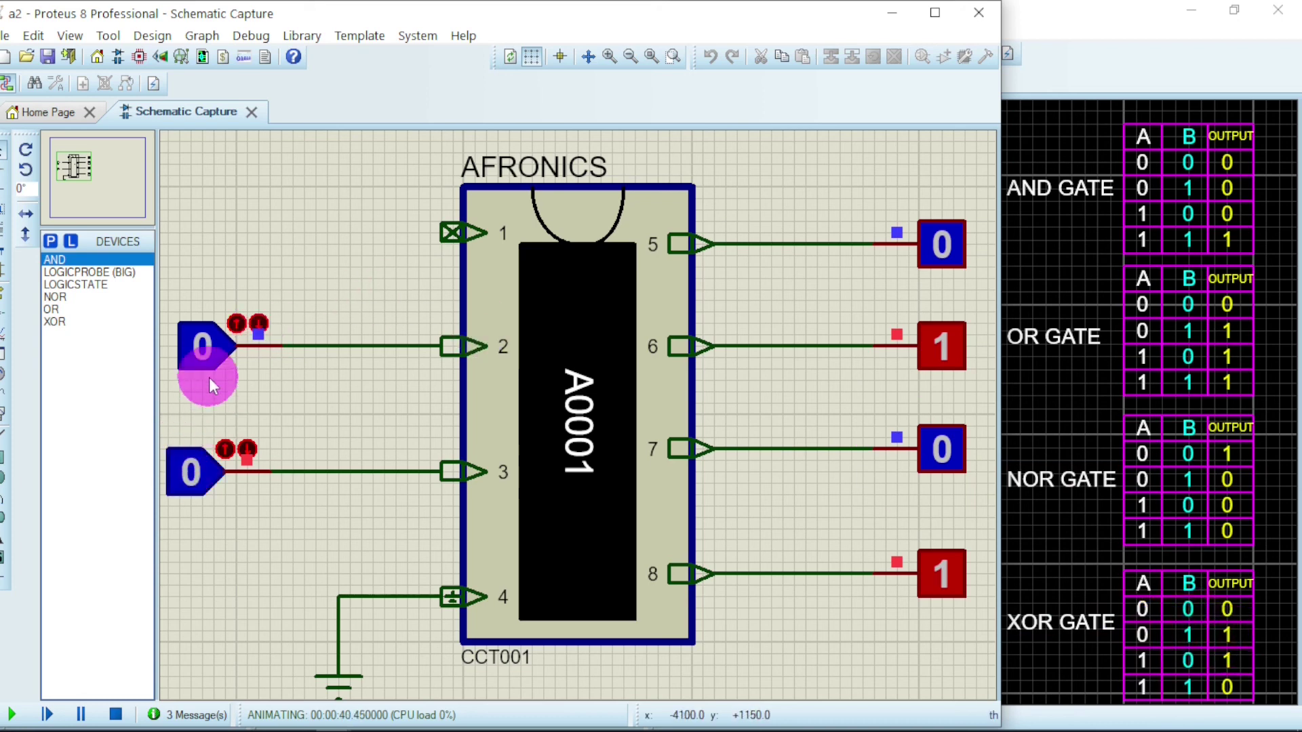
{"action": "left_click", "coordinate": [203, 348]}
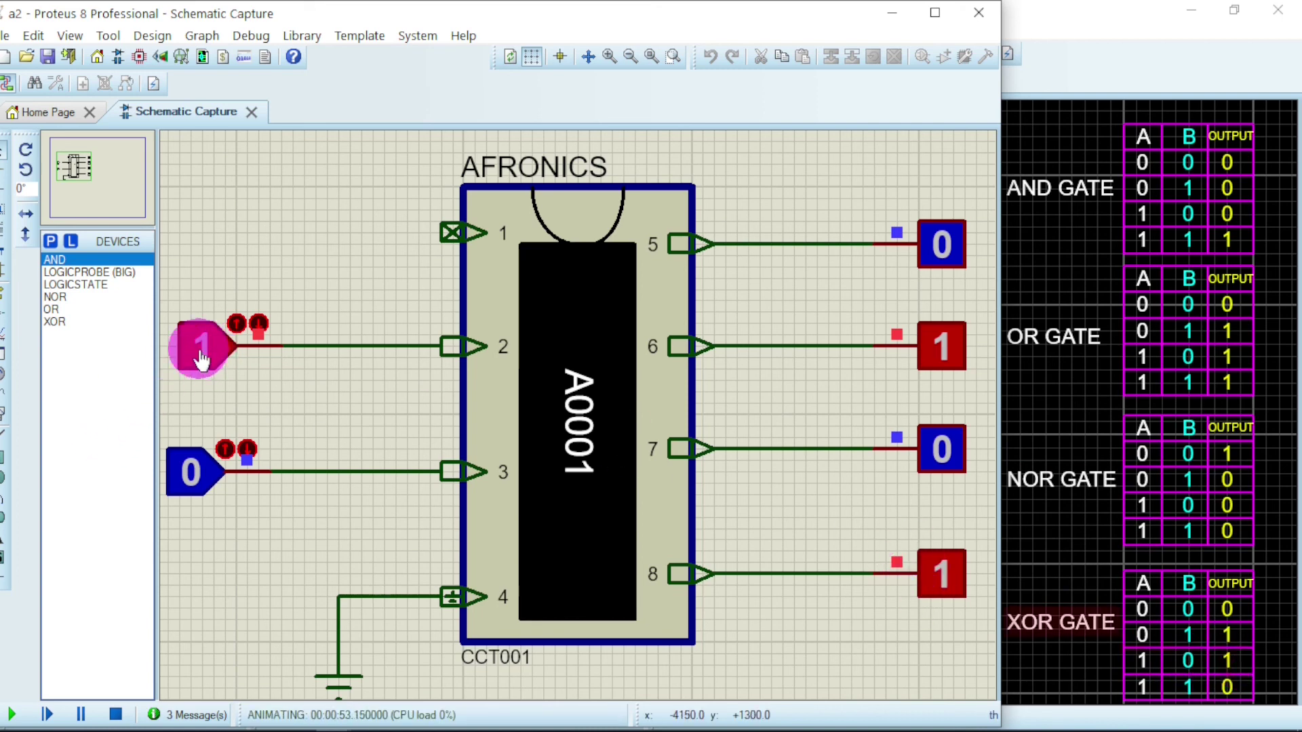
{"action": "left_click", "coordinate": [195, 475]}
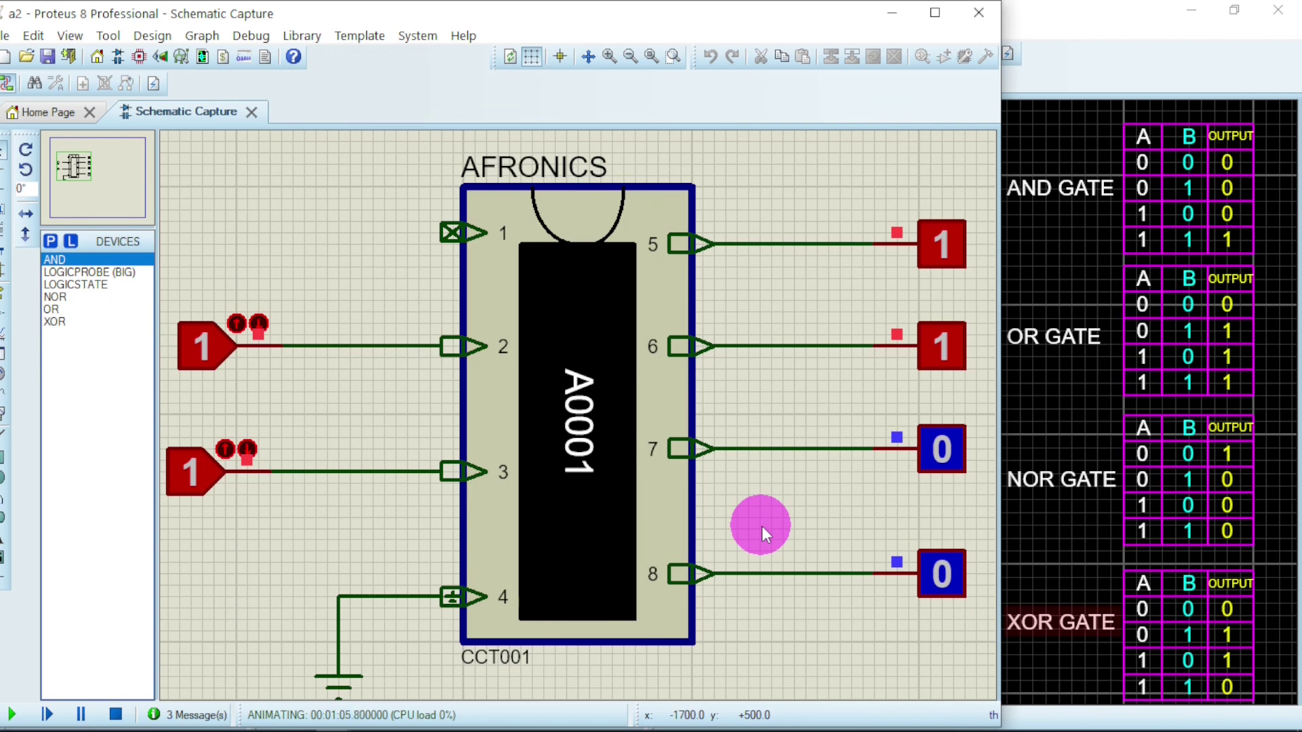
{"action": "left_click", "coordinate": [601, 308]}
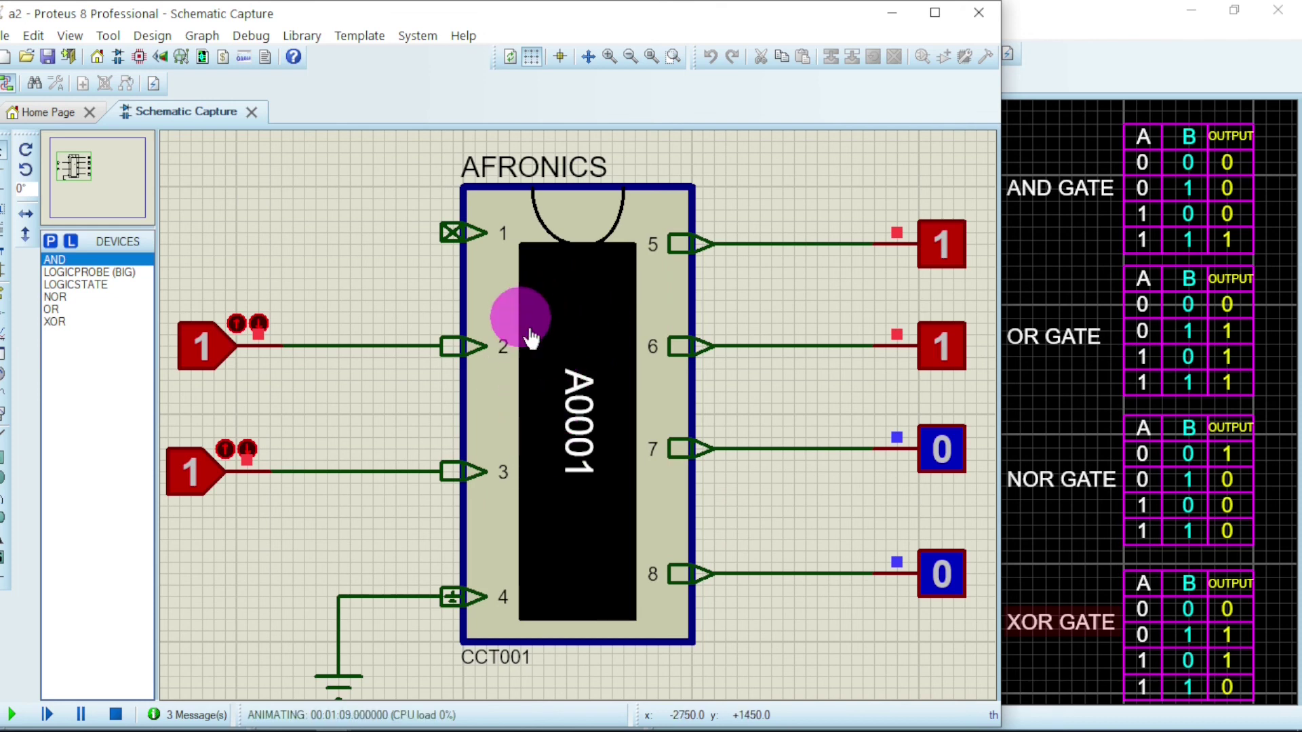